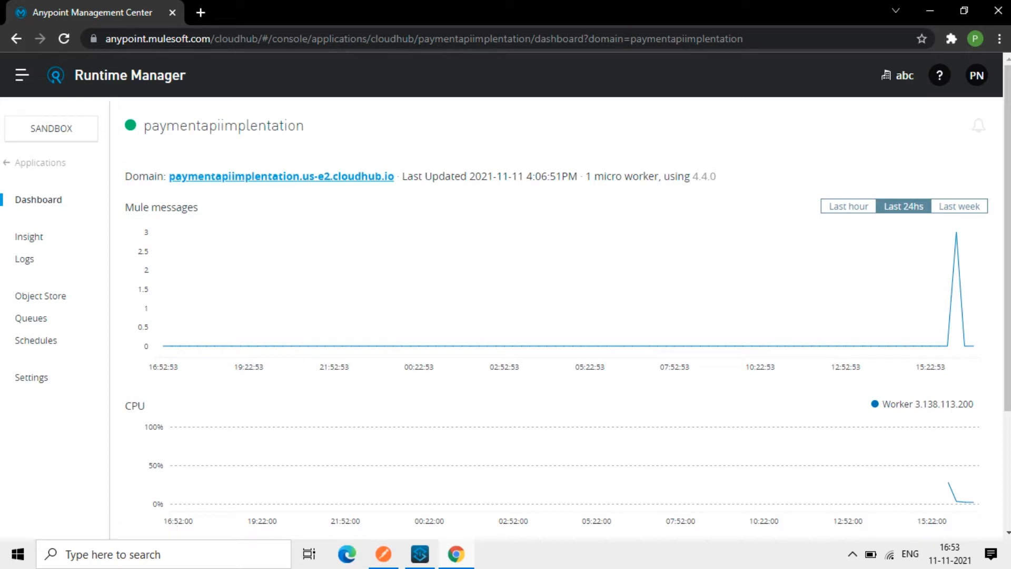
Step: Go from the paymentapiimplentation dashboard to API Manager and view the options for managing an API
drag(395, 176, 166, 176)
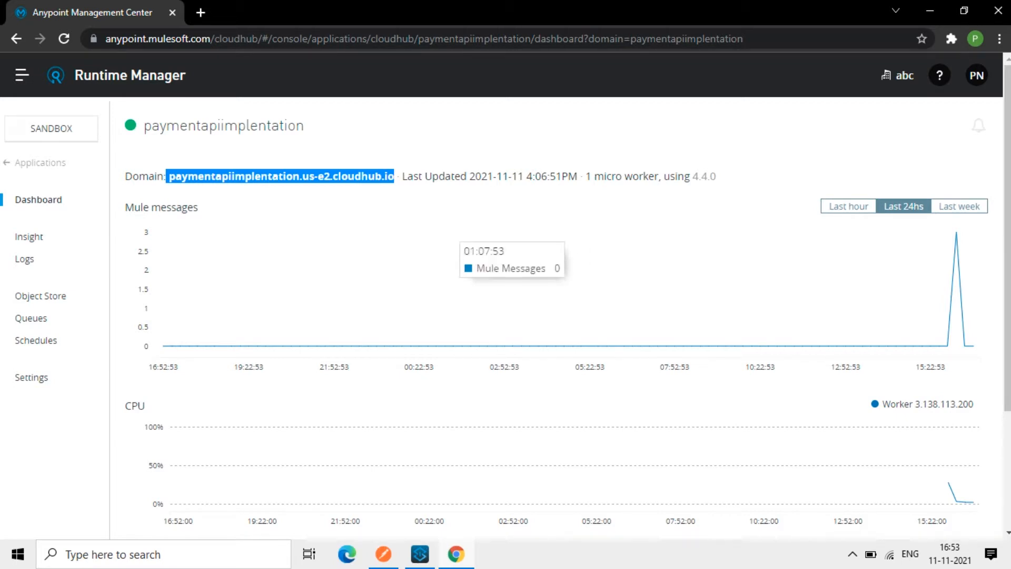
click(21, 74)
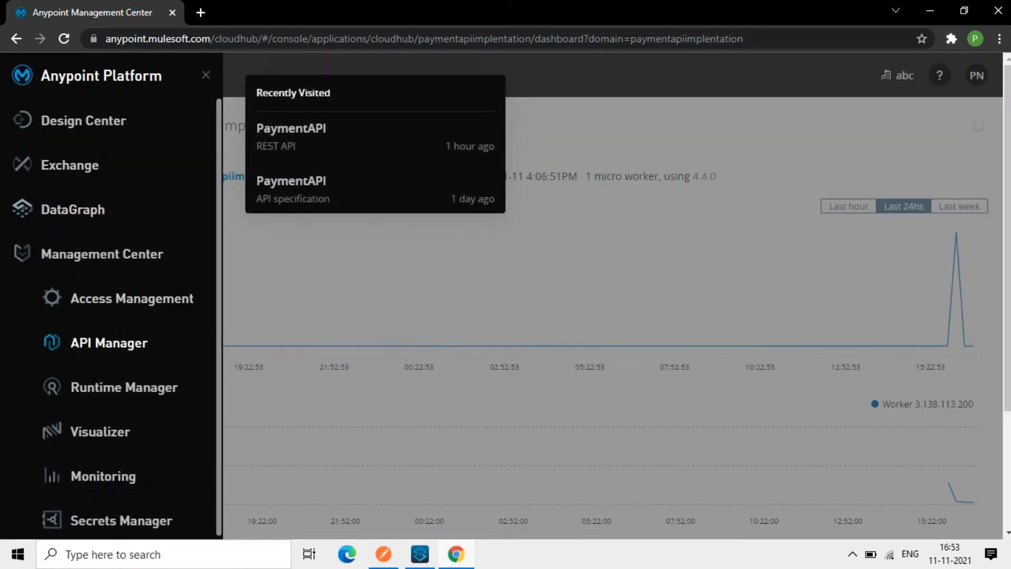
click(108, 343)
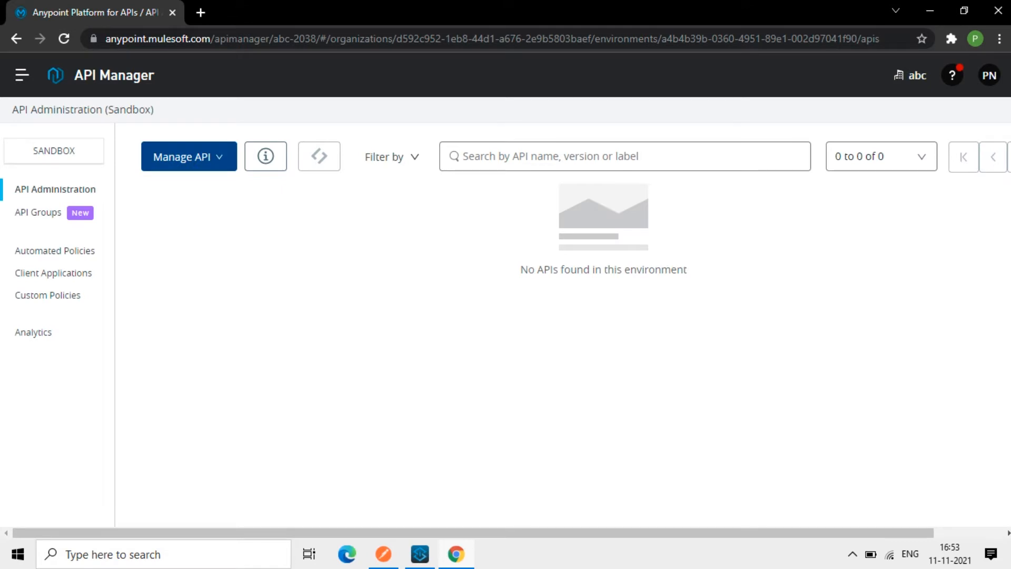
click(188, 156)
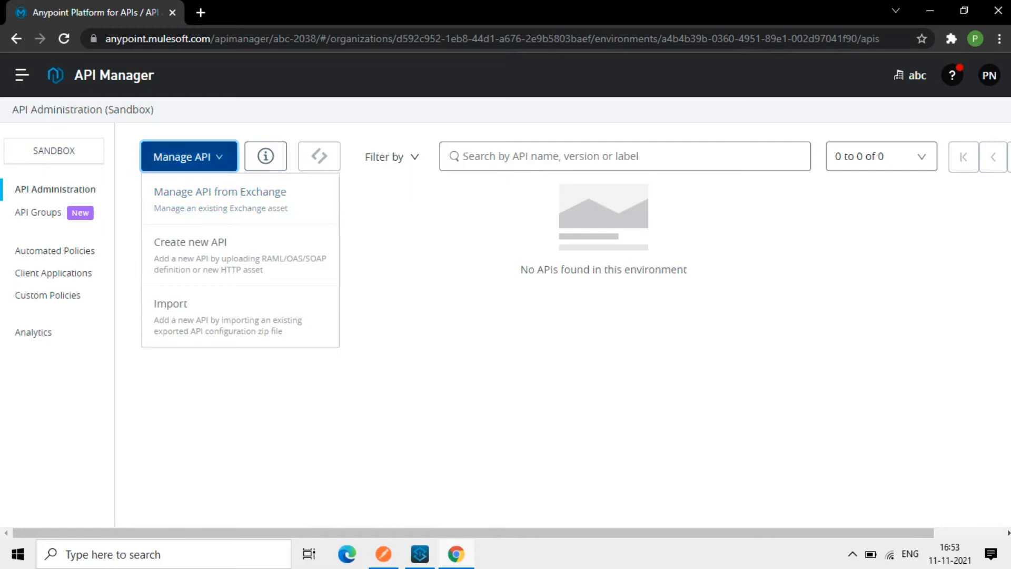
Step: View the assets published in Exchange and return to API Manager
click(21, 74)
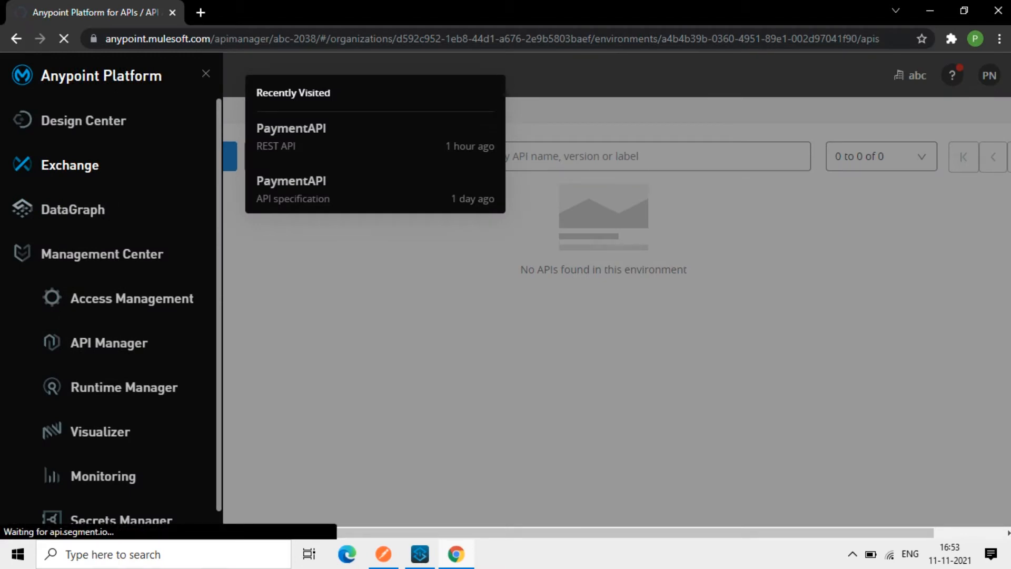
click(70, 165)
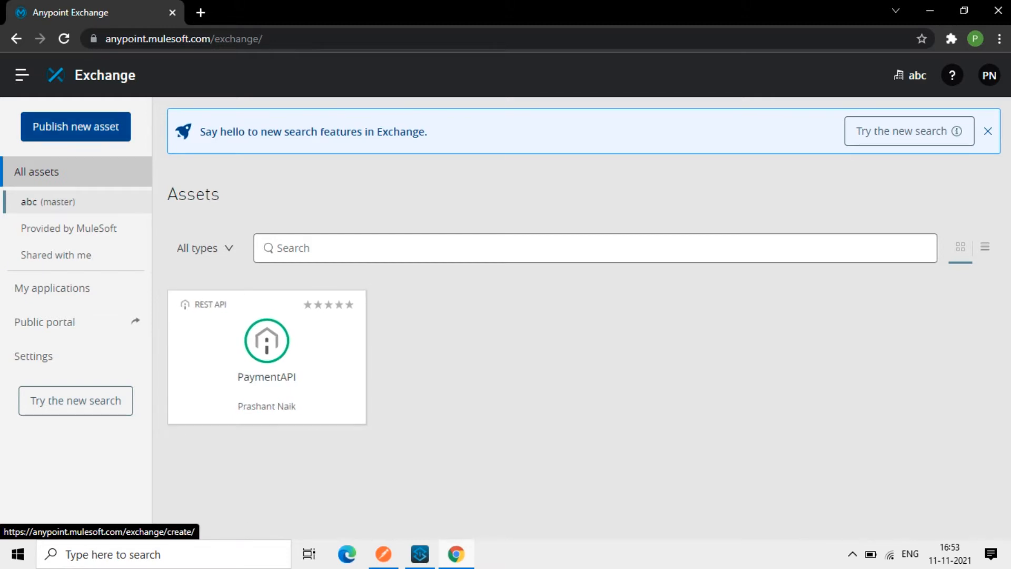
click(21, 75)
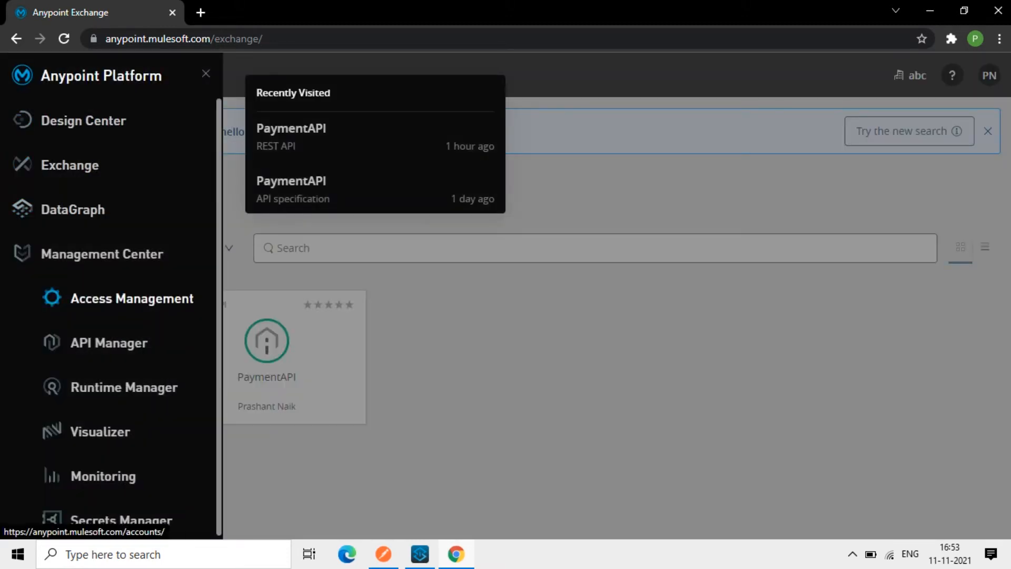
click(109, 343)
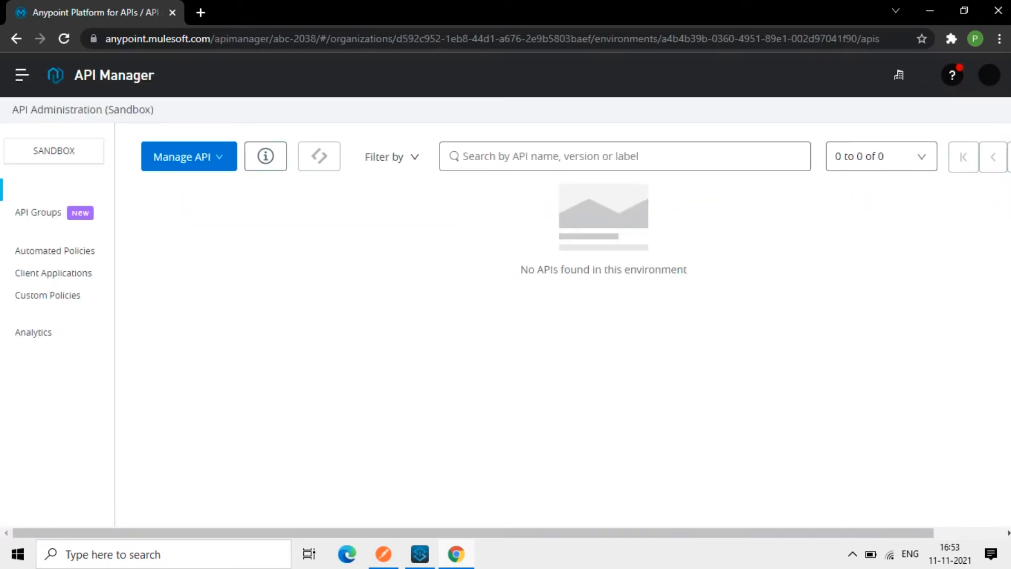
Step: Start managing an API from Exchange and select PaymentAPI as the API name
click(189, 157)
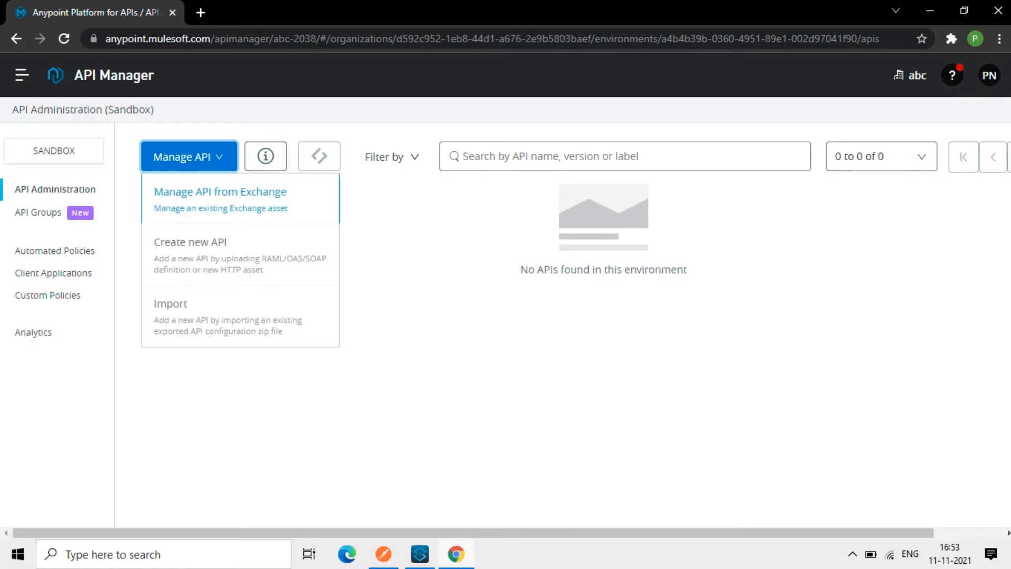
click(220, 192)
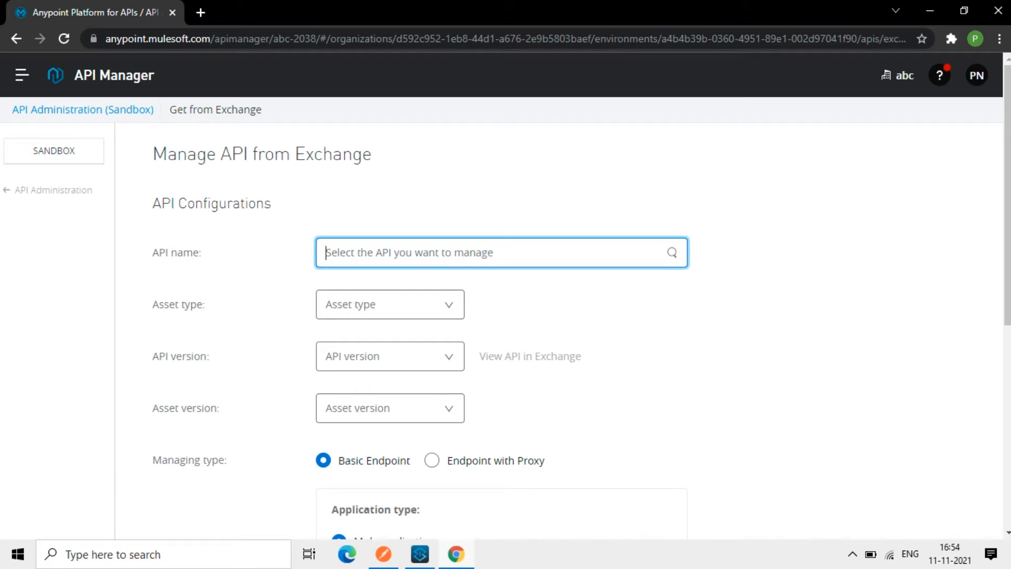
text(paym)
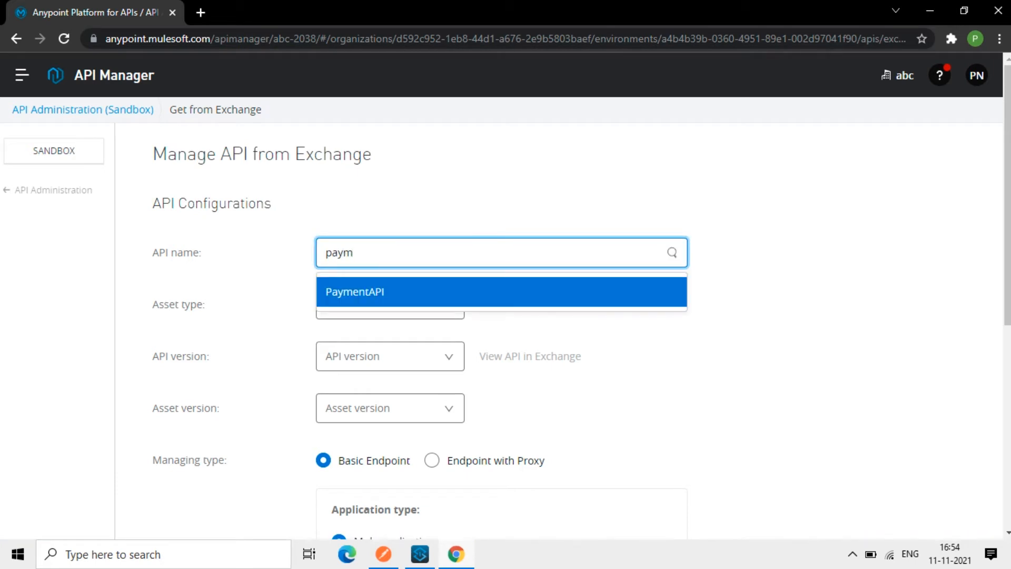
key(Return)
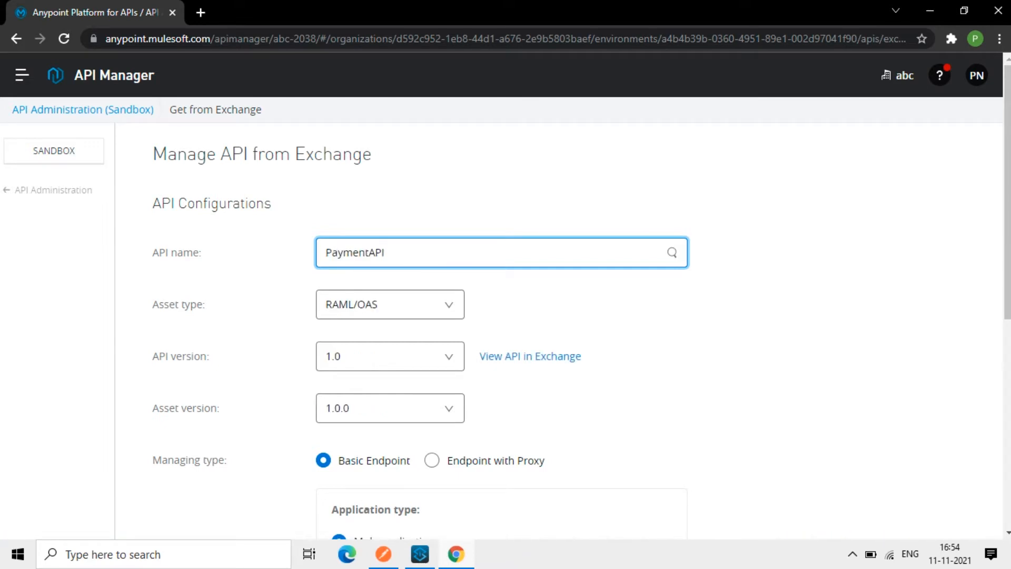
Step: Check the API version and asset version choices offered for PaymentAPI
scroll(581, 319, down, 1)
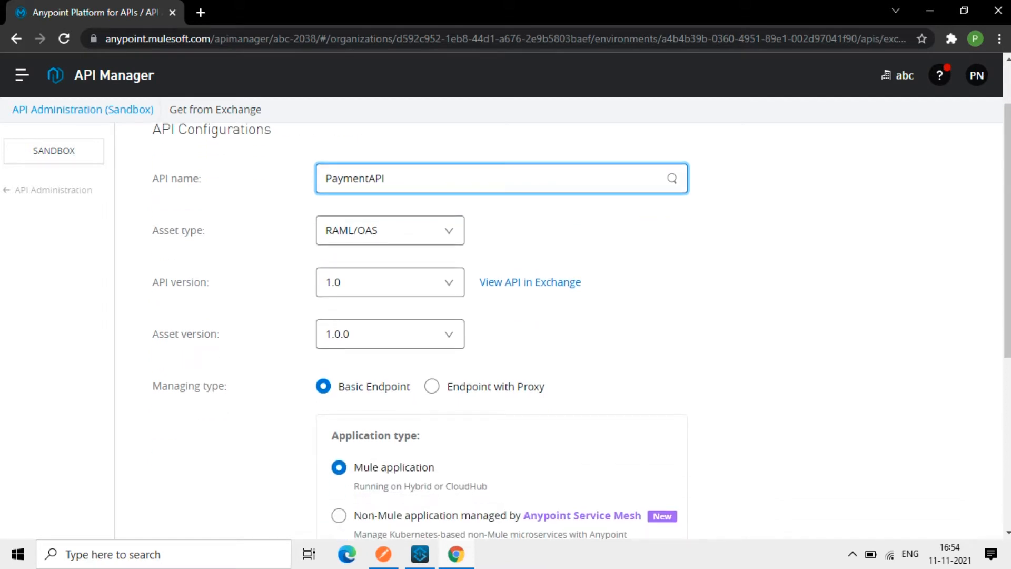
click(390, 283)
click(389, 282)
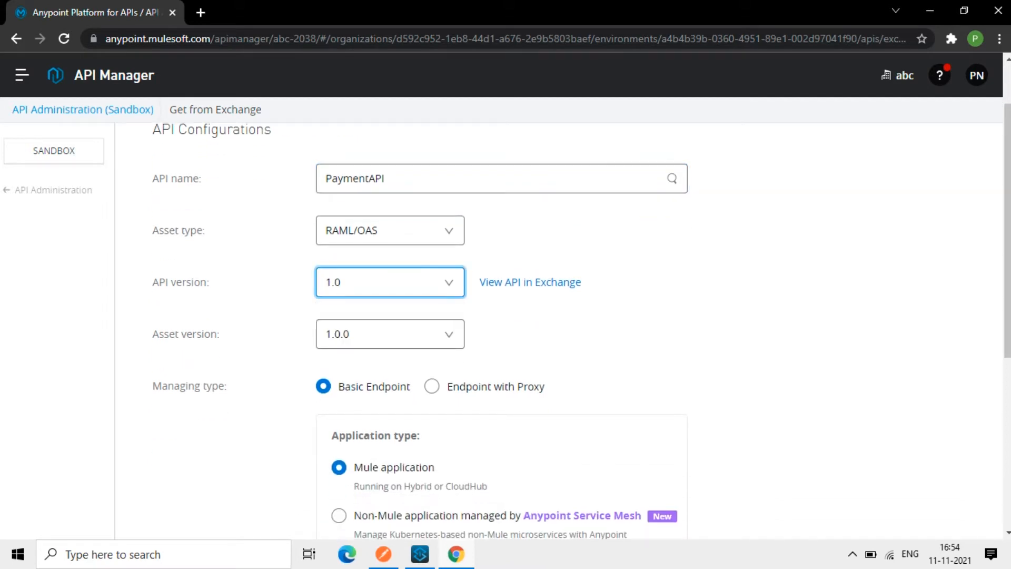
click(389, 334)
click(390, 334)
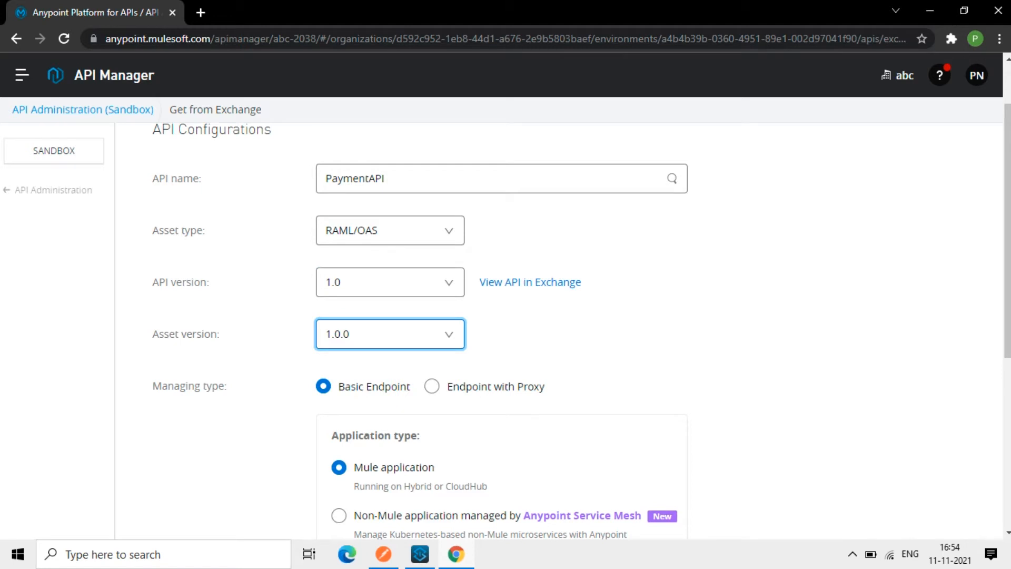
Step: Set the managing type of PaymentAPI to Endpoint with Proxy
scroll(581, 321, down, 2)
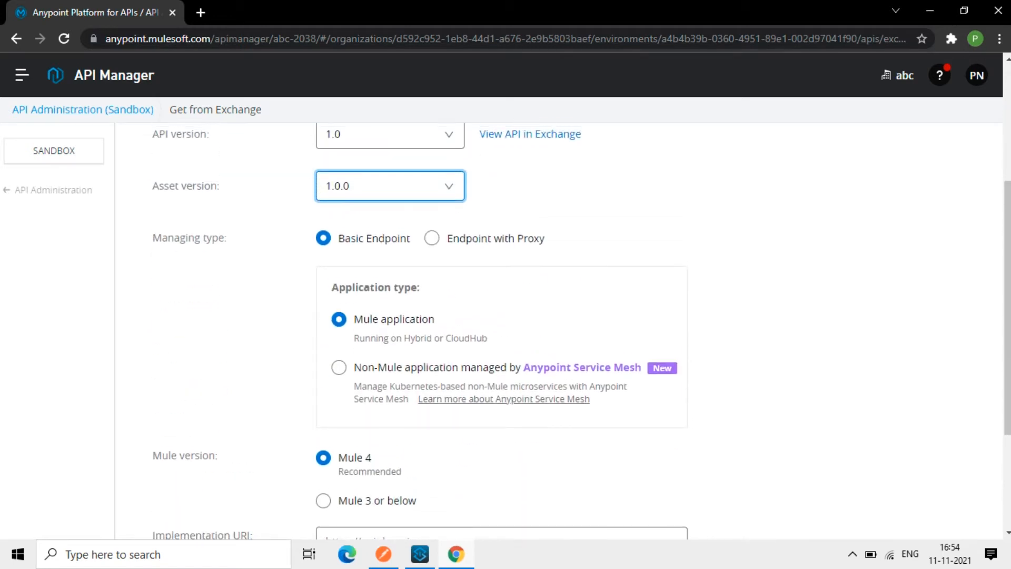
click(432, 238)
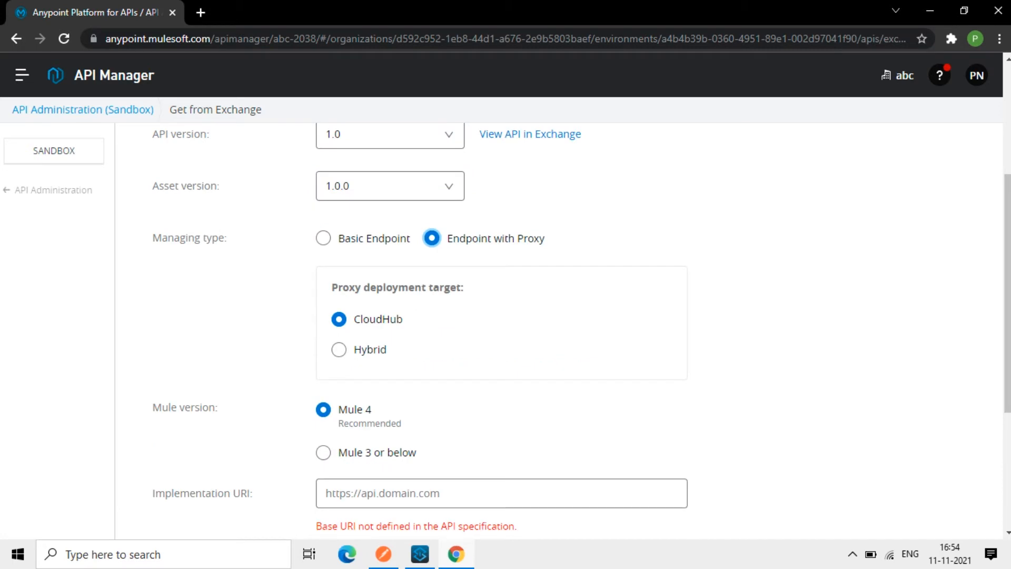
scroll(500, 327, down, 1)
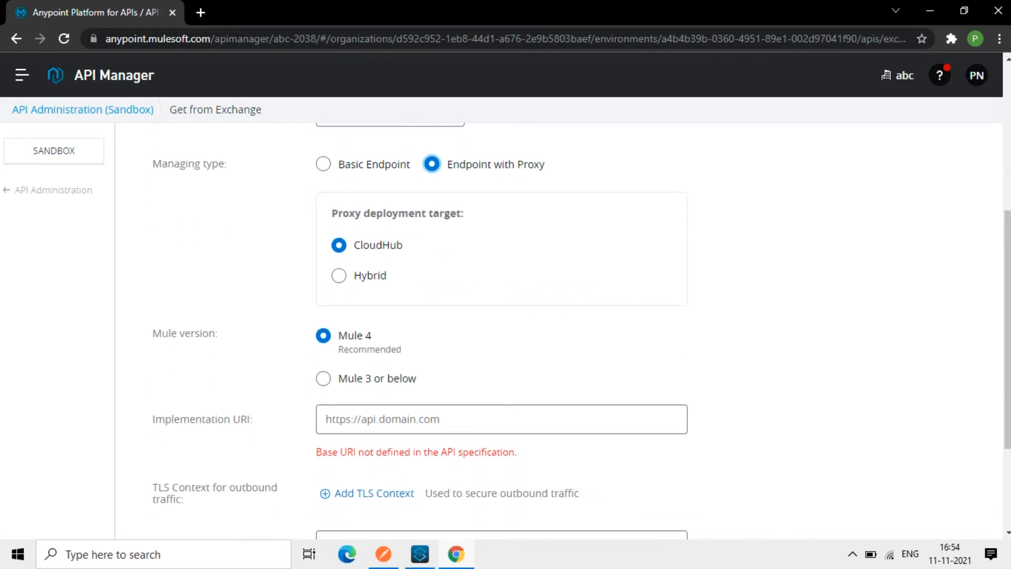
scroll(500, 326, down, 1)
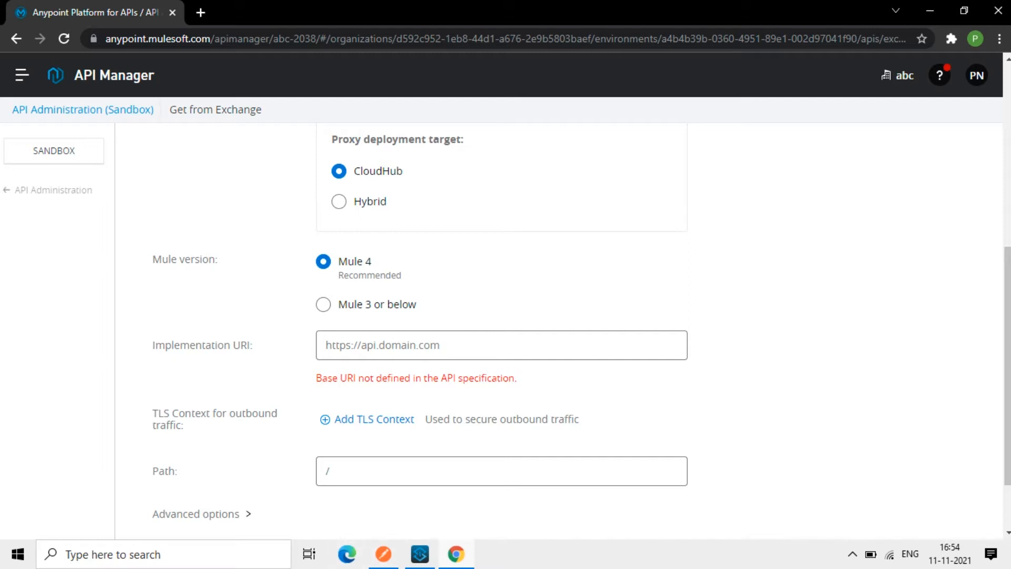
key(alt+Tab)
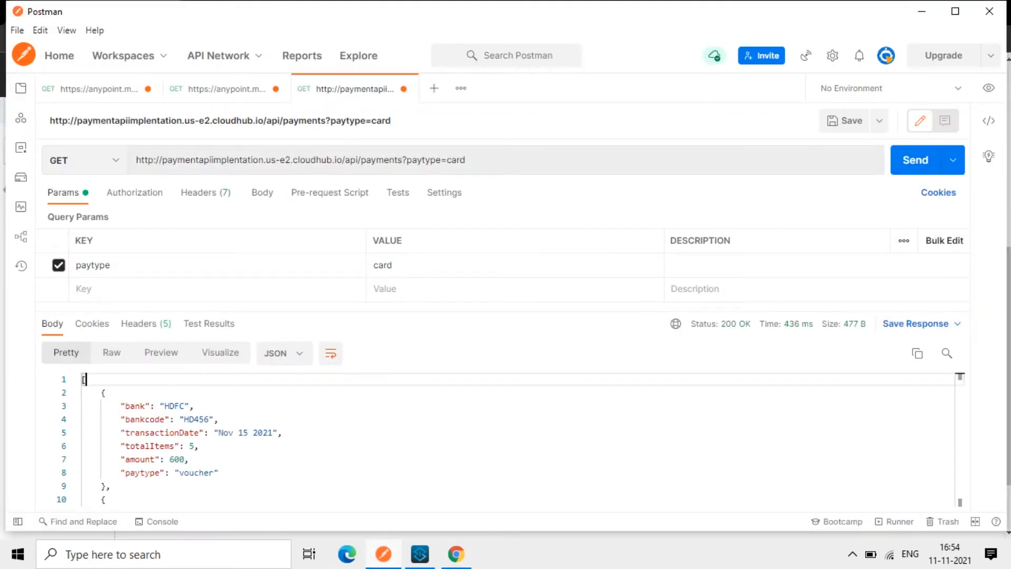
mouse_move(137, 160)
mouse_down()
mouse_move(358, 160)
mouse_move(136, 160)
mouse_up()
click(337, 160)
click(173, 159)
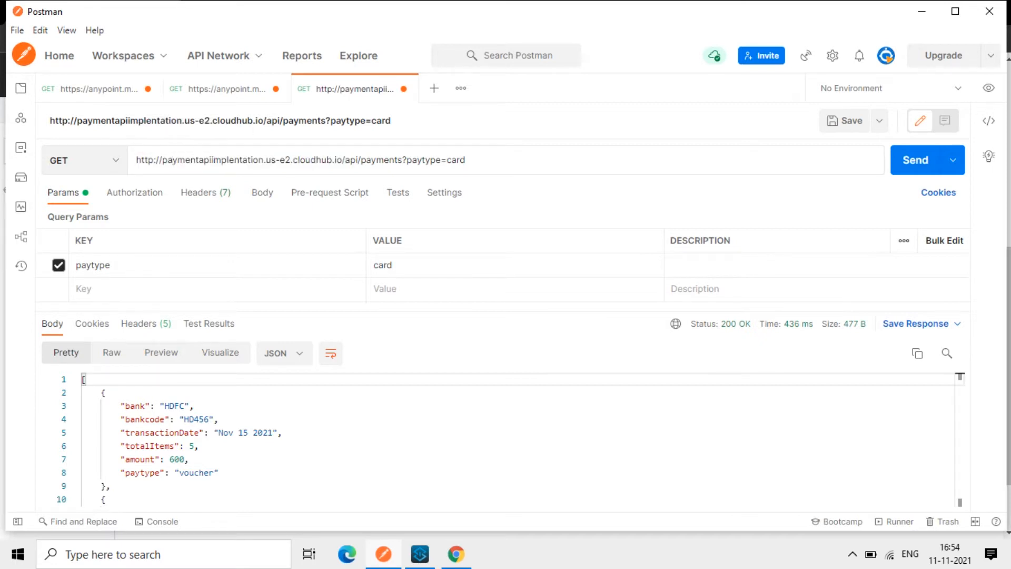
drag(136, 159, 375, 159)
click(425, 160)
click(466, 159)
drag(358, 160, 135, 160)
key(ctrl+c)
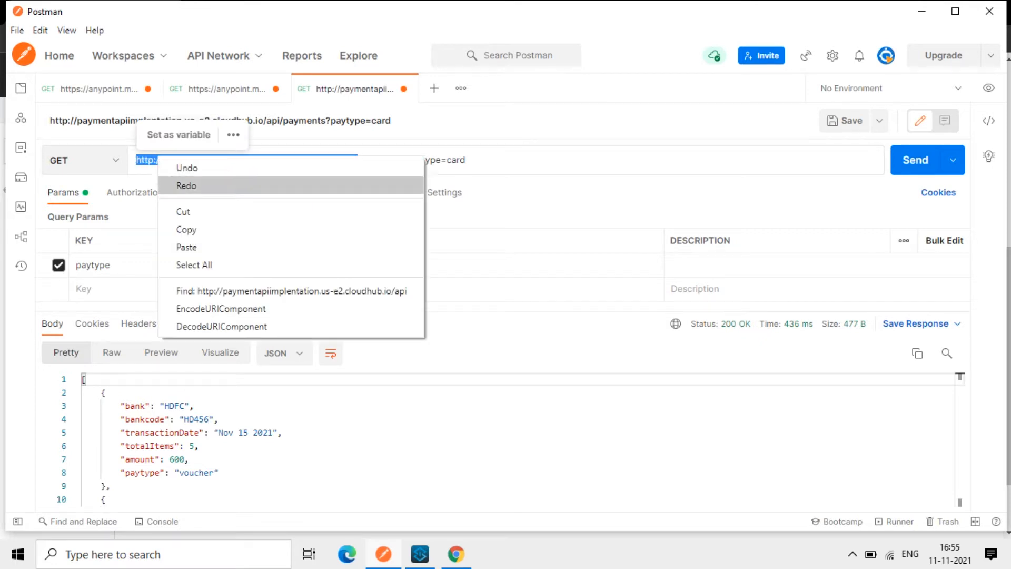
click(190, 228)
key(alt+Tab)
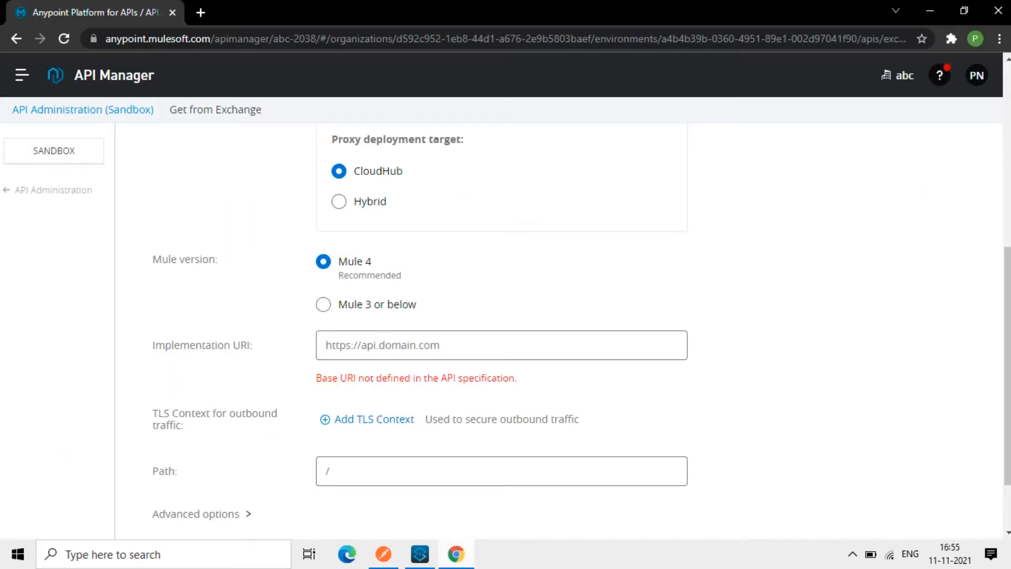
click(410, 345)
right_click(332, 347)
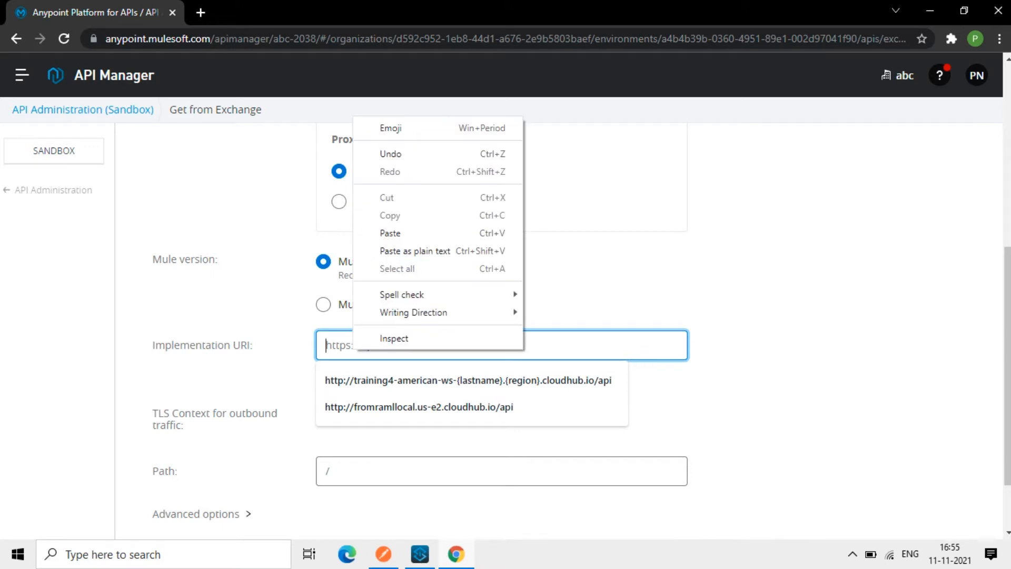
click(395, 250)
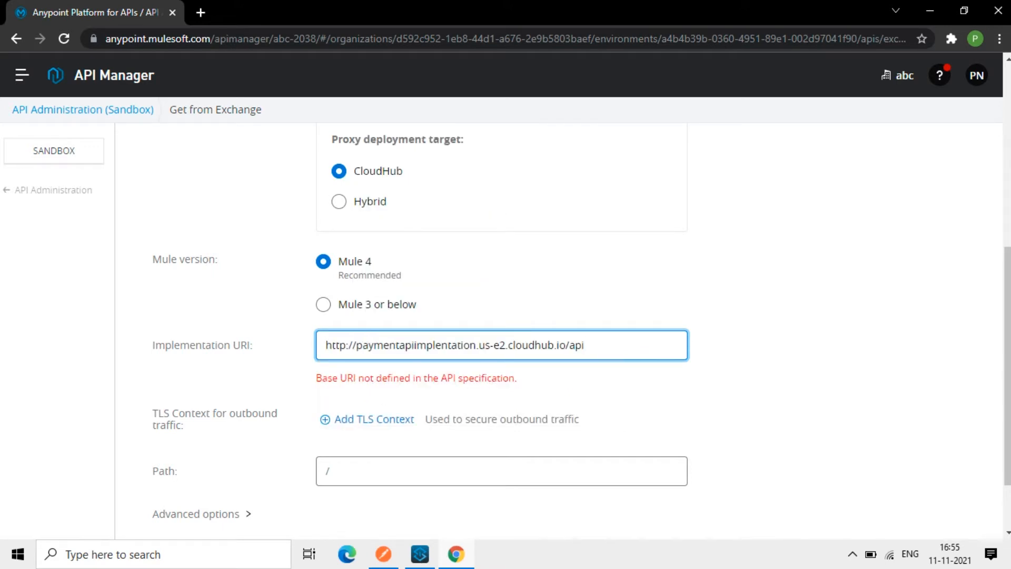
scroll(581, 327, down, 2)
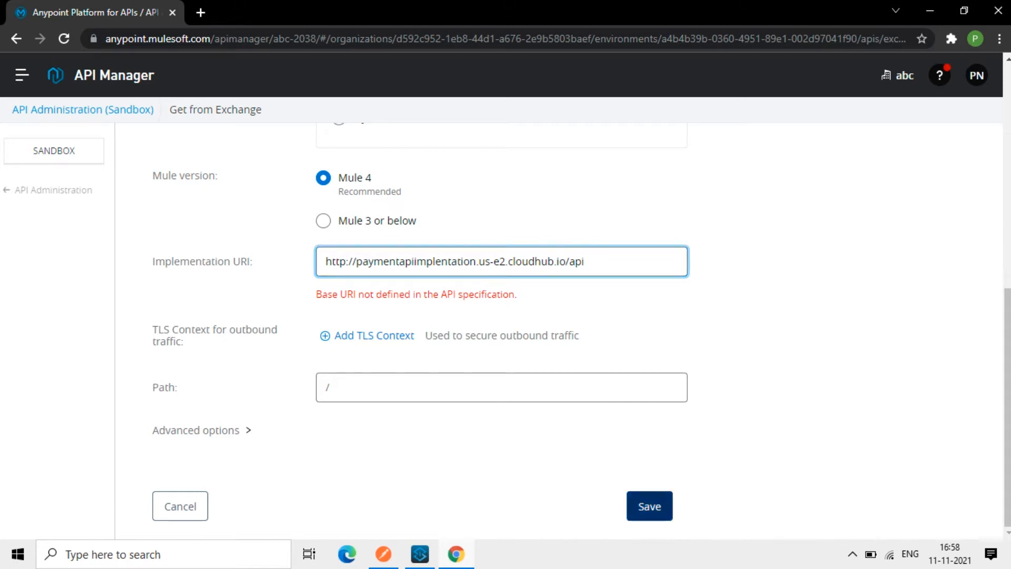
click(649, 506)
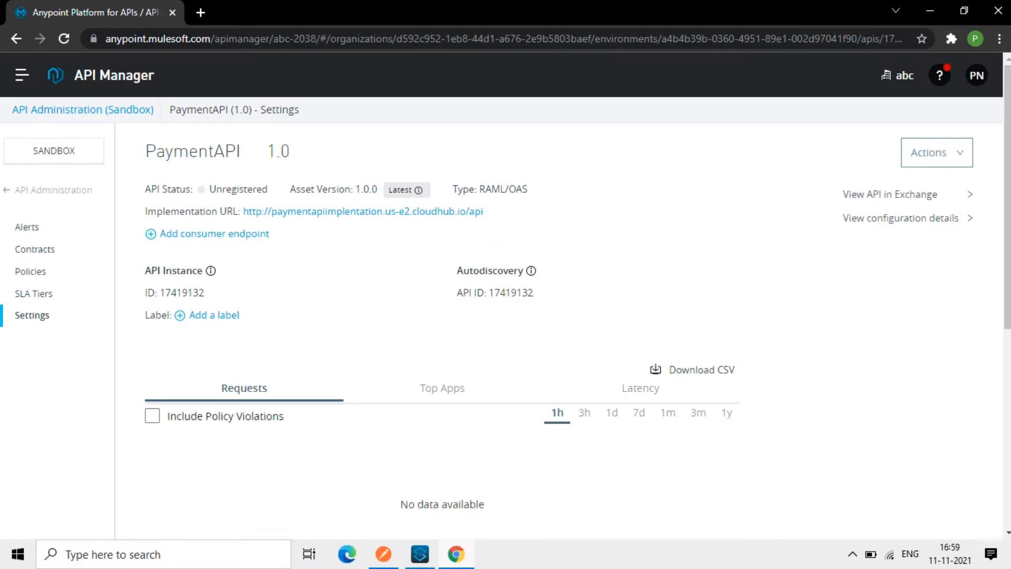
Step: Check the API status and the API instance ID on the PaymentAPI settings page
drag(144, 189, 267, 189)
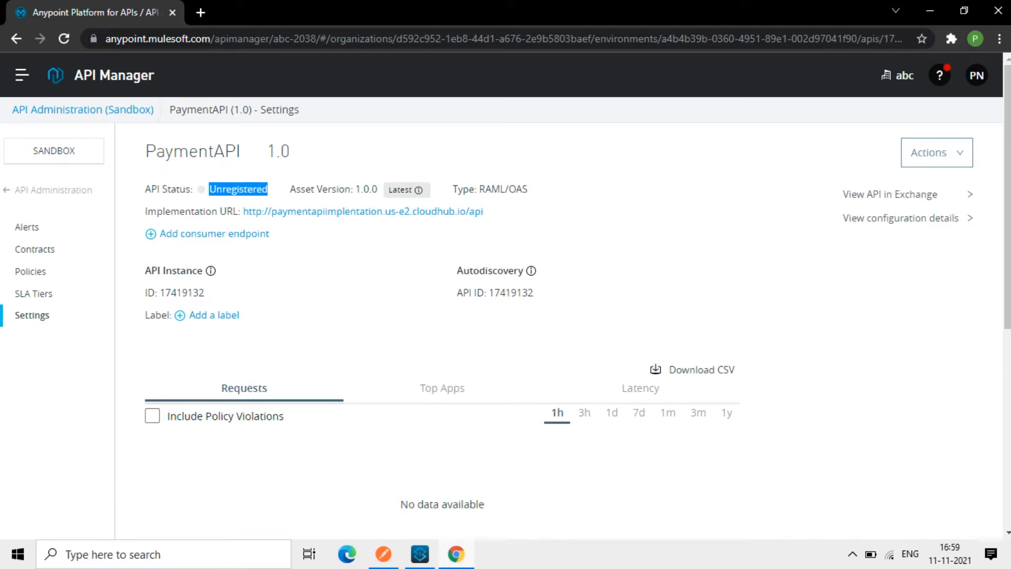
scroll(505, 315, down, 1)
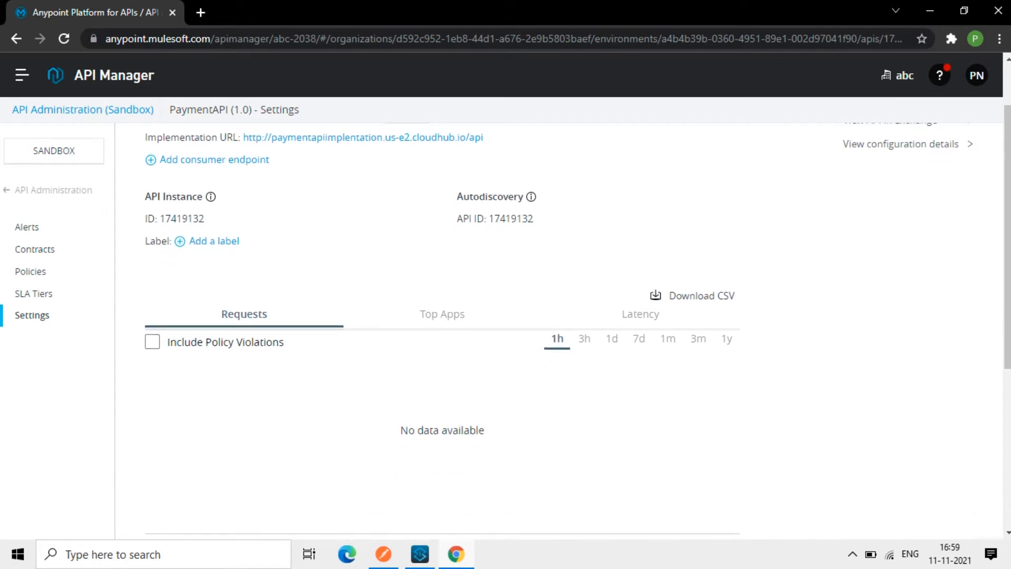
double_click(182, 218)
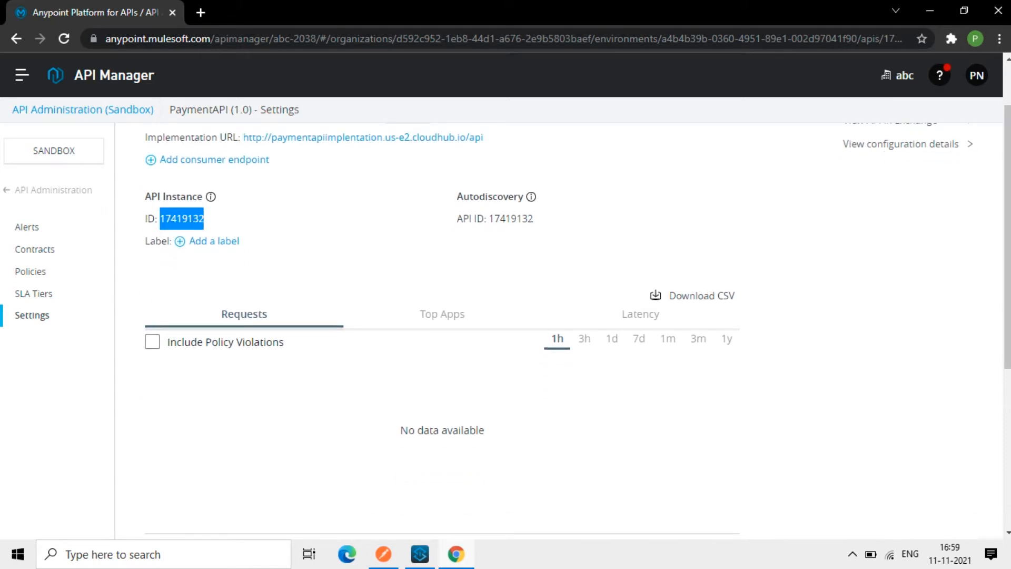
Step: Set the runtime version to 4.4.0 in the deployment configuration of PaymentAPI
scroll(505, 315, down, 3)
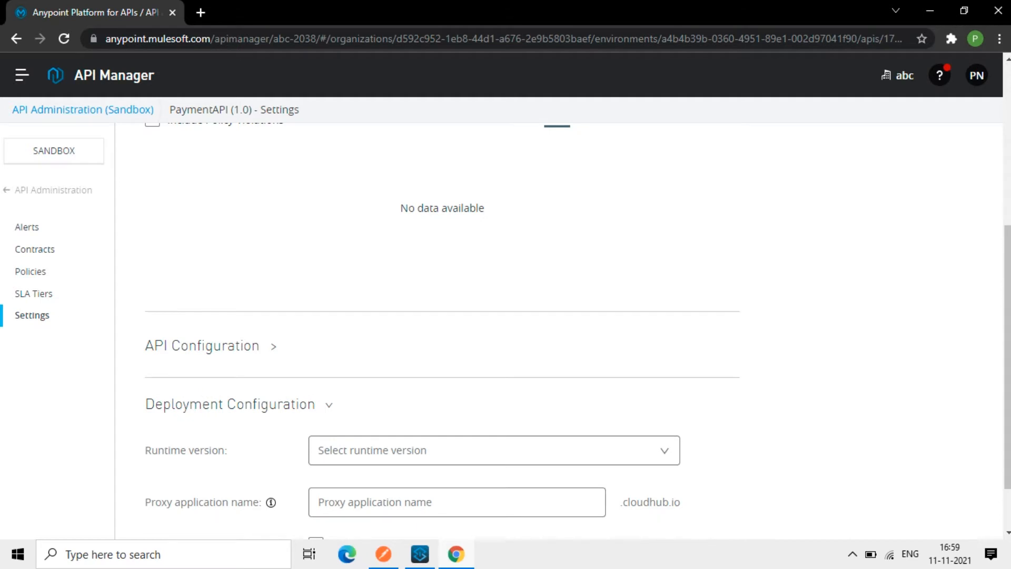
scroll(505, 316, down, 1)
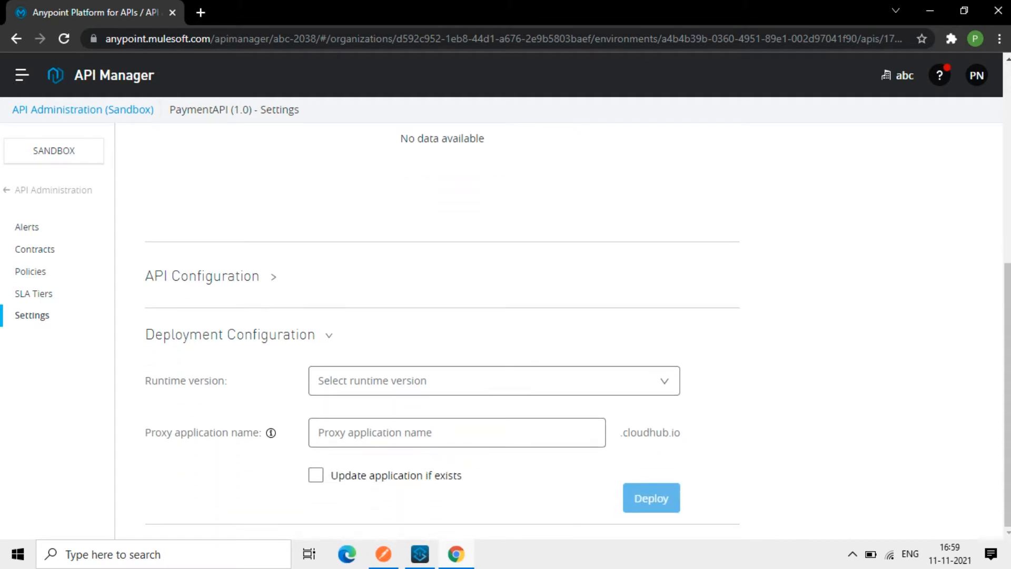
click(493, 381)
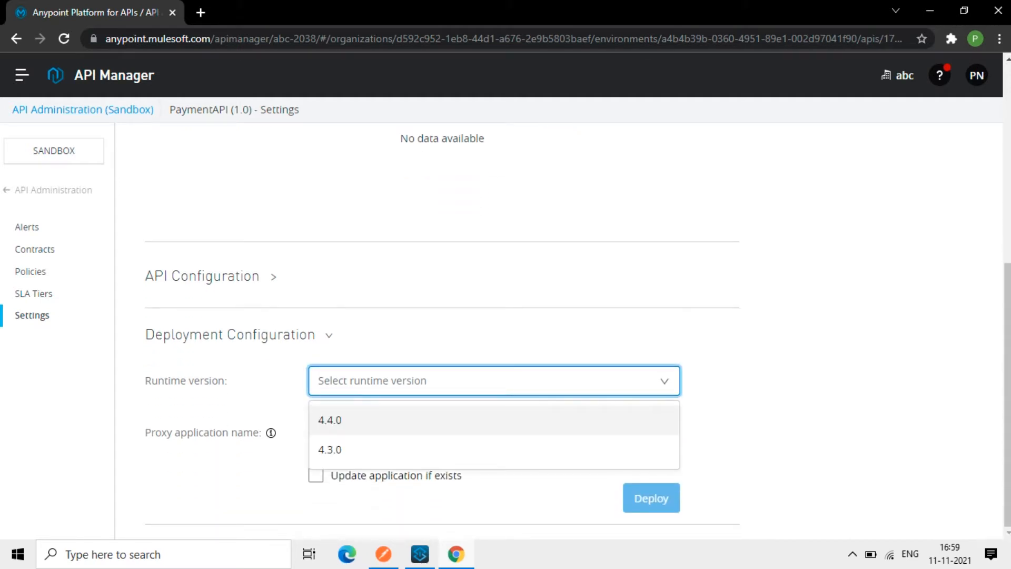
click(494, 419)
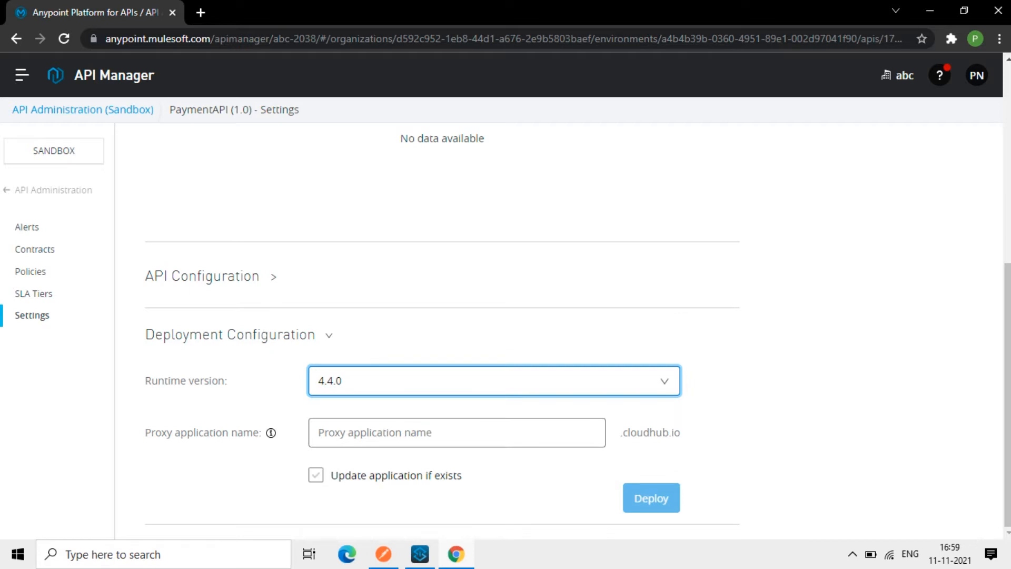
mouse_move(271, 433)
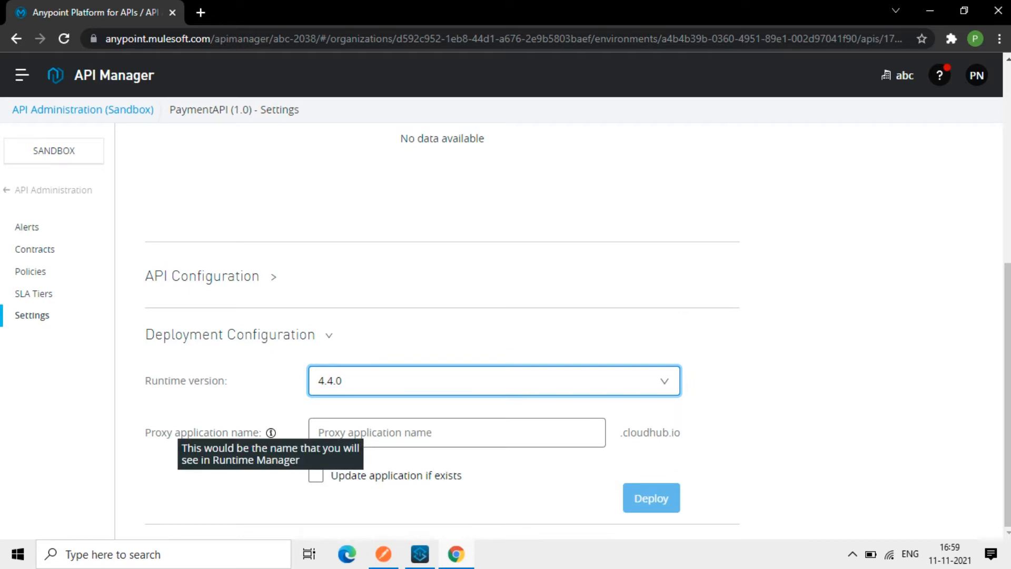
Step: Name the proxy application proxyurlforPaymentapi and deploy the proxy to CloudHub
click(400, 432)
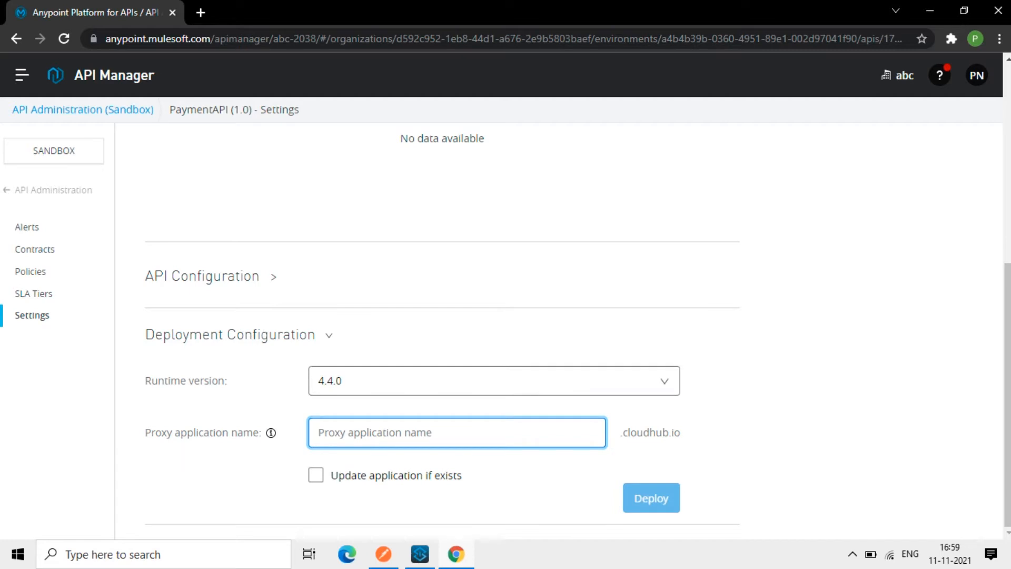
text(prox)
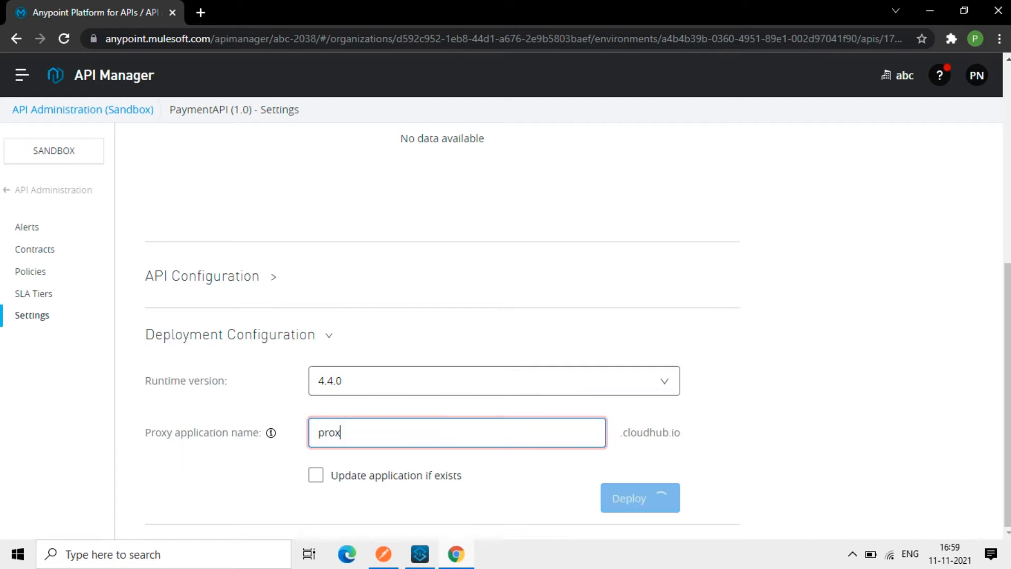
text(yurlfor)
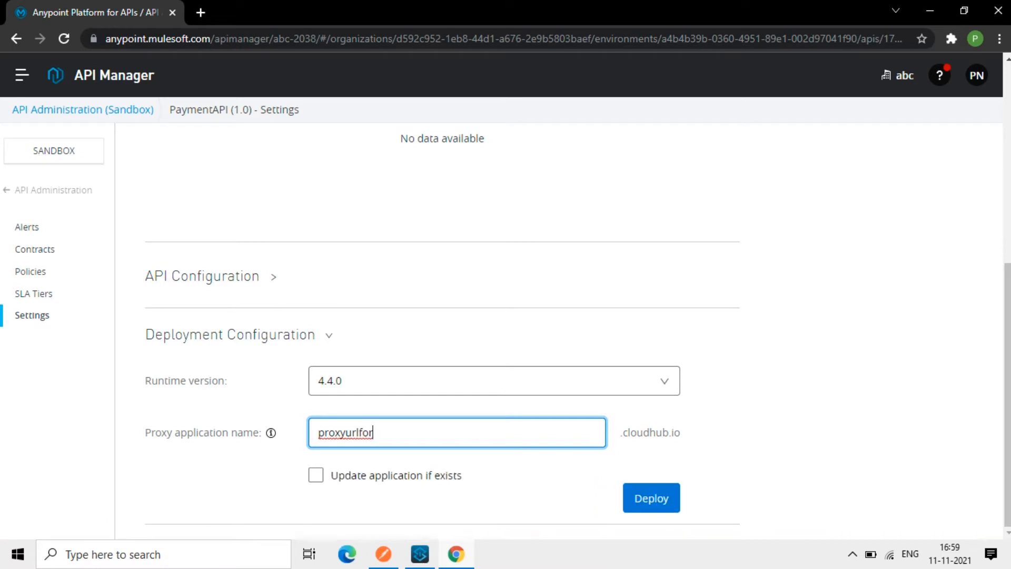
text(Payme)
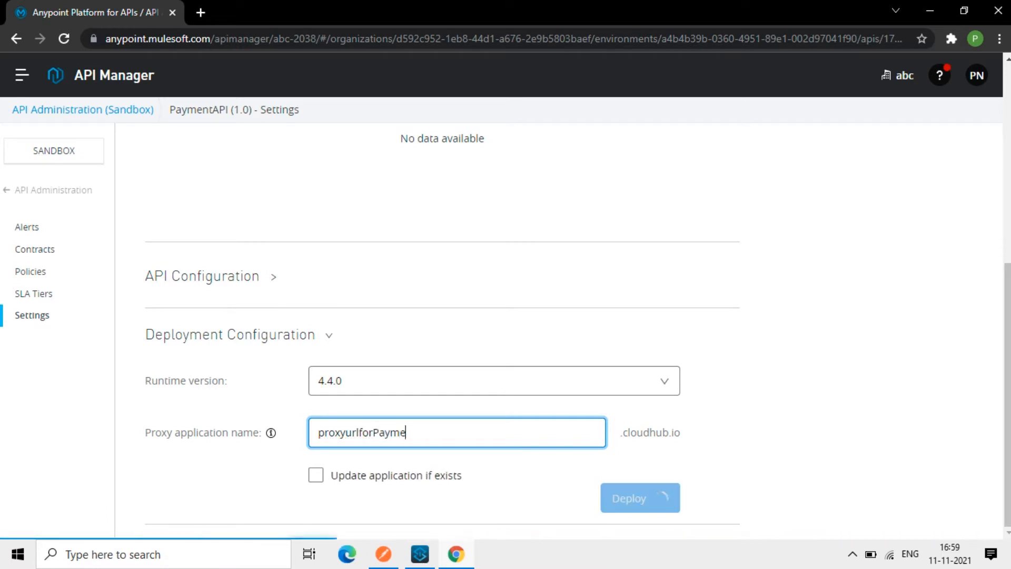
text(ntapi)
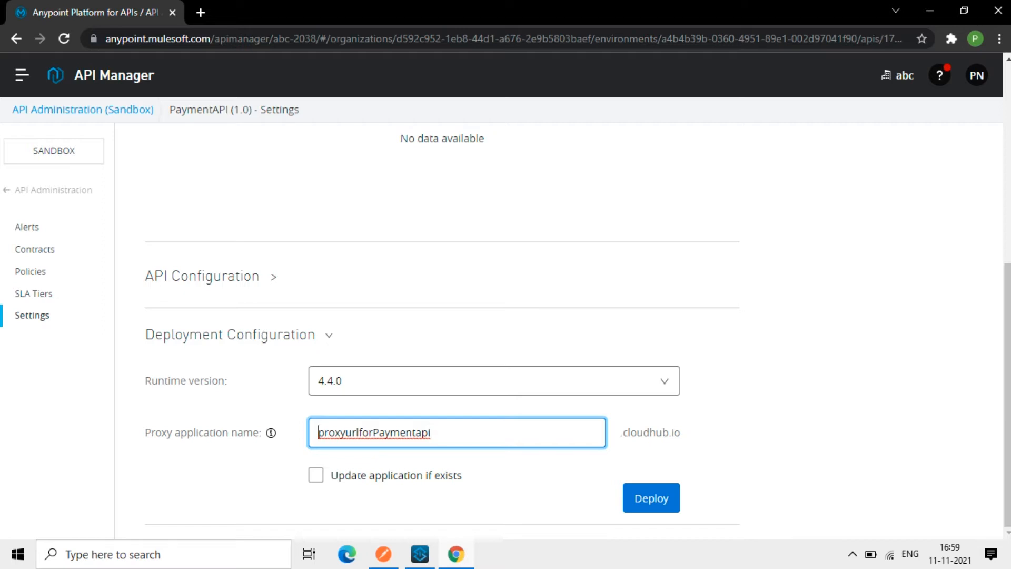
key(shift+Home)
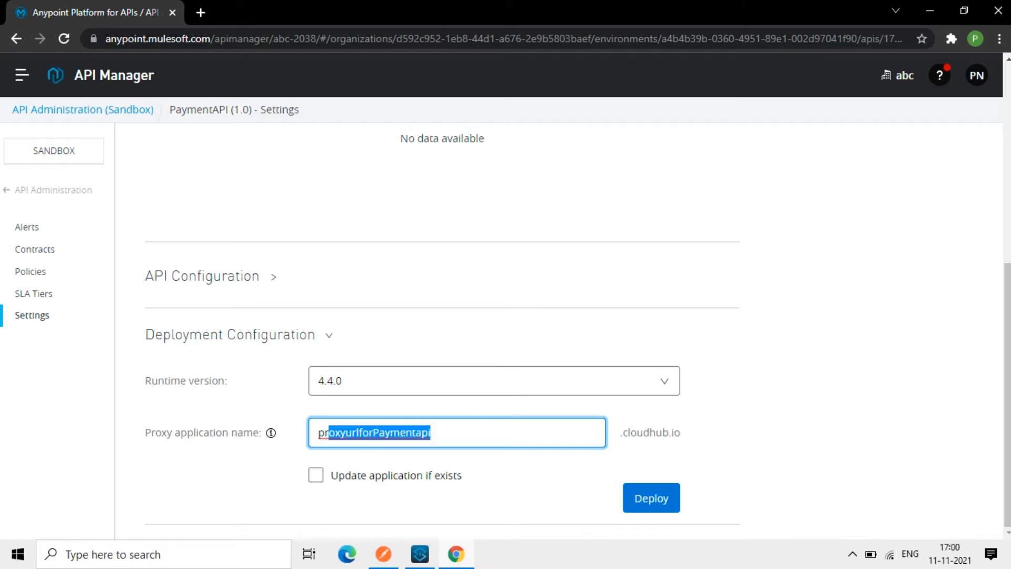
key(Right)
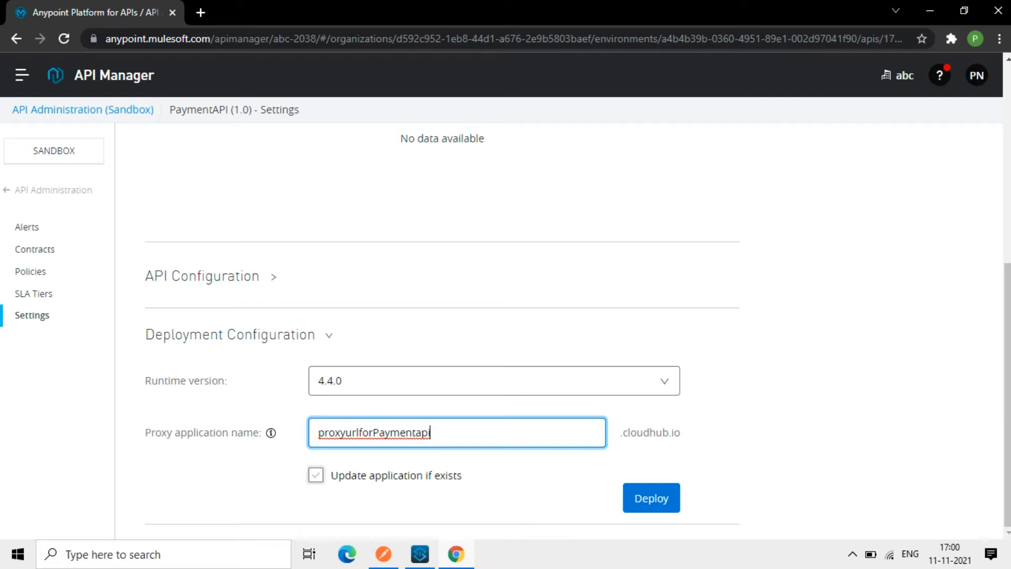
click(651, 498)
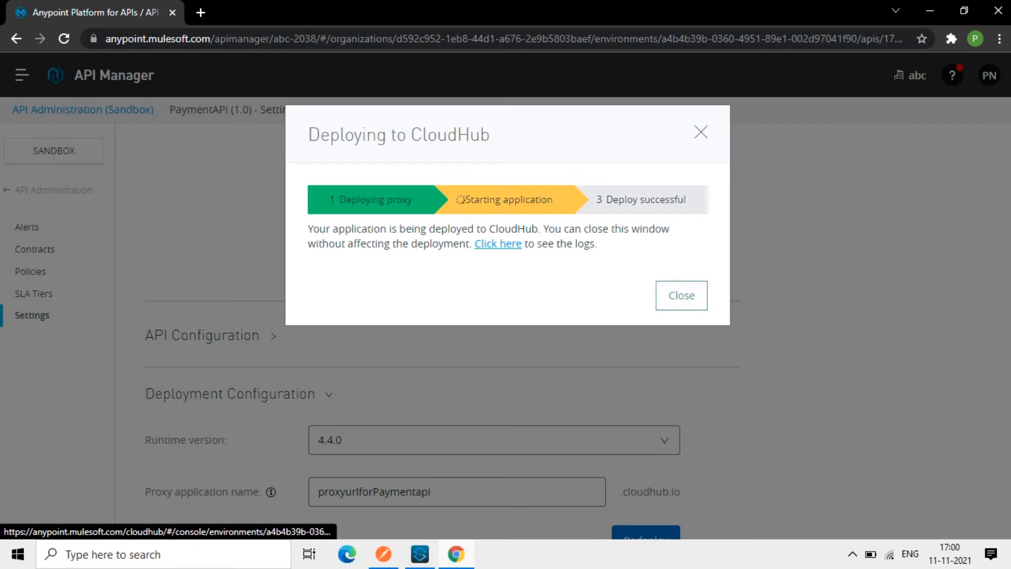
Step: Open the deployment logs of the proxy application from the CloudHub deployment dialog and view the Worker-0 log
click(497, 243)
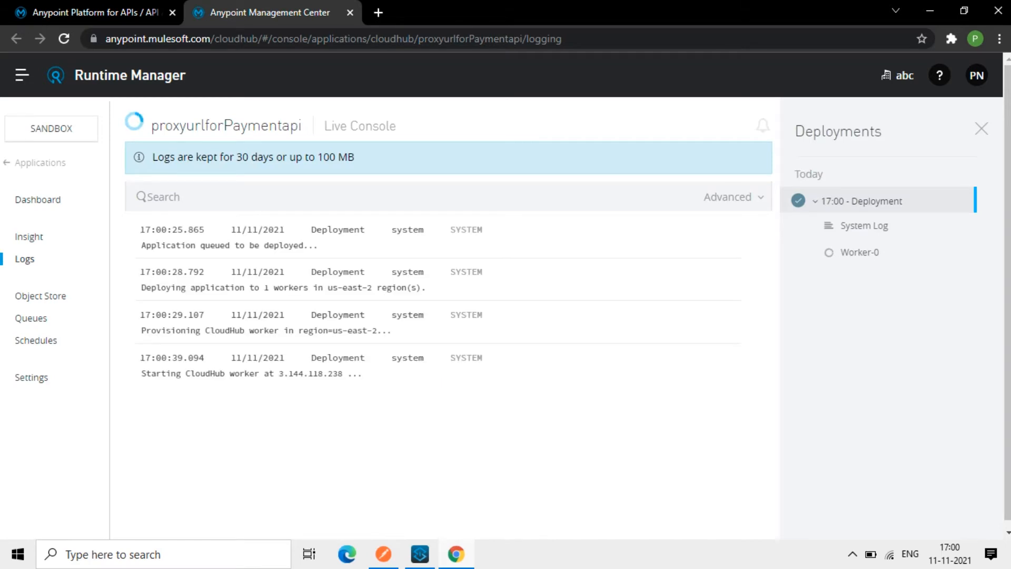
drag(151, 125, 298, 125)
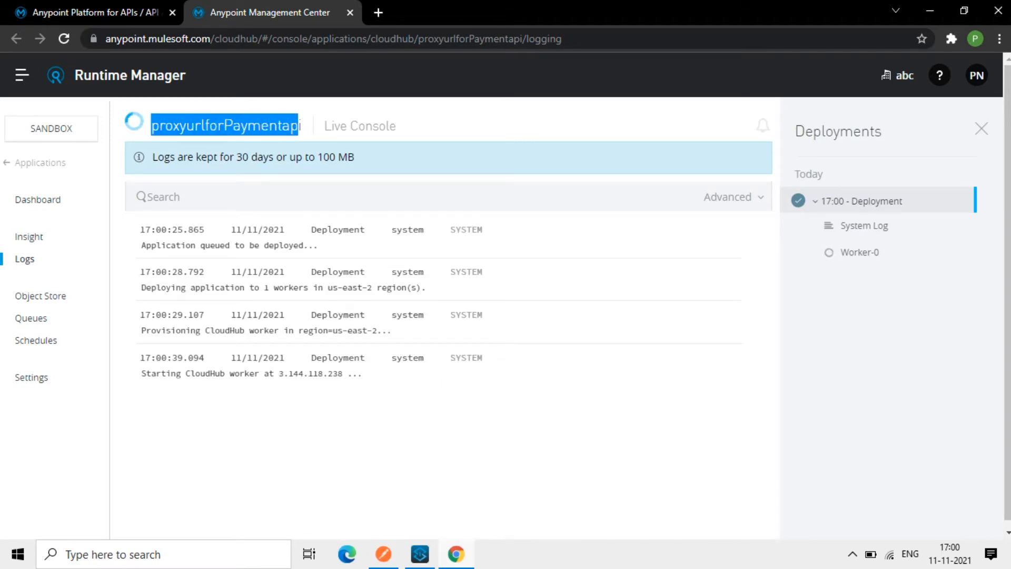
scroll(568, 301, down, 1)
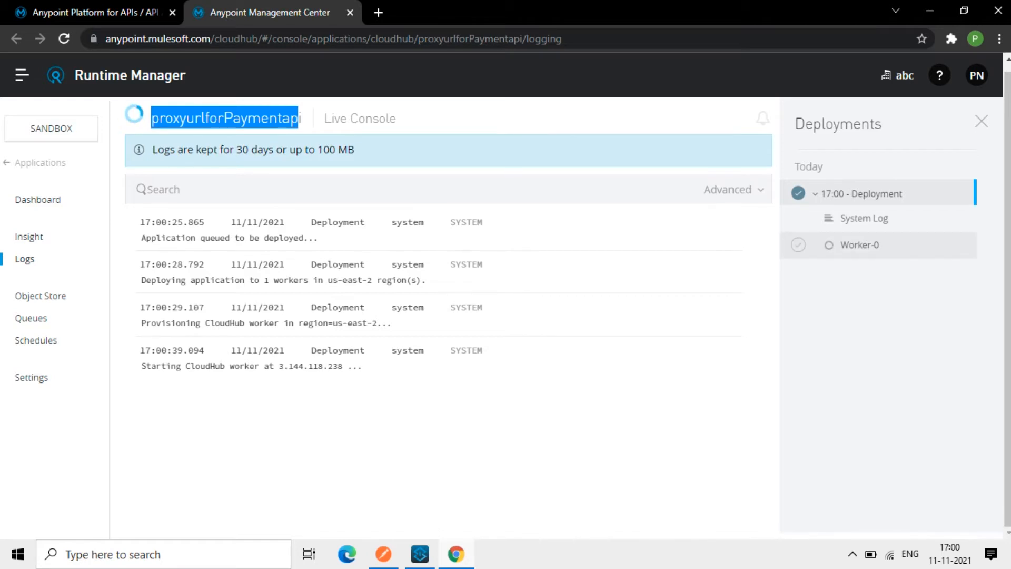
click(859, 245)
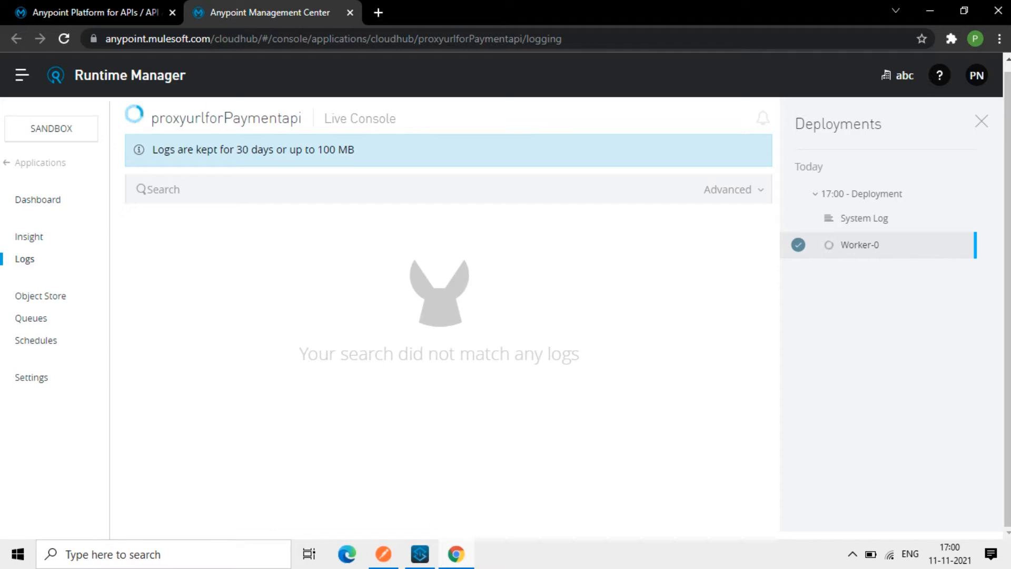
Step: Return to the applications list and compare the details of paymentapiimplentation and proxyurlforpaymentapi, including the proxy's app URL
click(40, 162)
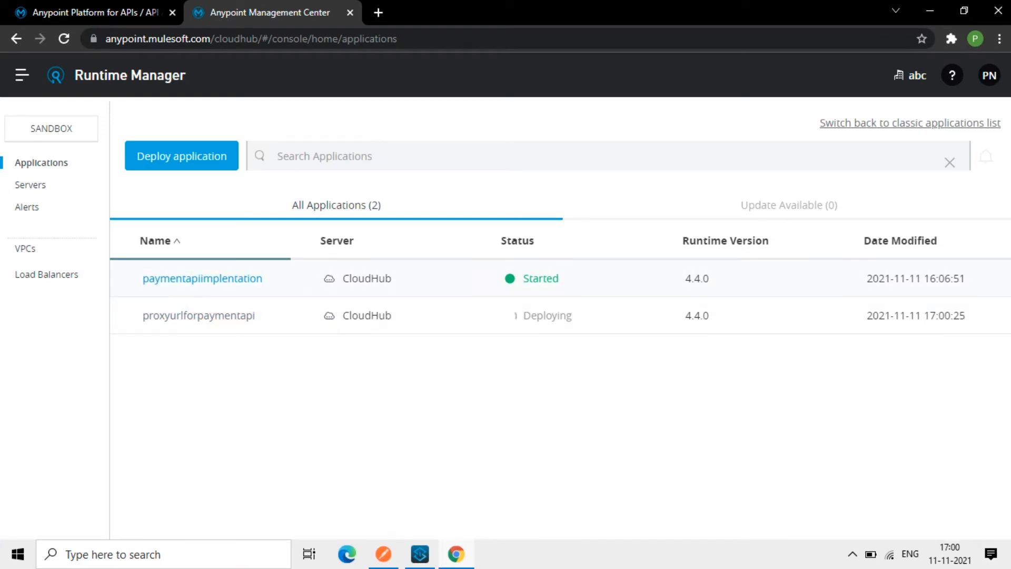
drag(142, 278, 262, 278)
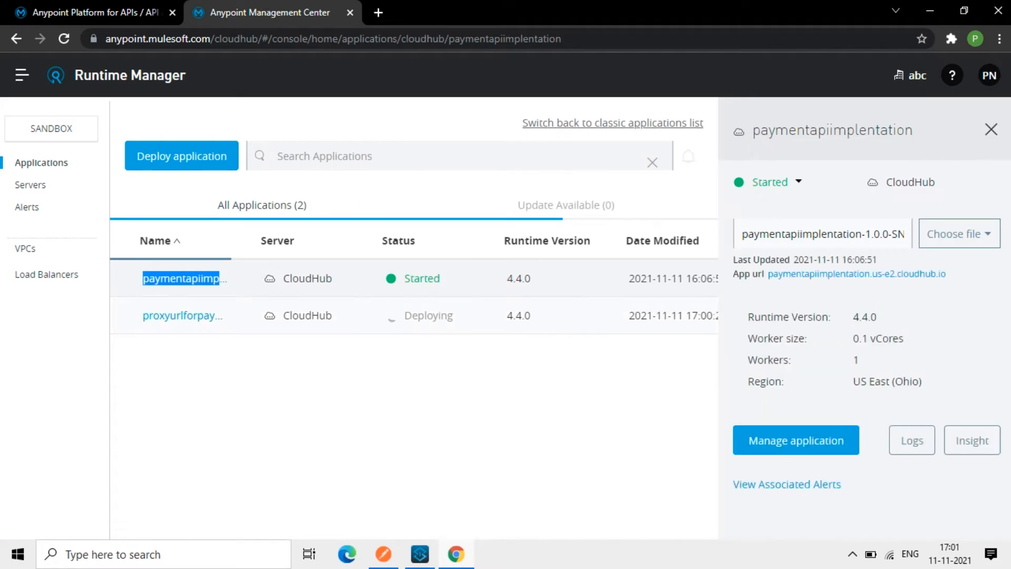
drag(143, 315, 210, 315)
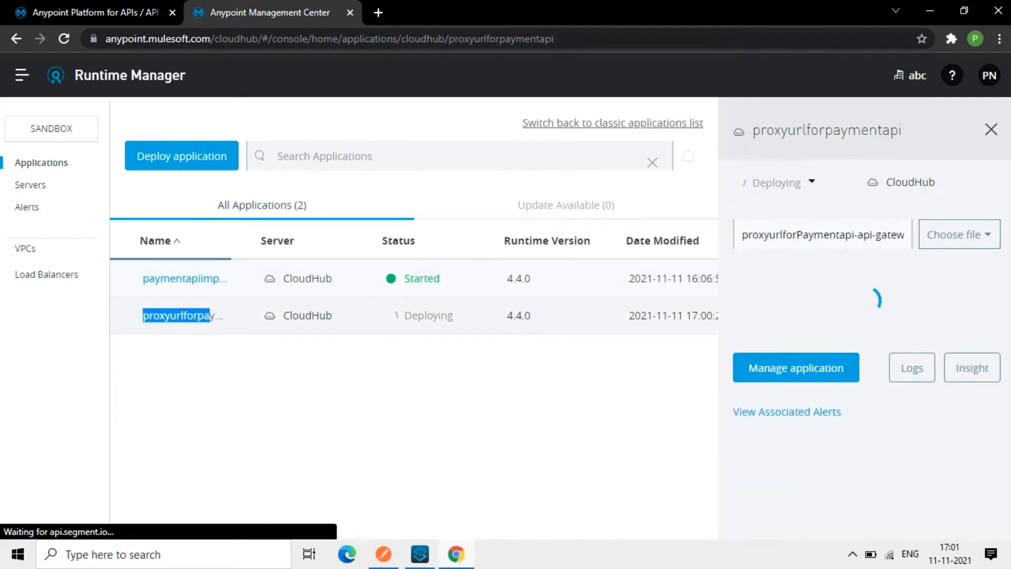
drag(142, 278, 209, 278)
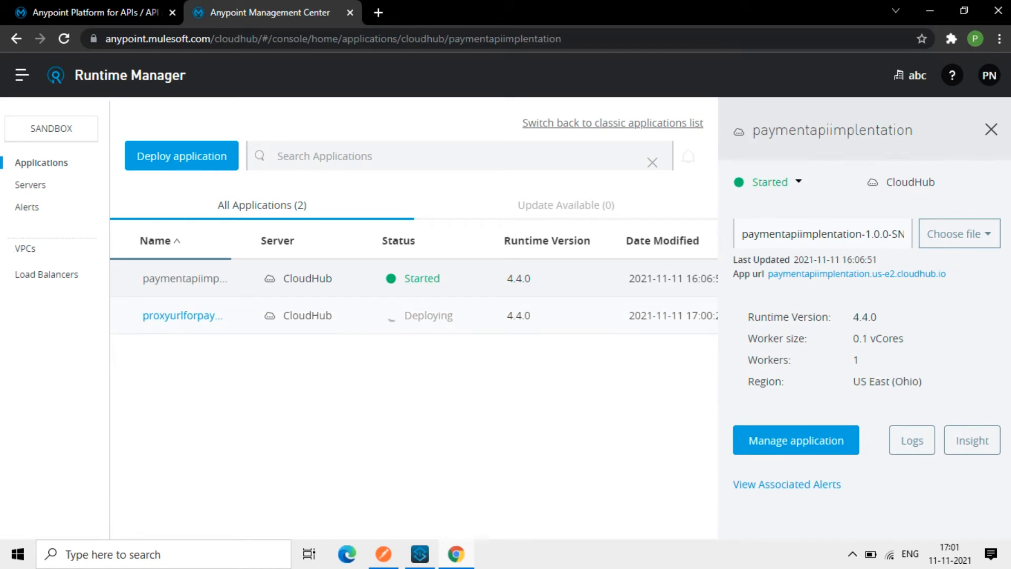
drag(143, 315, 216, 315)
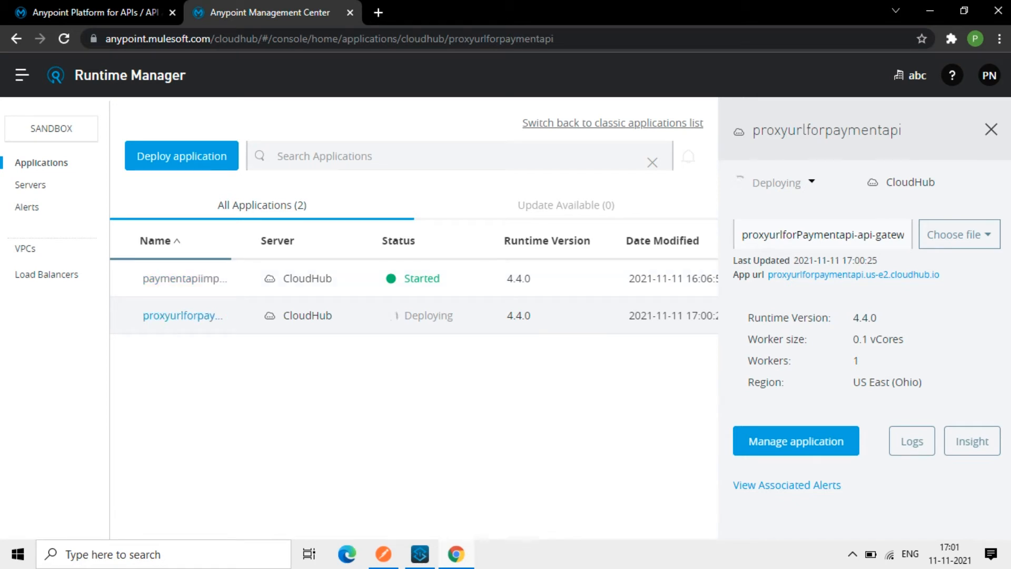
drag(143, 316, 210, 316)
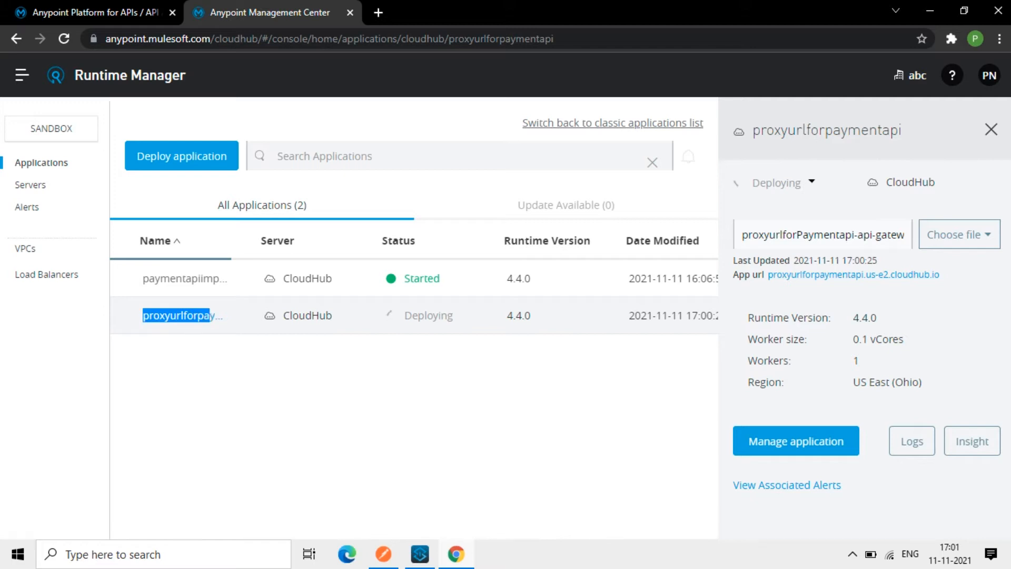
click(209, 315)
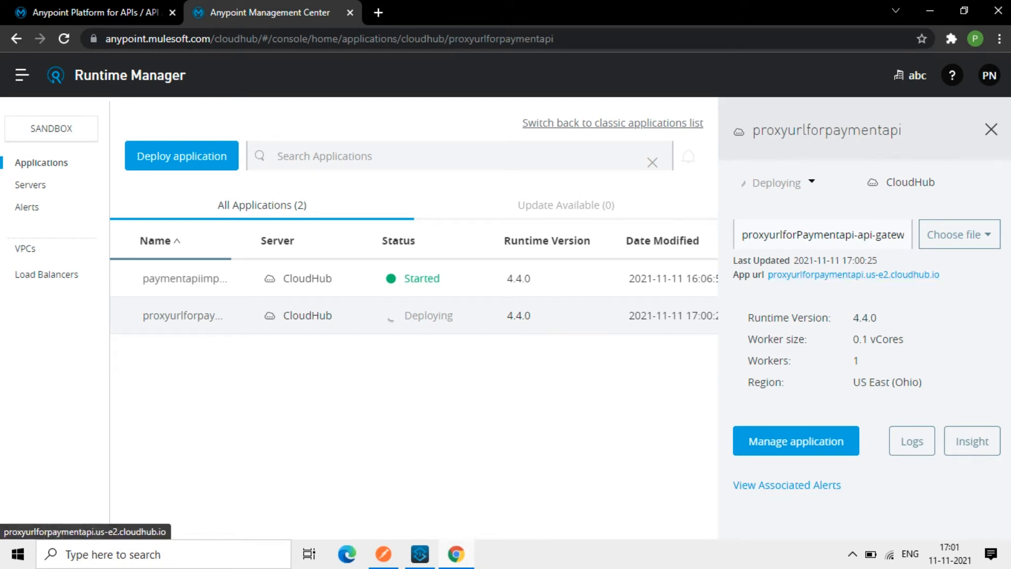
drag(940, 274, 768, 274)
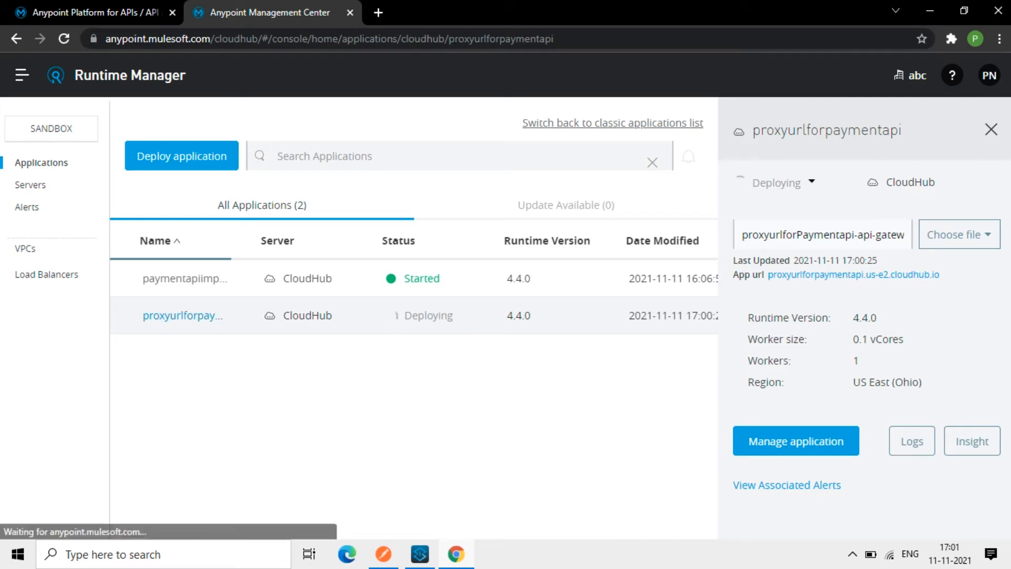
Step: Check the deployment status of proxyurlforpaymentapi against paymentapiimplentation in the applications list
click(316, 279)
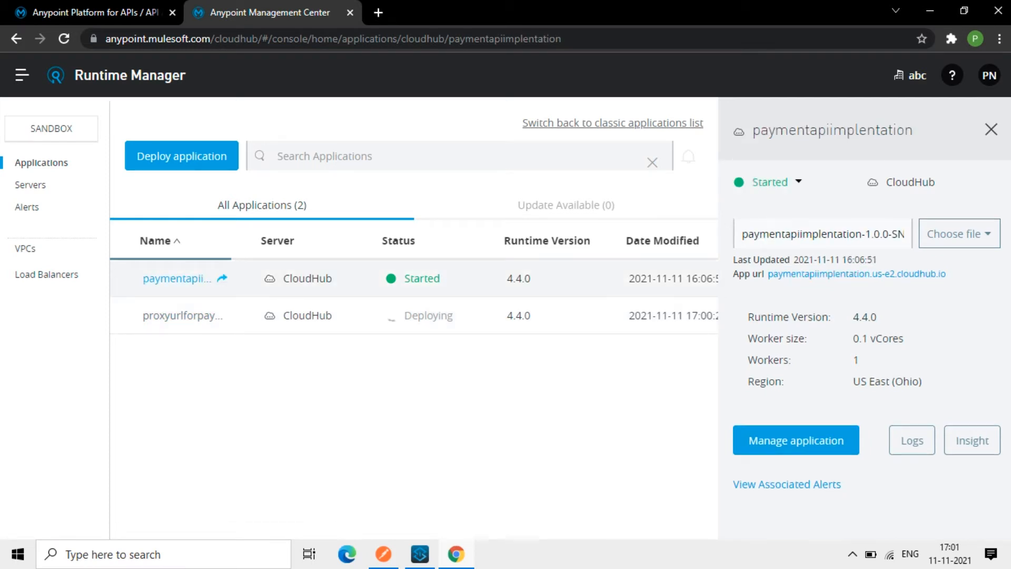
click(429, 316)
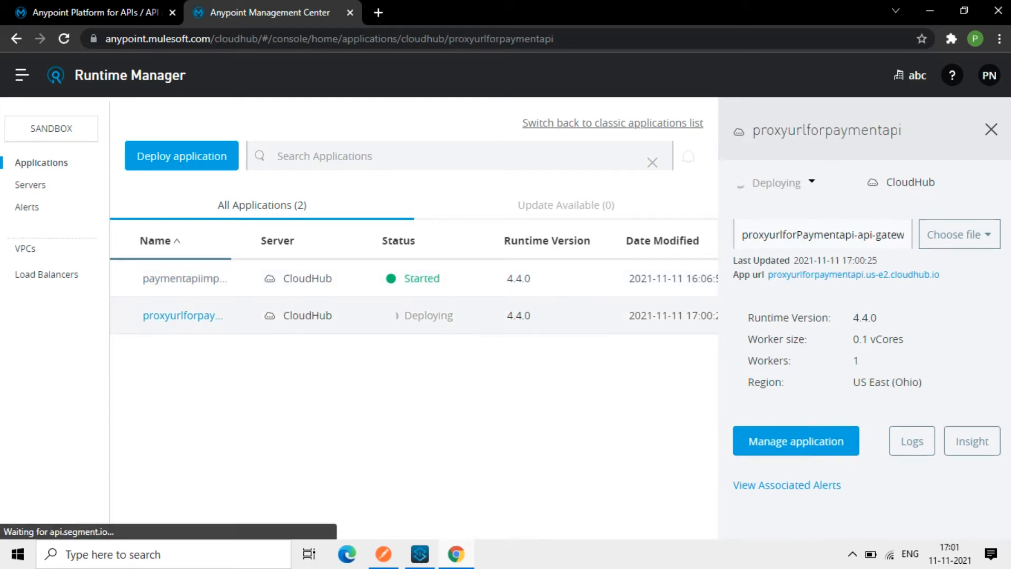
double_click(428, 316)
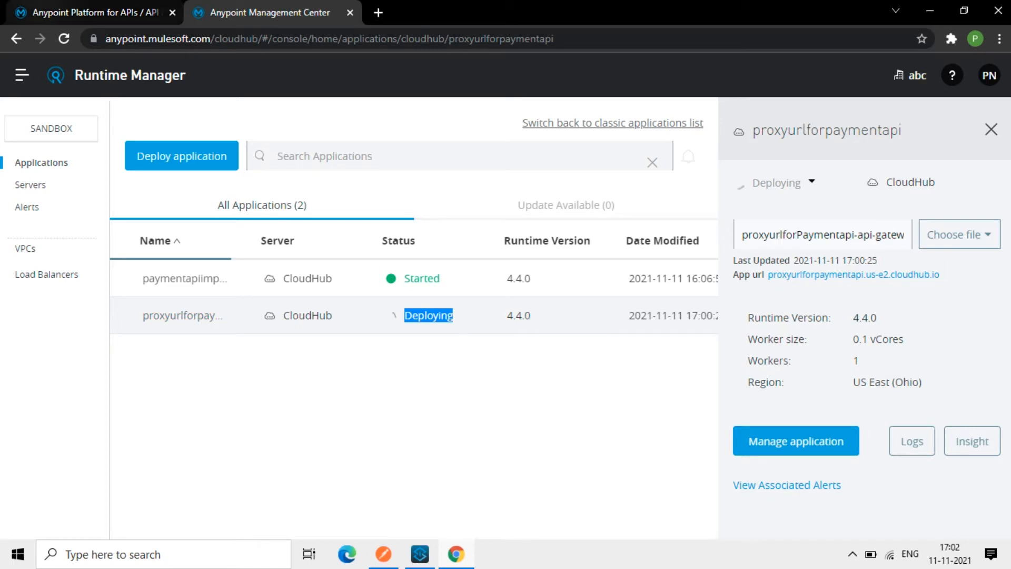
Step: Close the CloudHub deployment dialog in API Manager, and check the status of proxyurlforpaymentapi in Runtime Manager
click(95, 13)
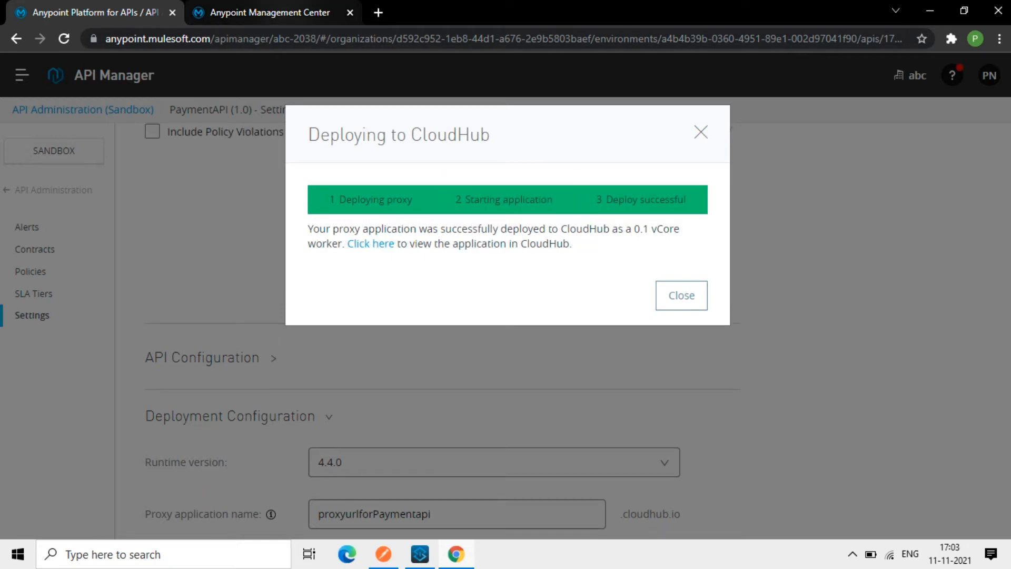
click(681, 295)
click(270, 12)
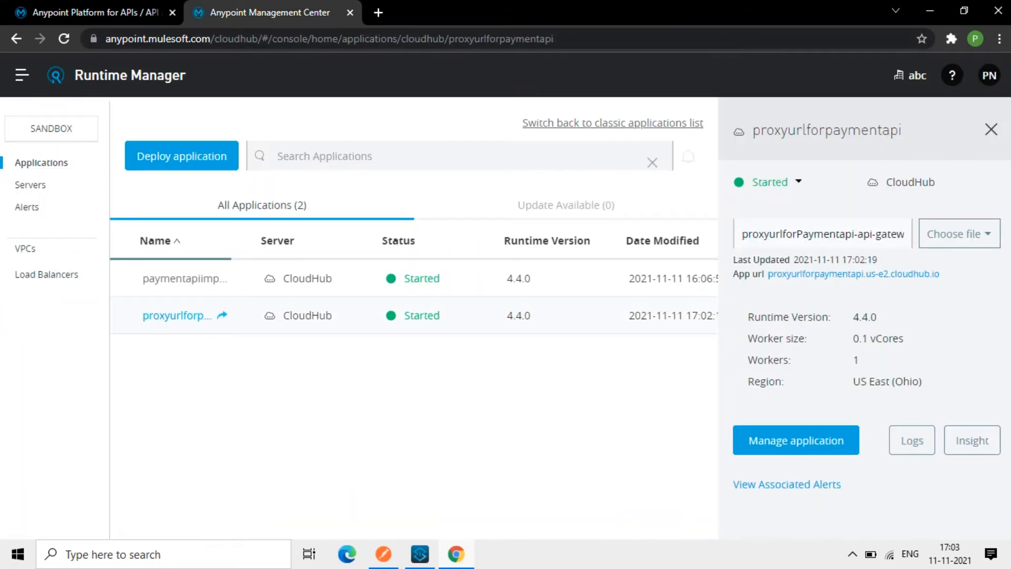
drag(141, 315, 433, 315)
click(434, 314)
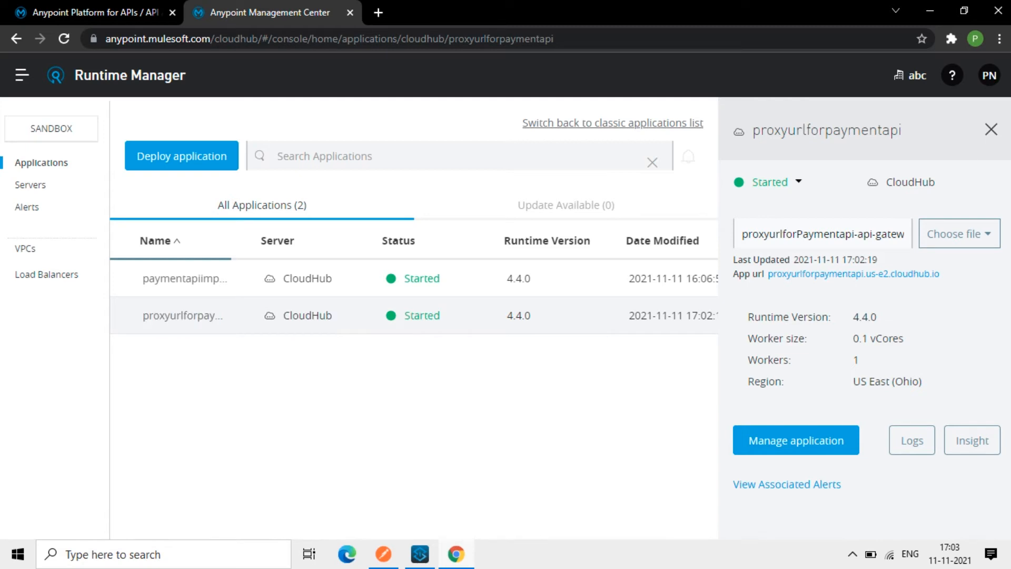
Step: Review the Worker-0 log of proxyurlforpaymentapi for its startup entries and listening port, and return to the applications list
click(911, 440)
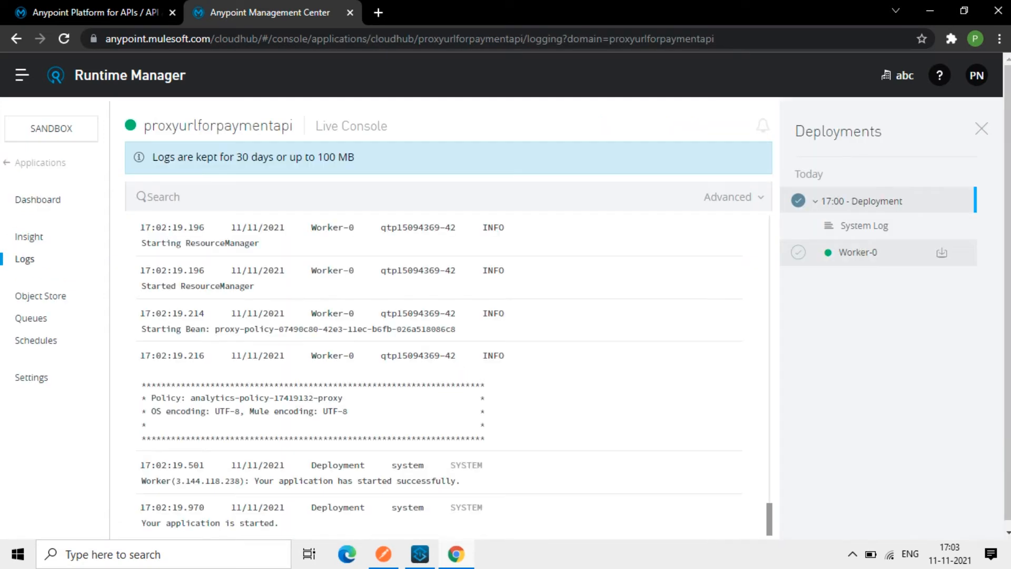
click(857, 253)
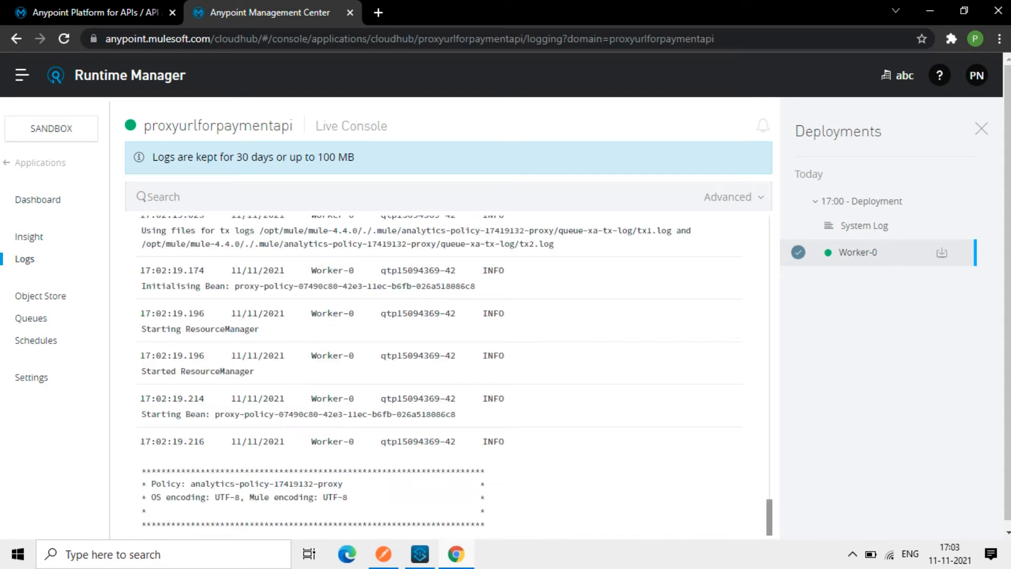
scroll(439, 369, up, 3)
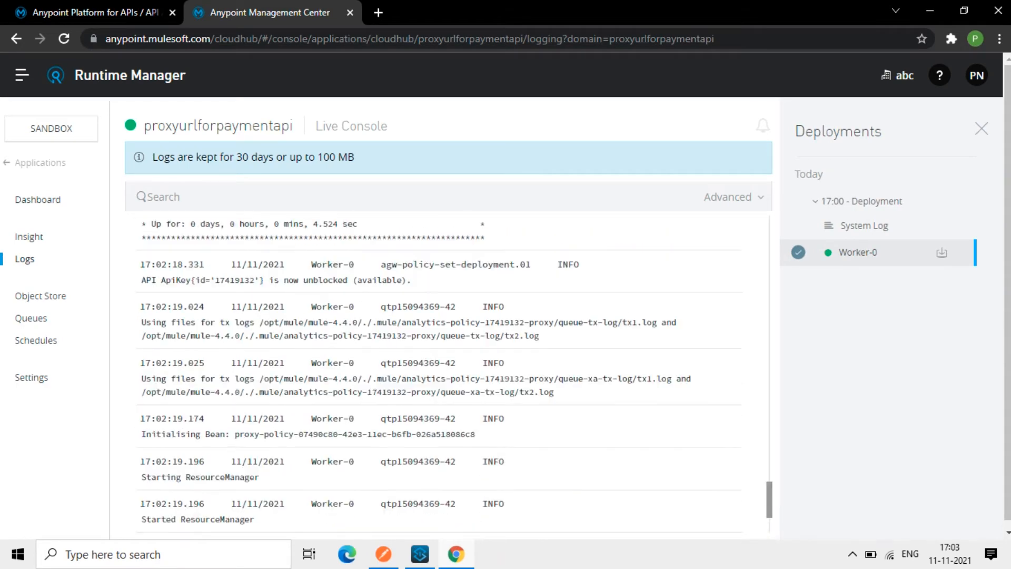
scroll(439, 368, down, 3)
scroll(440, 368, up, 6)
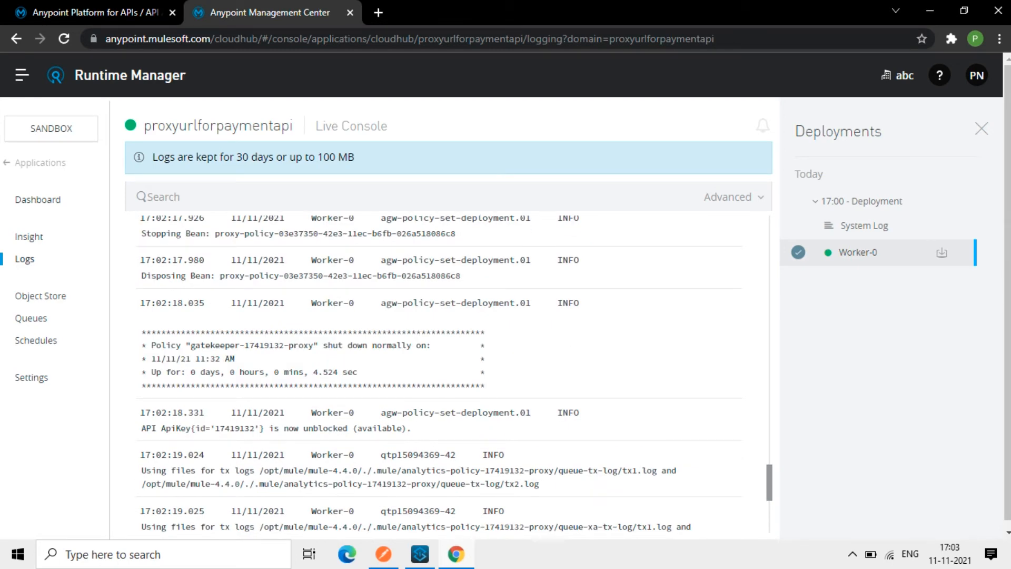
scroll(440, 368, up, 6)
scroll(440, 369, up, 3)
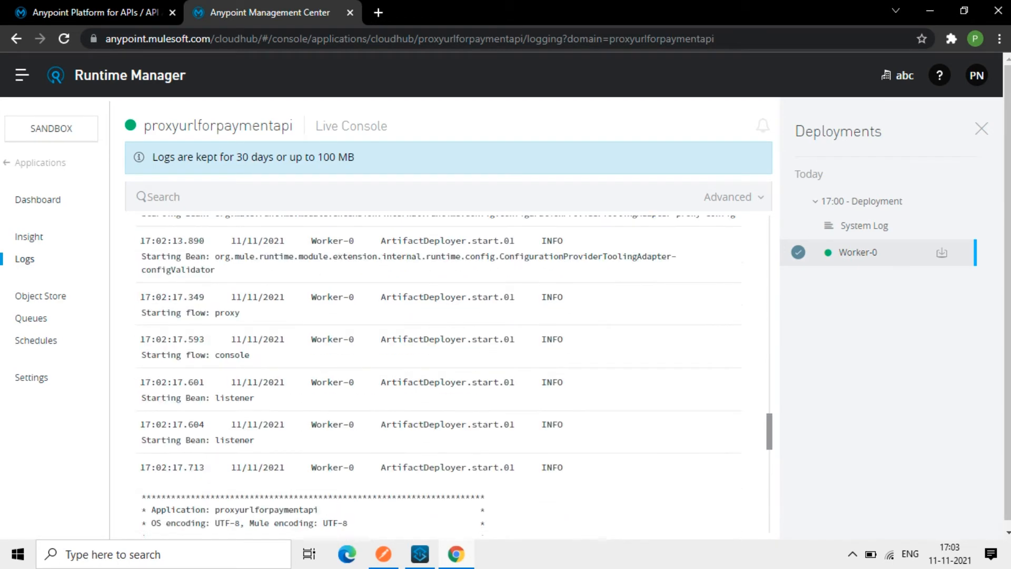
scroll(439, 368, up, 5)
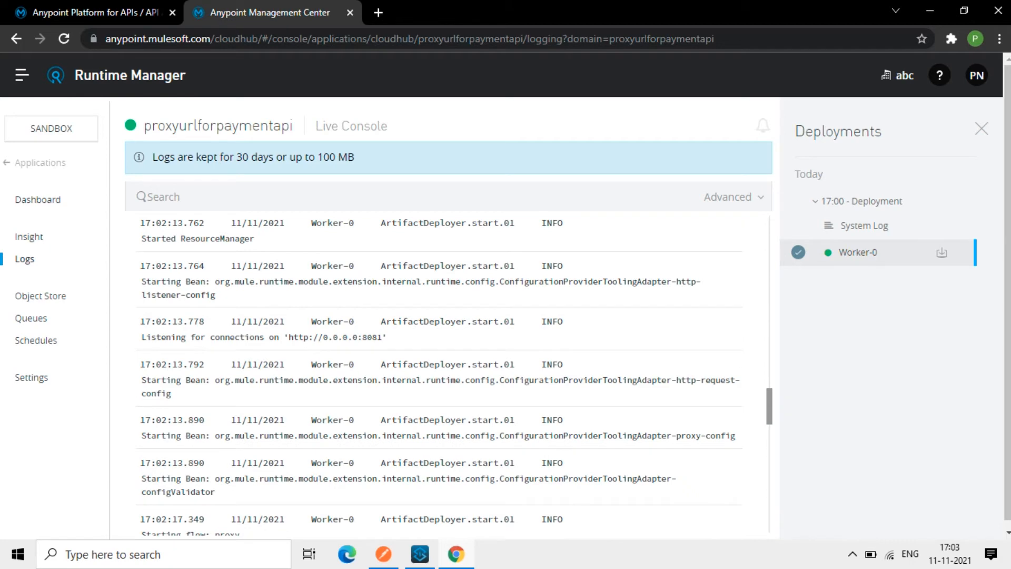
drag(362, 337, 381, 337)
click(382, 337)
click(37, 163)
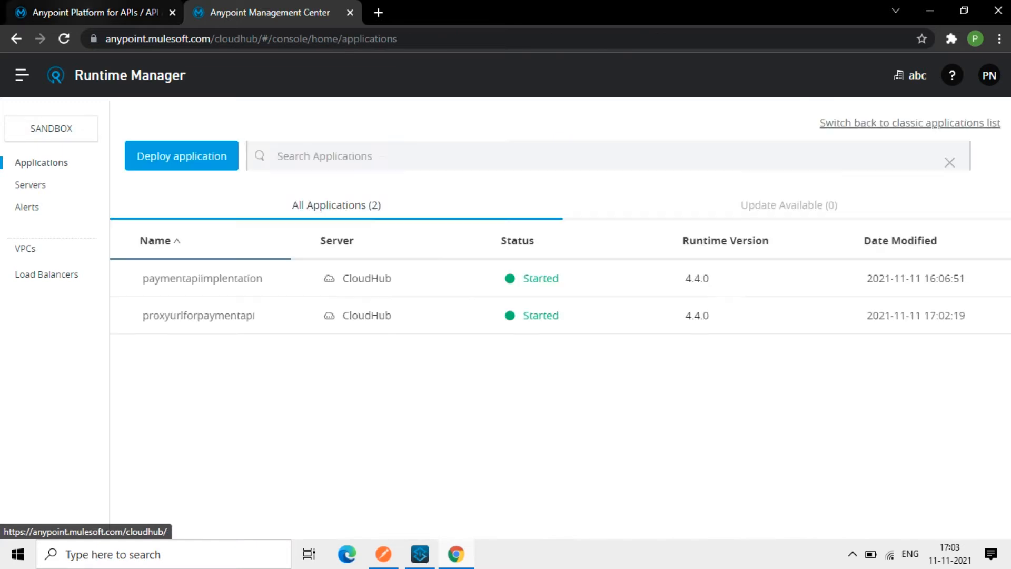
Step: Back in API Manager, check PaymentAPI's status and instance ID in the API list and open its settings page
click(95, 13)
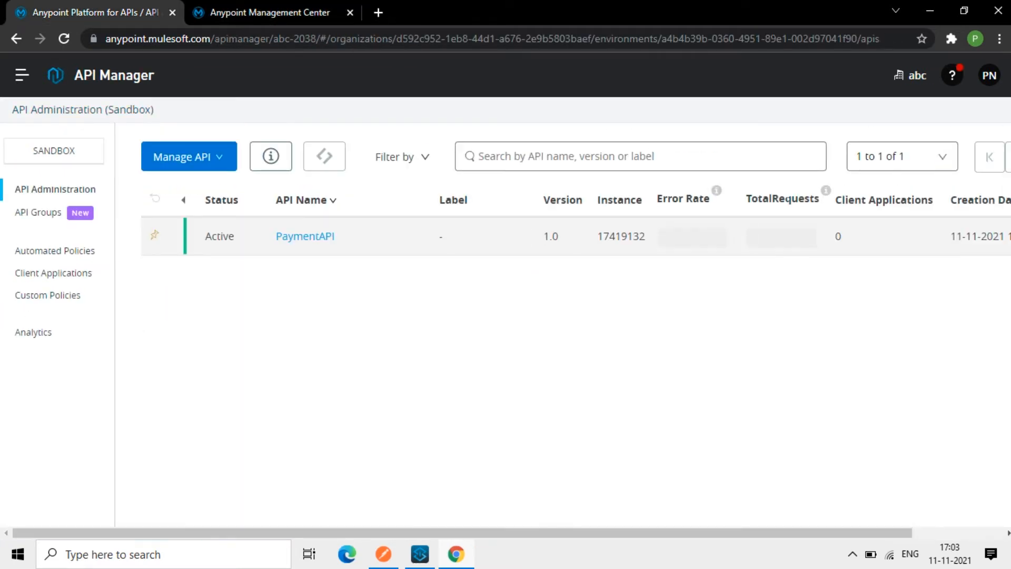
drag(205, 236, 228, 236)
drag(598, 236, 645, 236)
click(304, 237)
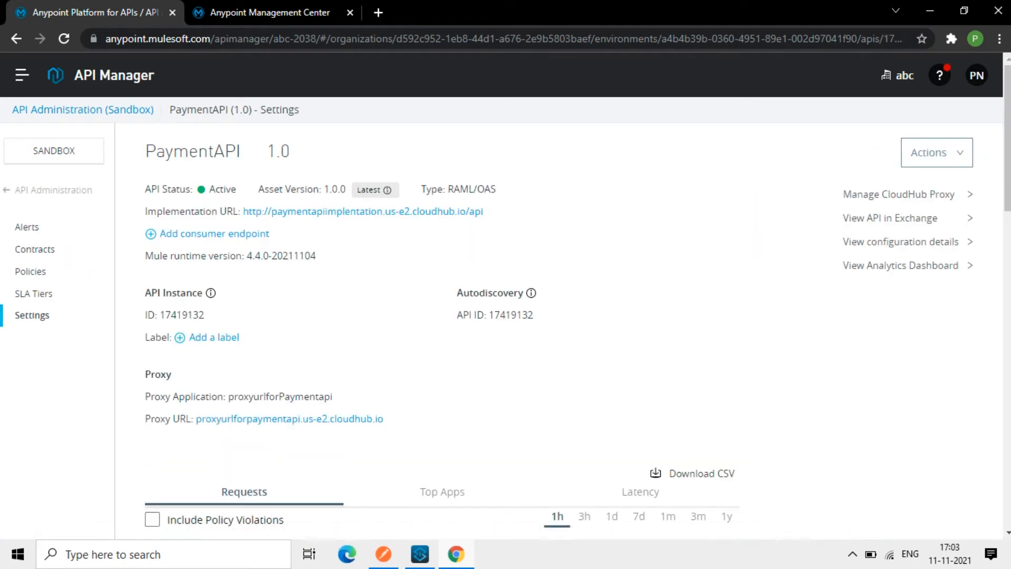
Step: Check PaymentAPI's status and implementation URL on its settings page
drag(237, 189, 209, 189)
drag(145, 211, 216, 211)
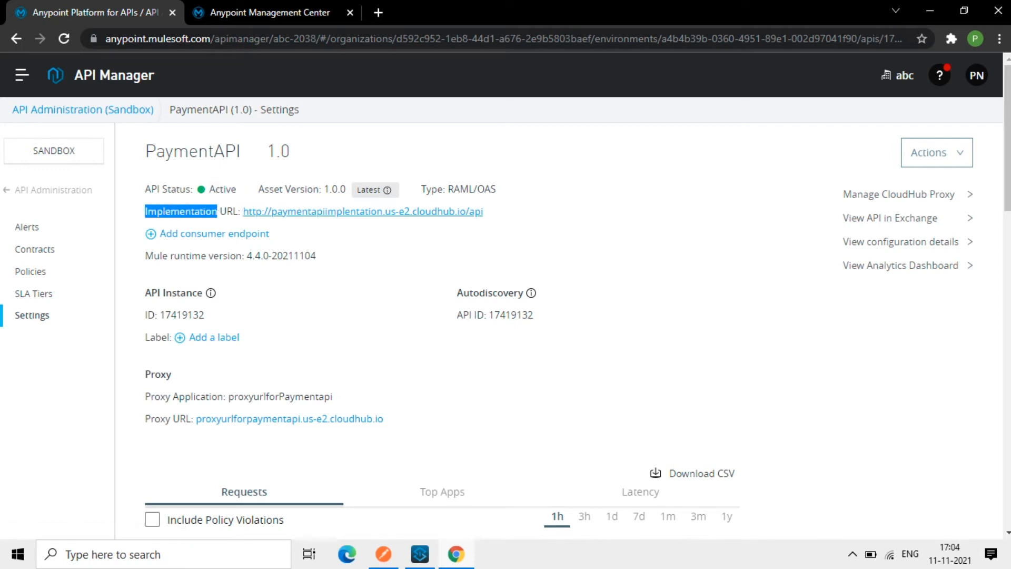
drag(483, 211, 243, 211)
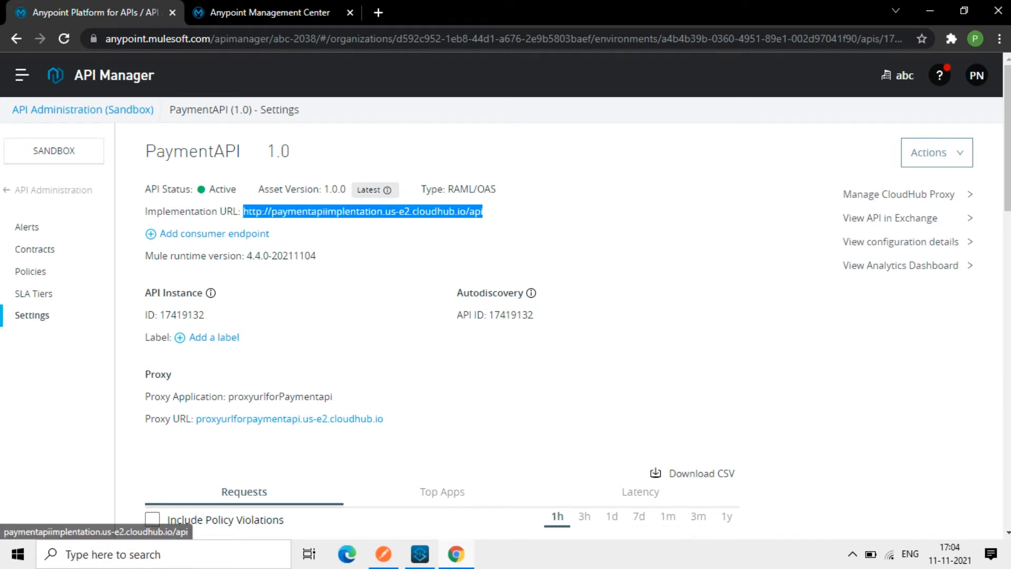
click(347, 234)
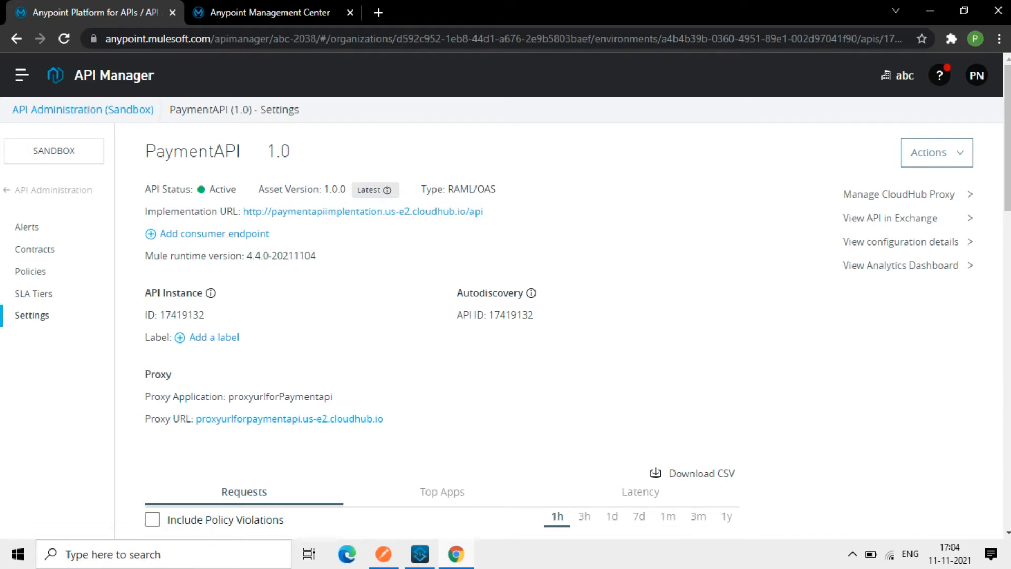
Step: Review PaymentAPI's proxy application name and proxy URL, and look over the API configuration section
drag(146, 375, 333, 396)
click(337, 397)
drag(228, 397, 332, 396)
scroll(332, 396, down, 3)
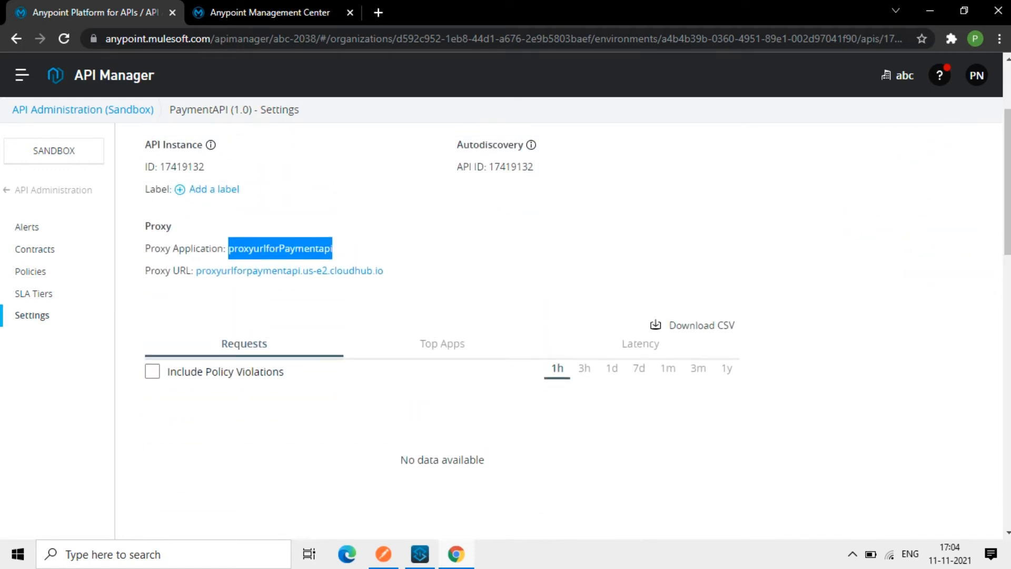
drag(194, 271, 246, 271)
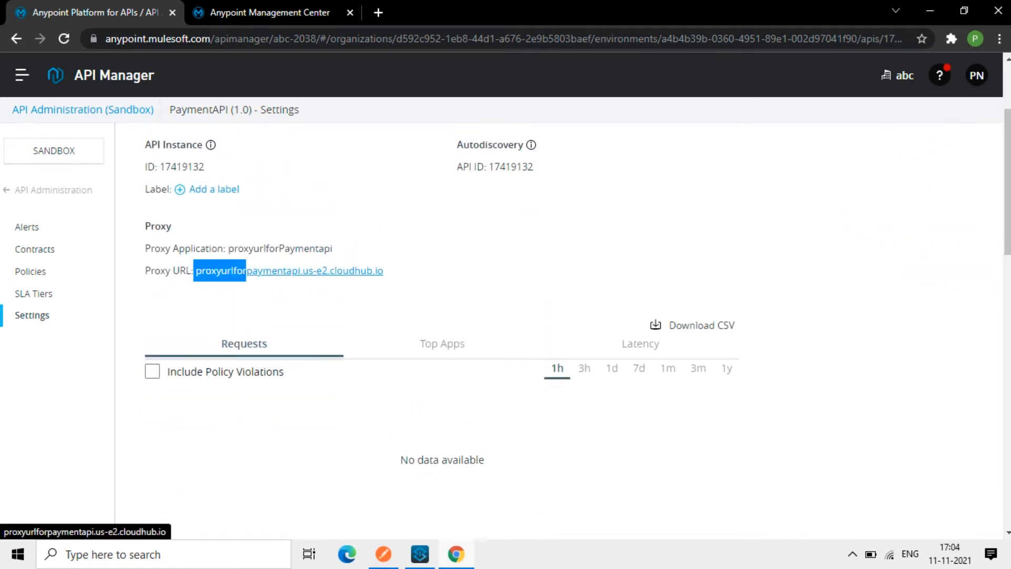
drag(332, 248, 308, 291)
click(193, 271)
drag(384, 270, 196, 271)
scroll(316, 270, up, 3)
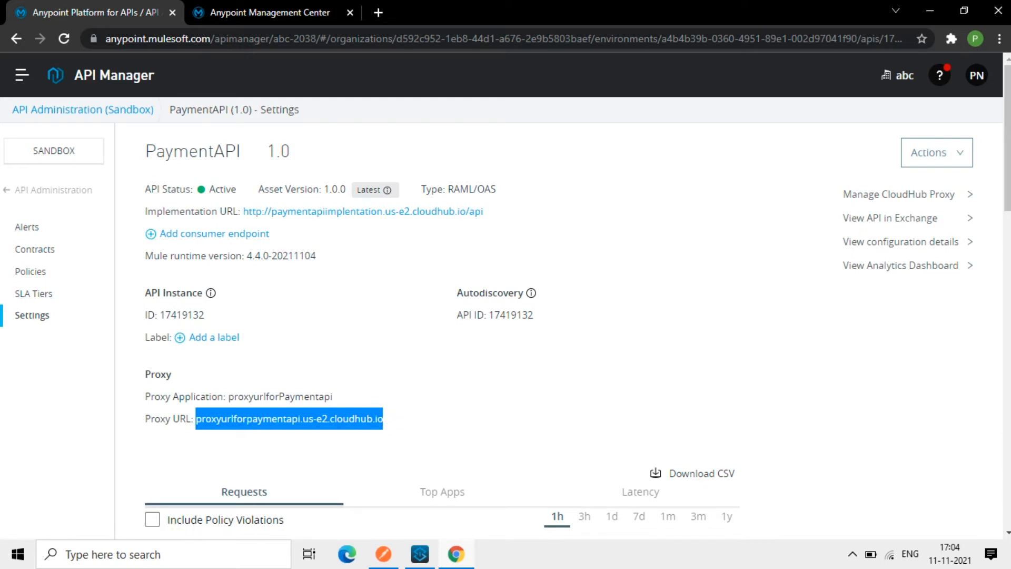
scroll(442, 315, down, 7)
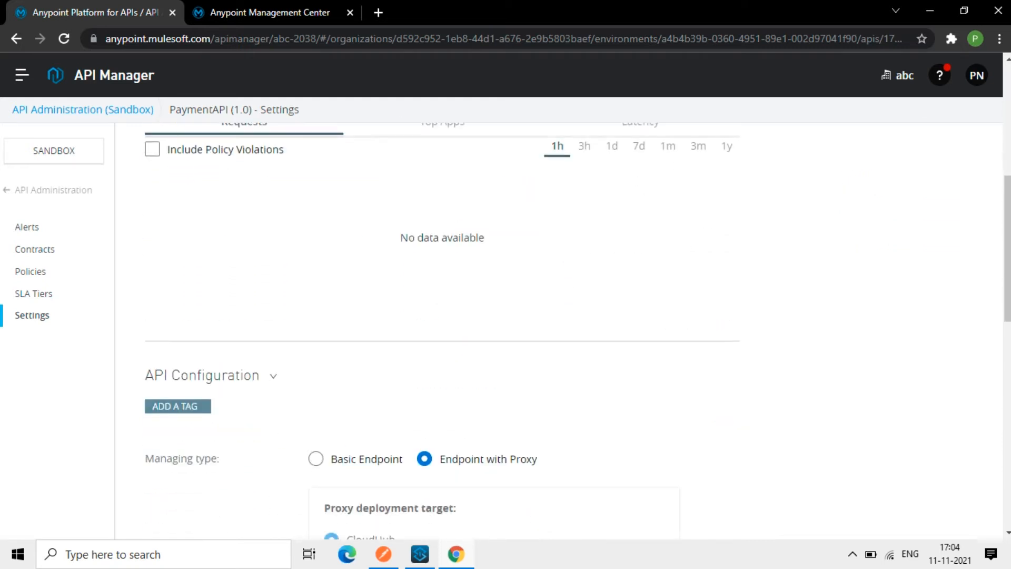
scroll(442, 316, up, 6)
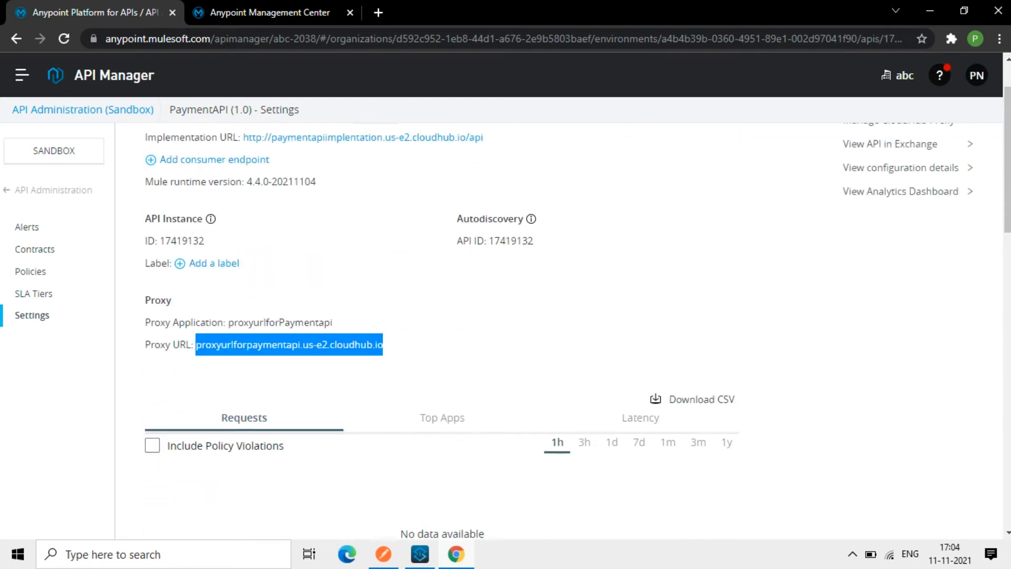
click(453, 337)
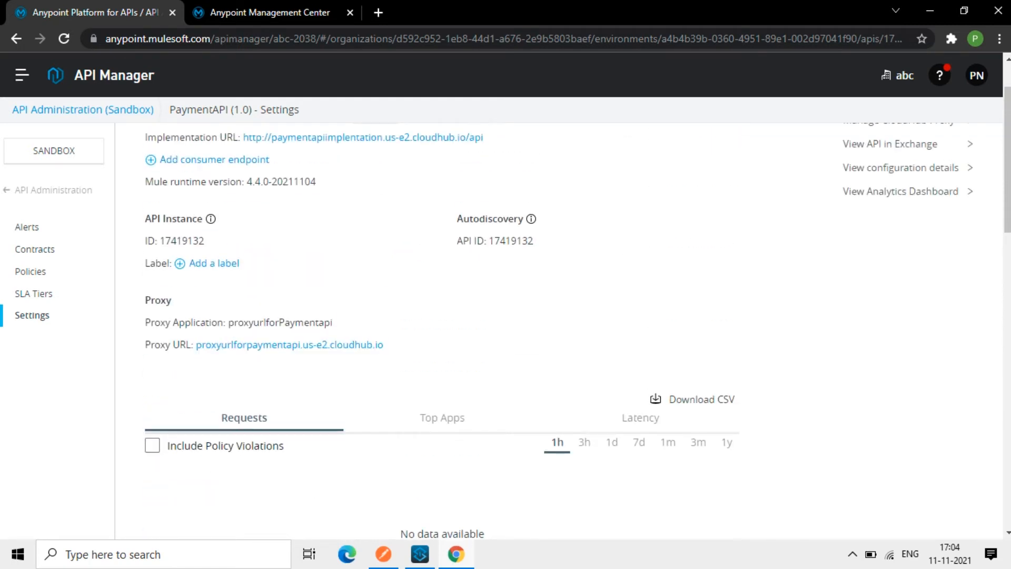
scroll(442, 316, up, 2)
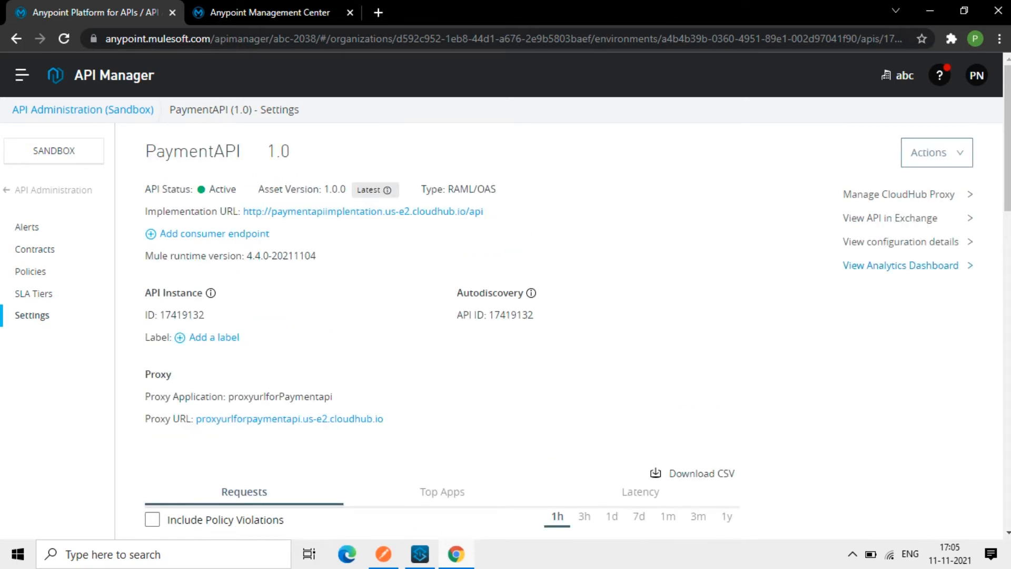
Step: View PaymentAPI's endpoint configuration details and compare the API implementation address with the base URL of the payments request in Postman
click(901, 241)
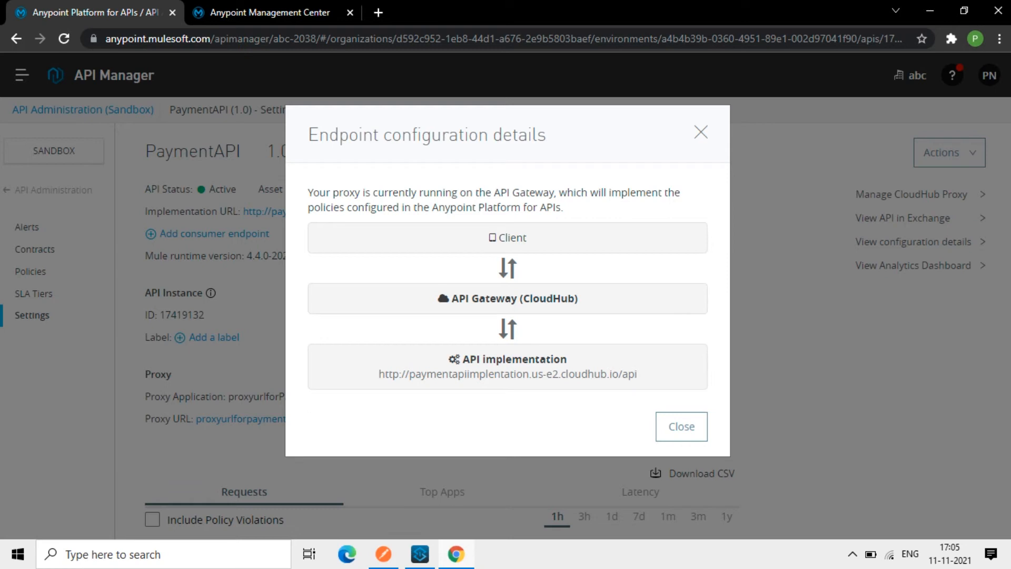
drag(379, 374, 637, 374)
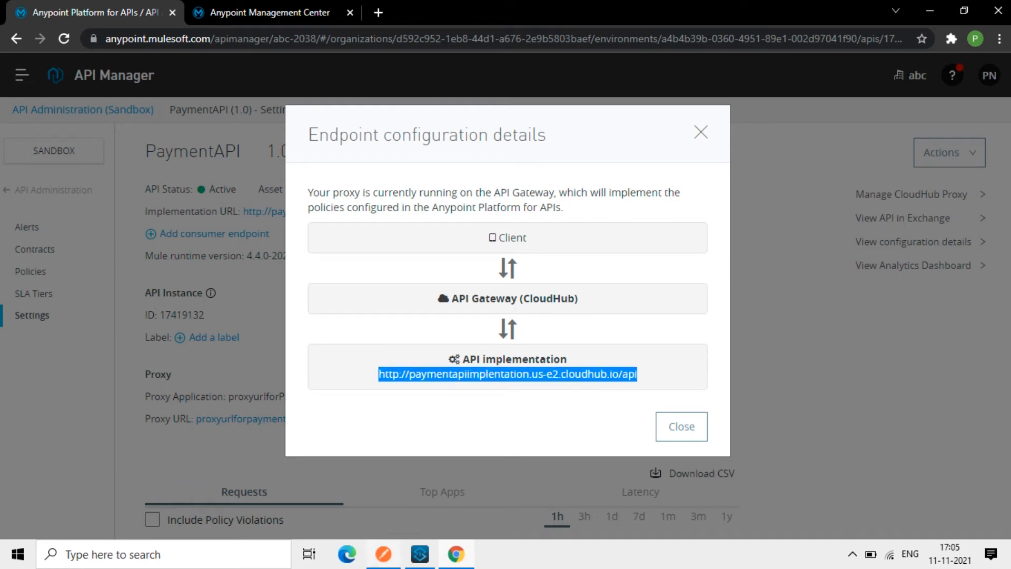
key(alt+Tab)
click(280, 159)
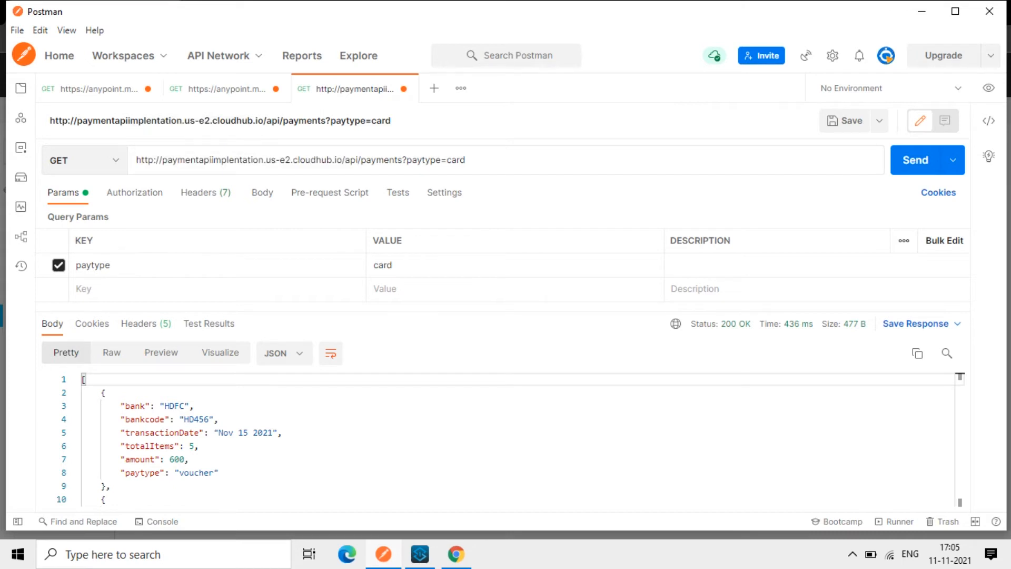
drag(359, 160, 136, 160)
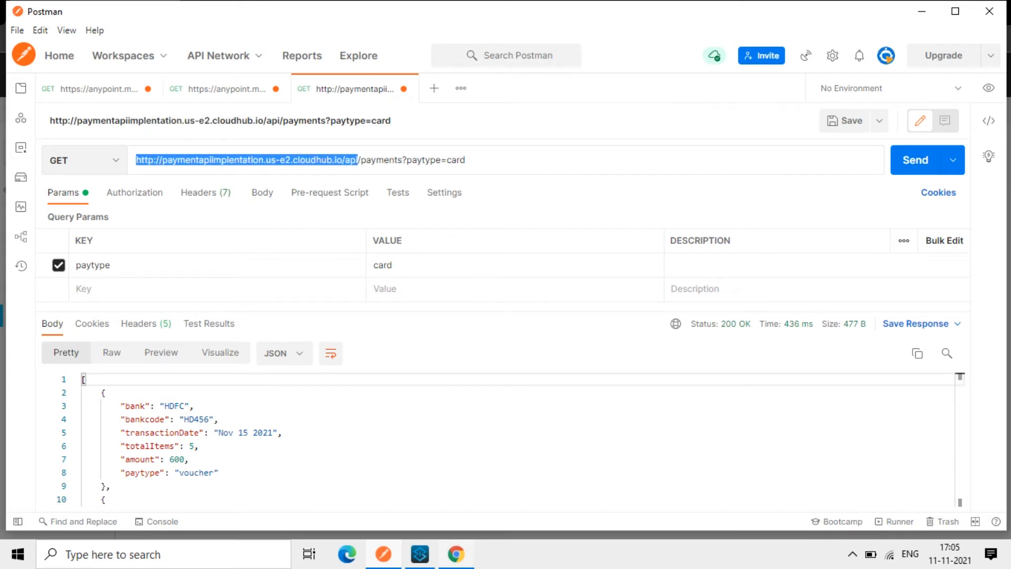
Step: Back in API Manager, examine the API Gateway (CloudHub) stage, then close the configuration details and recheck the proxy URL
click(456, 554)
click(507, 374)
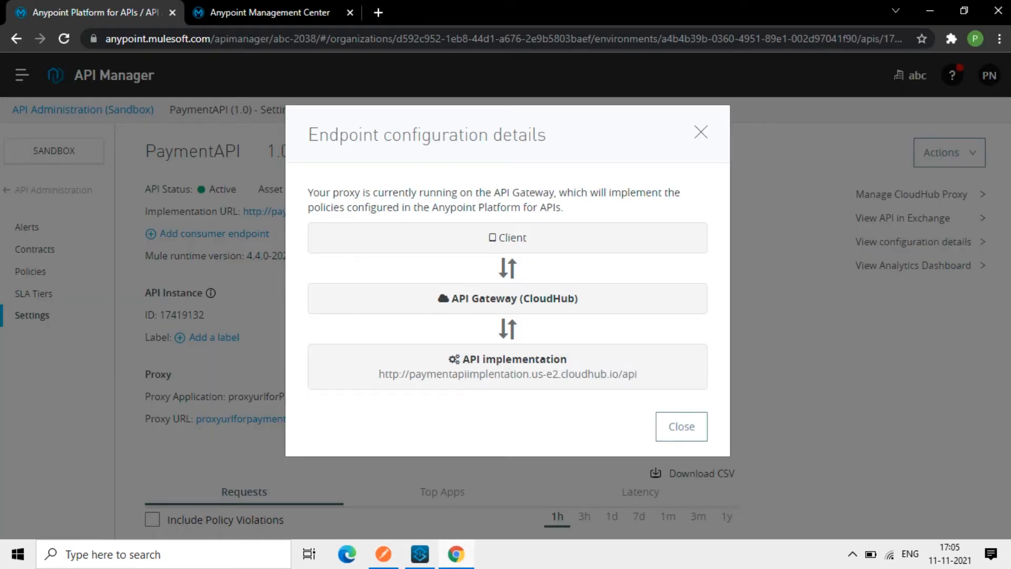
mouse_move(452, 297)
mouse_down()
mouse_move(578, 298)
mouse_move(449, 297)
mouse_up()
click(451, 298)
click(578, 298)
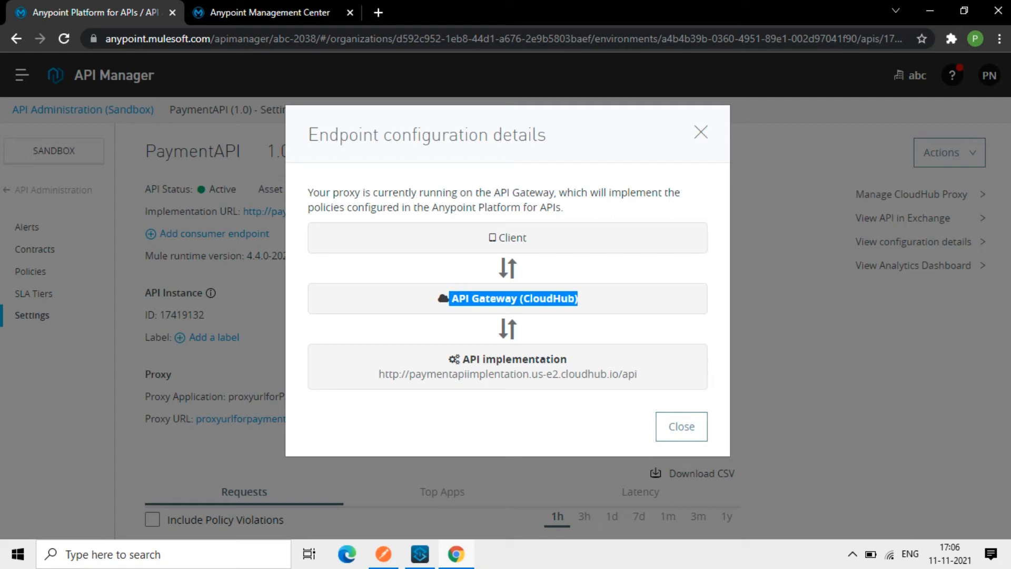
click(449, 298)
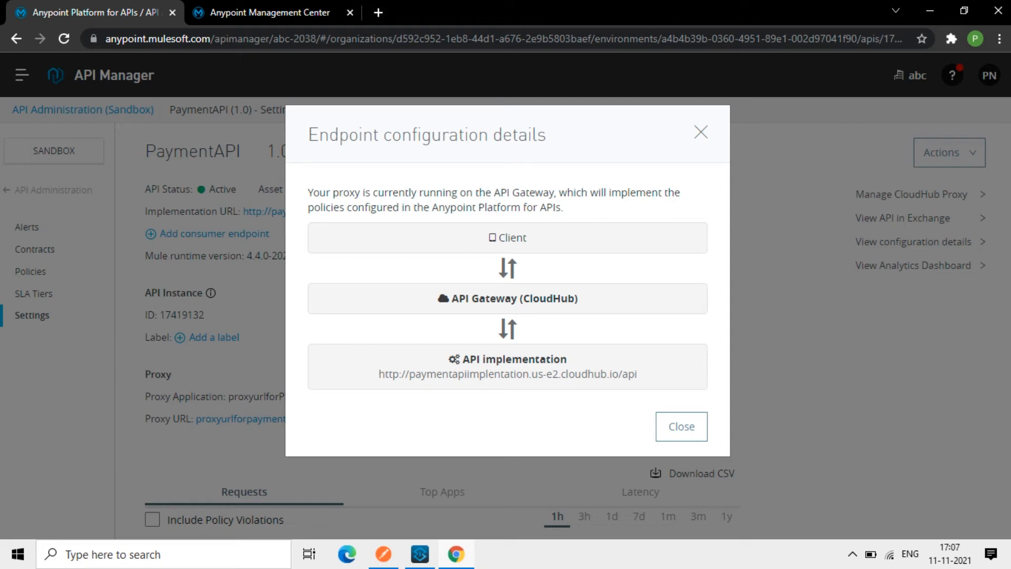
click(682, 426)
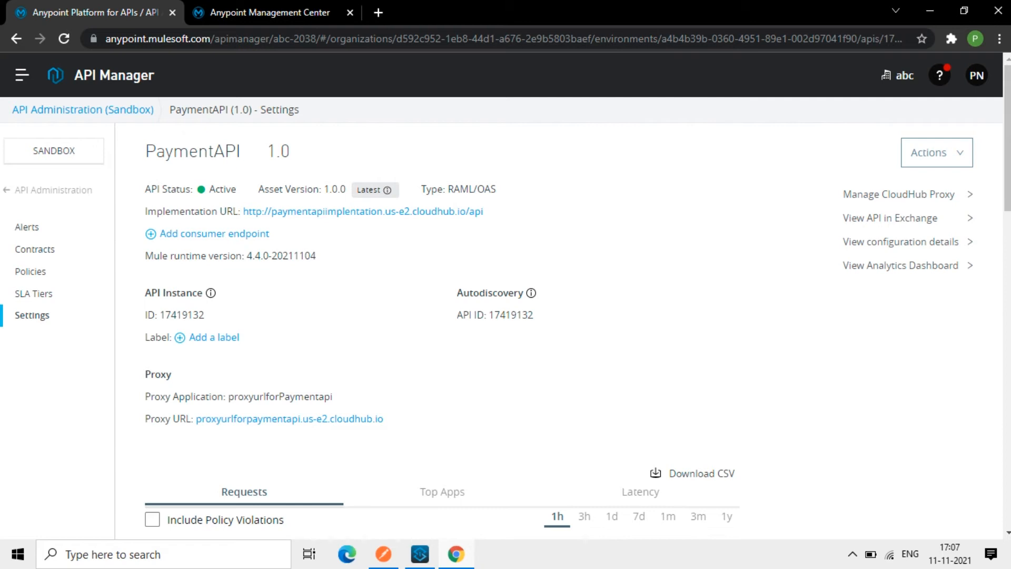
drag(383, 418, 196, 419)
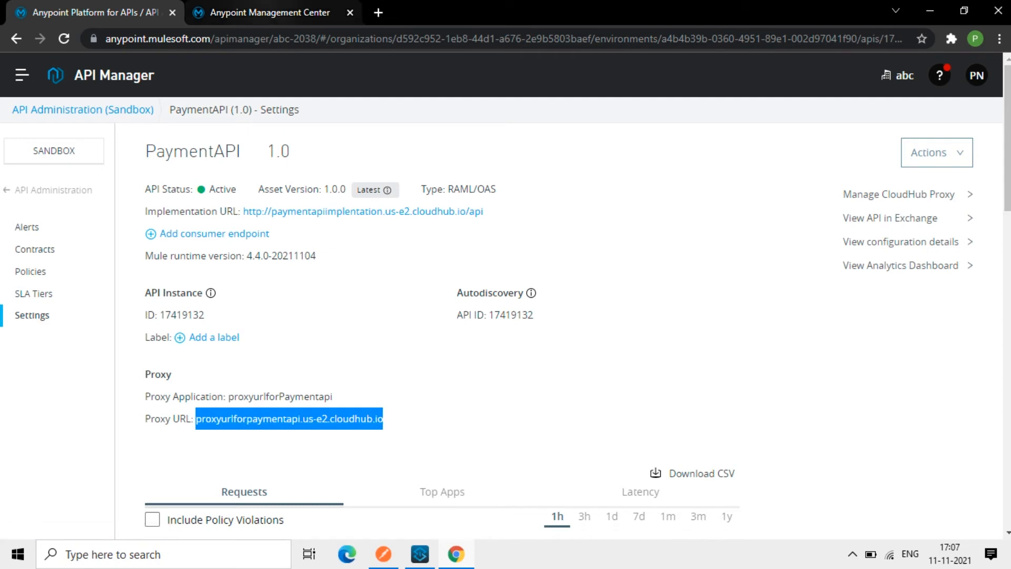
click(505, 379)
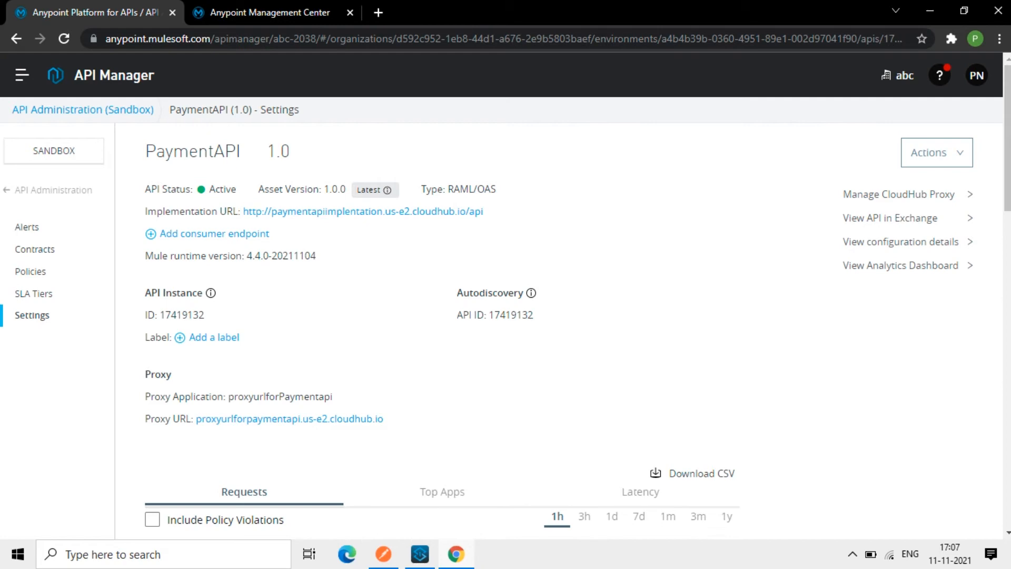
Step: Switch from Runtime Manager to Exchange and open the API instances page of the PaymentAPI asset
click(269, 12)
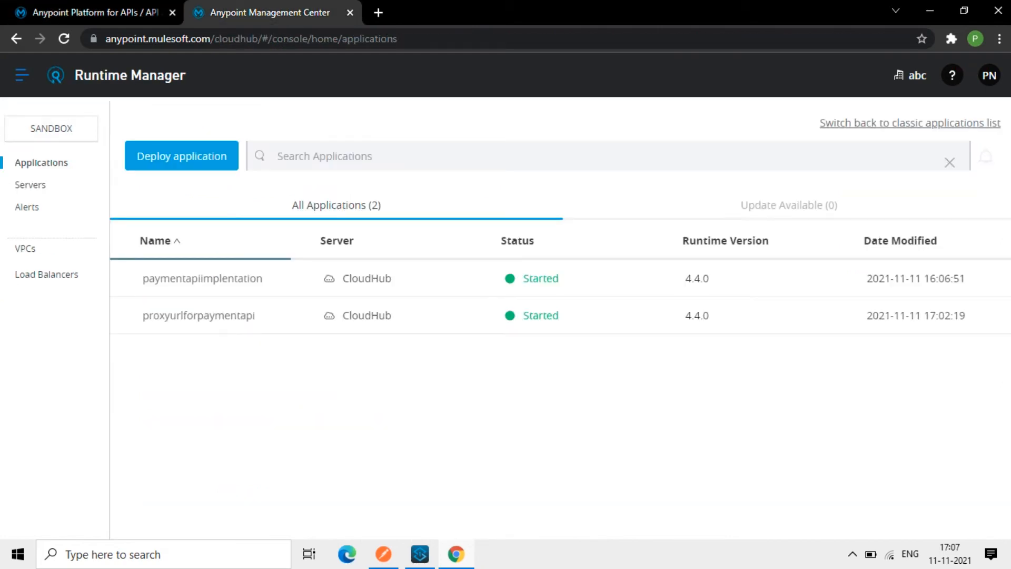
click(21, 75)
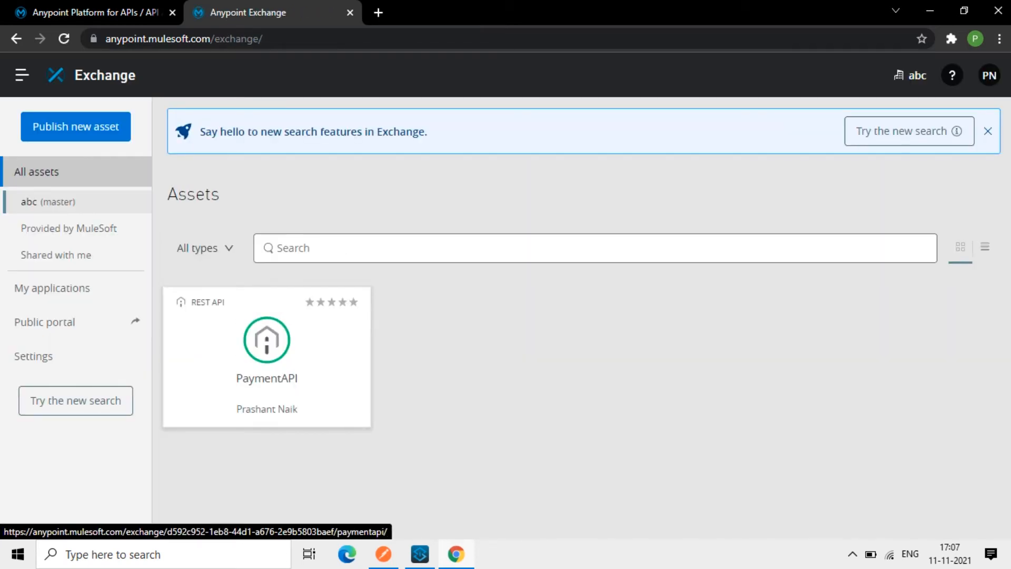
click(267, 358)
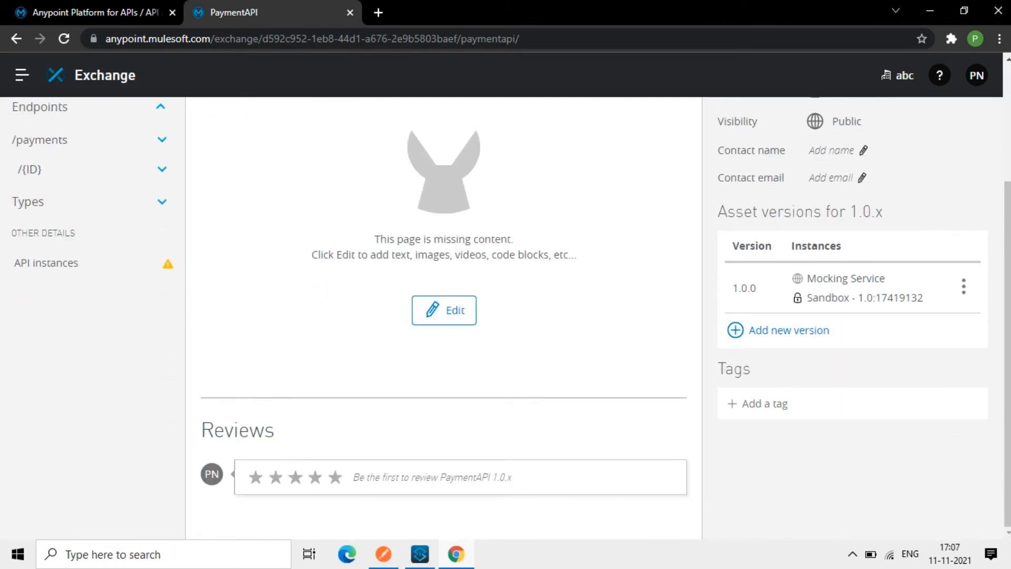
click(46, 426)
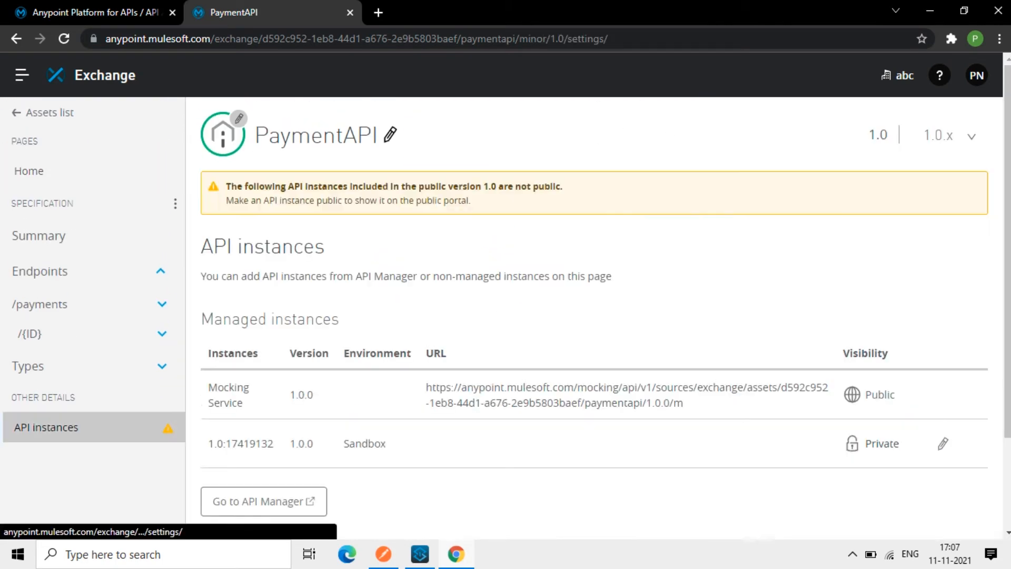
Step: Examine the managed Sandbox instance's ID, environment and URL in PaymentAPI's instance list
scroll(594, 326, down, 3)
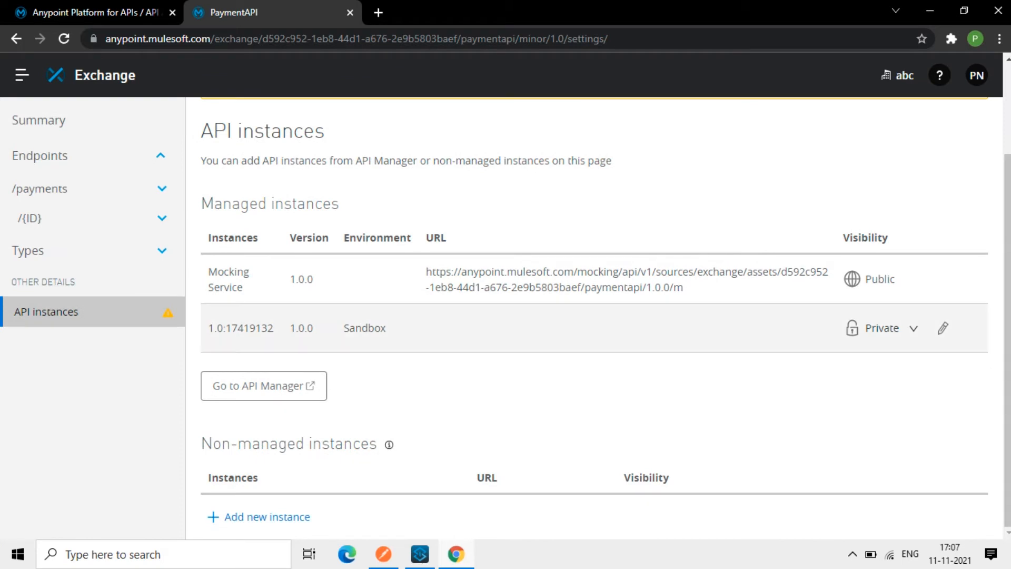
drag(207, 328, 274, 328)
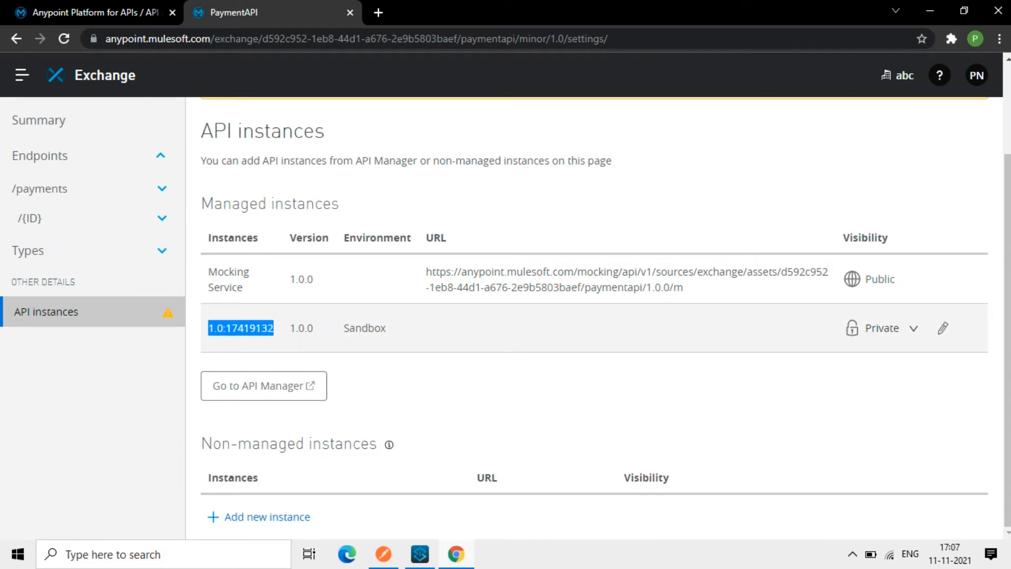
click(274, 330)
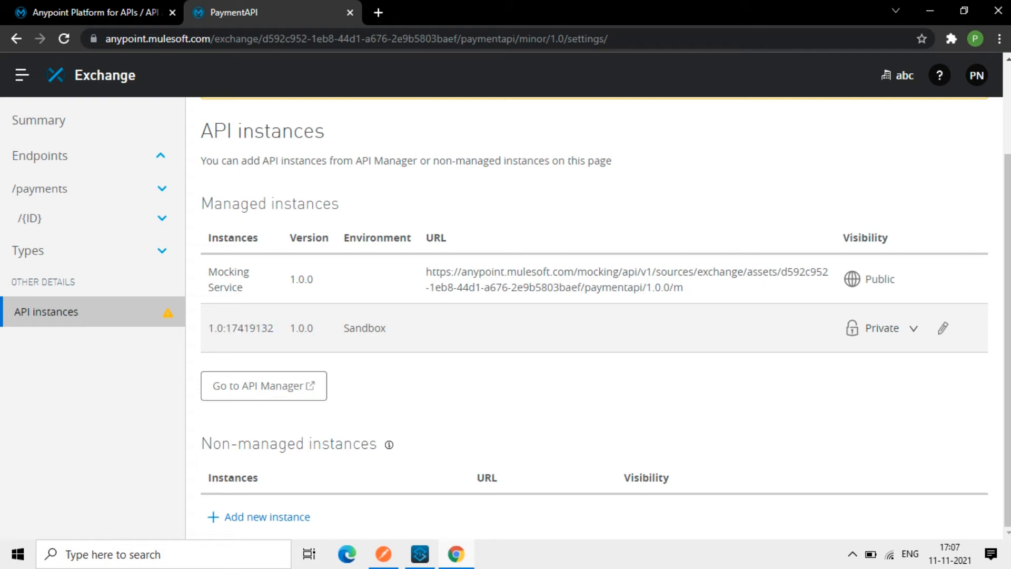
drag(344, 328, 386, 328)
click(387, 328)
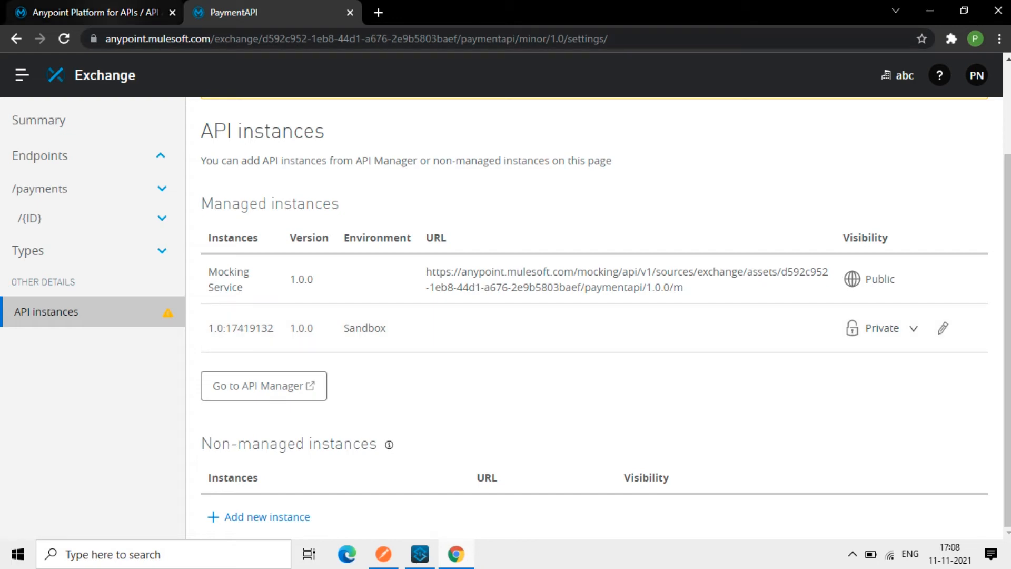
Step: Return to API Manager and copy PaymentAPI's proxy URL from its settings page
click(94, 13)
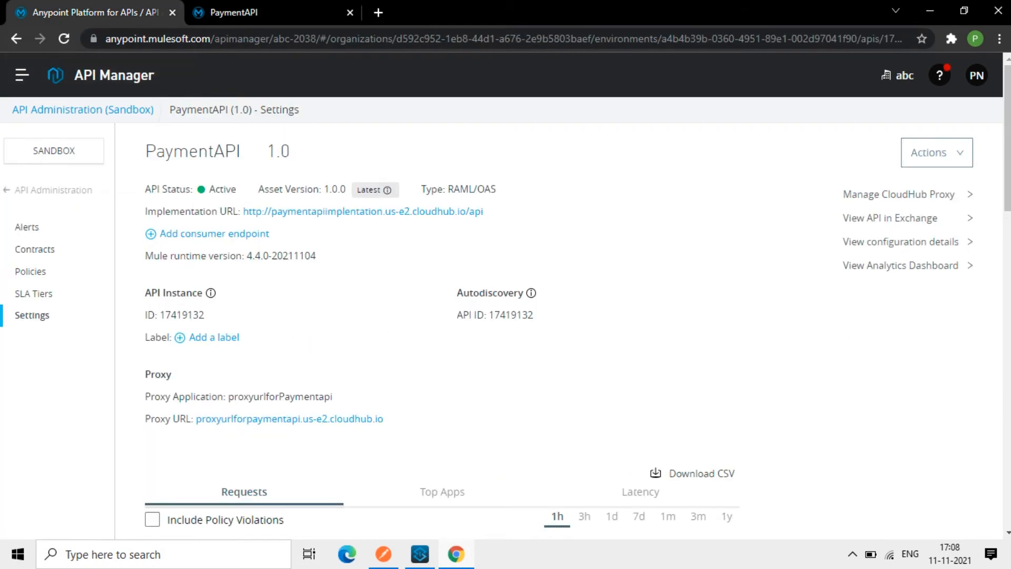
drag(383, 418, 195, 418)
key(ctrl+c)
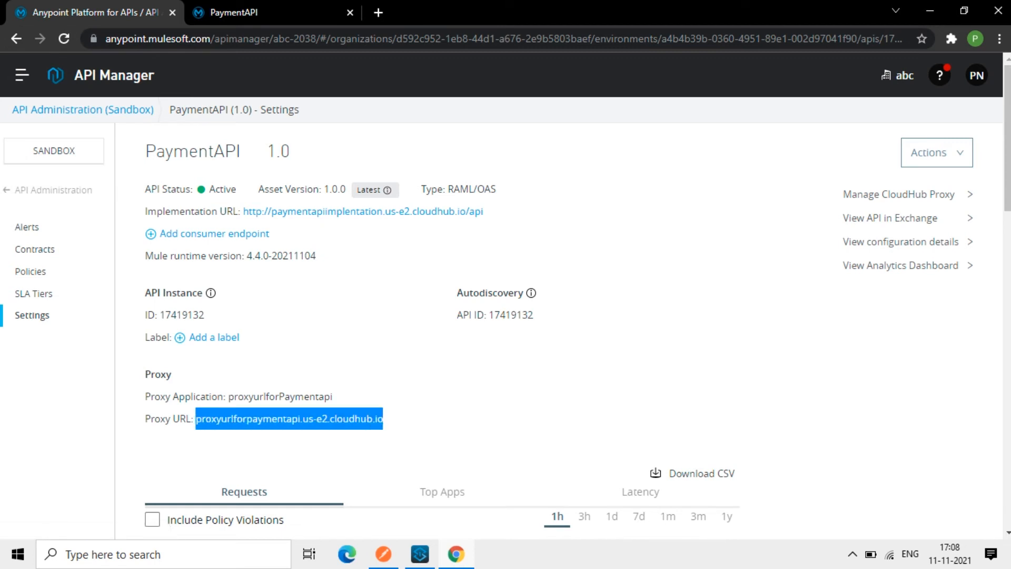
click(416, 395)
click(214, 234)
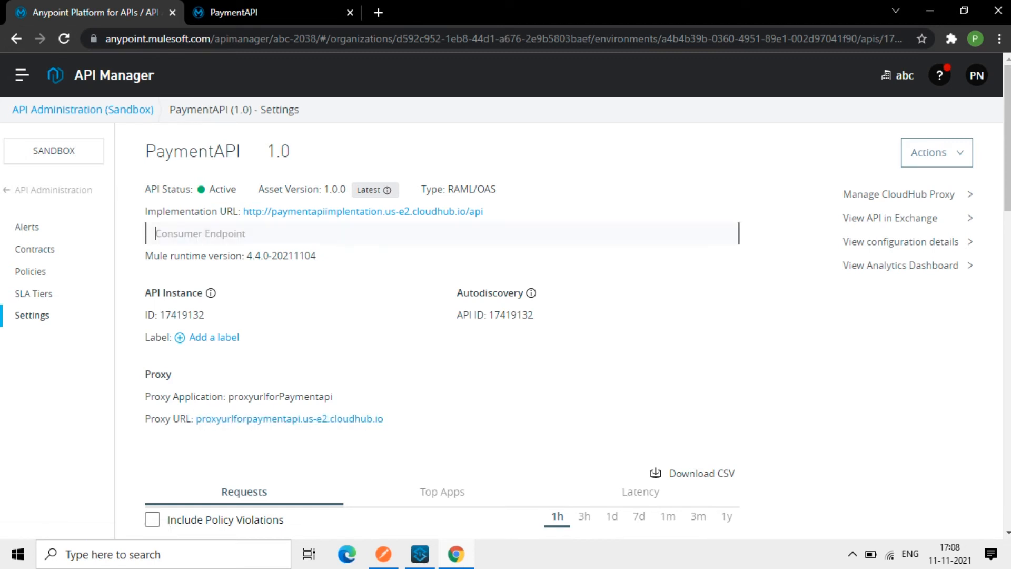
key(ctrl+v)
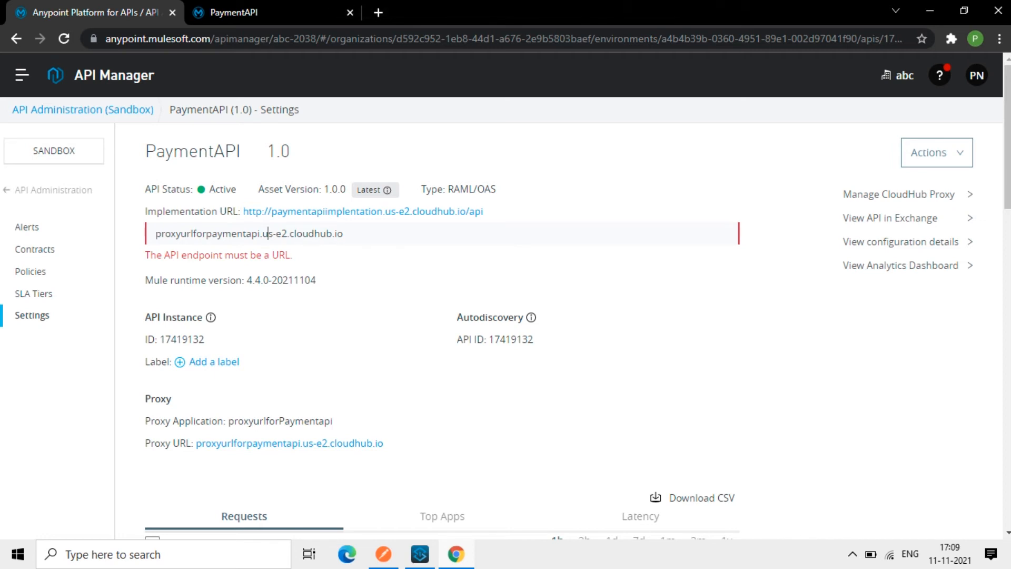
text(http)
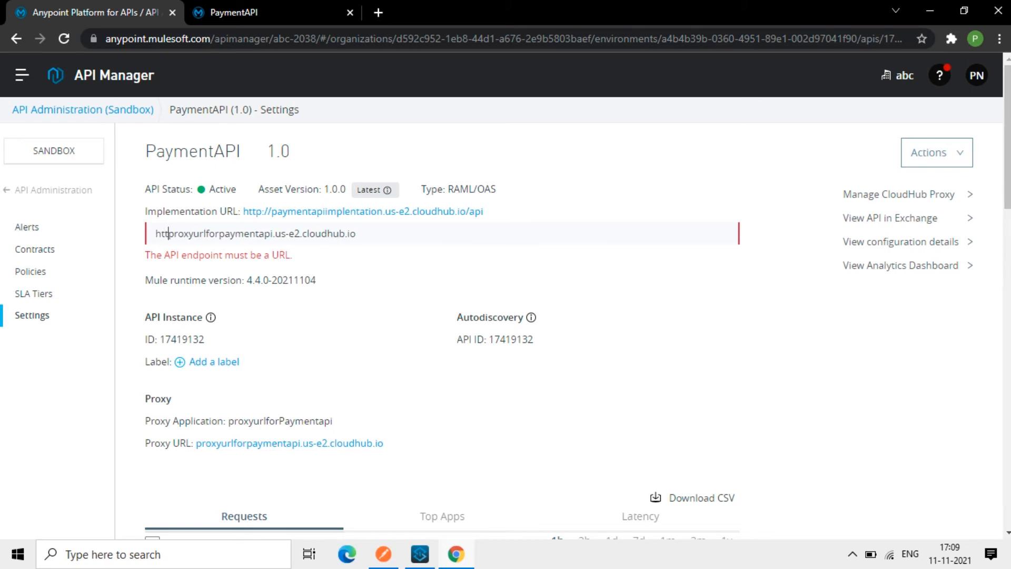
text(://)
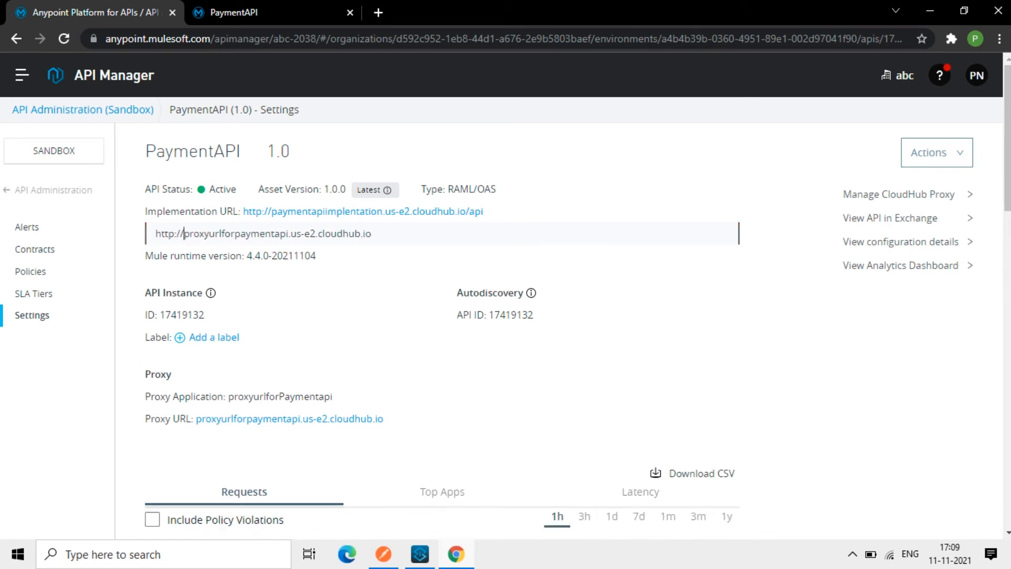
click(375, 233)
text(/)
drag(374, 234, 155, 233)
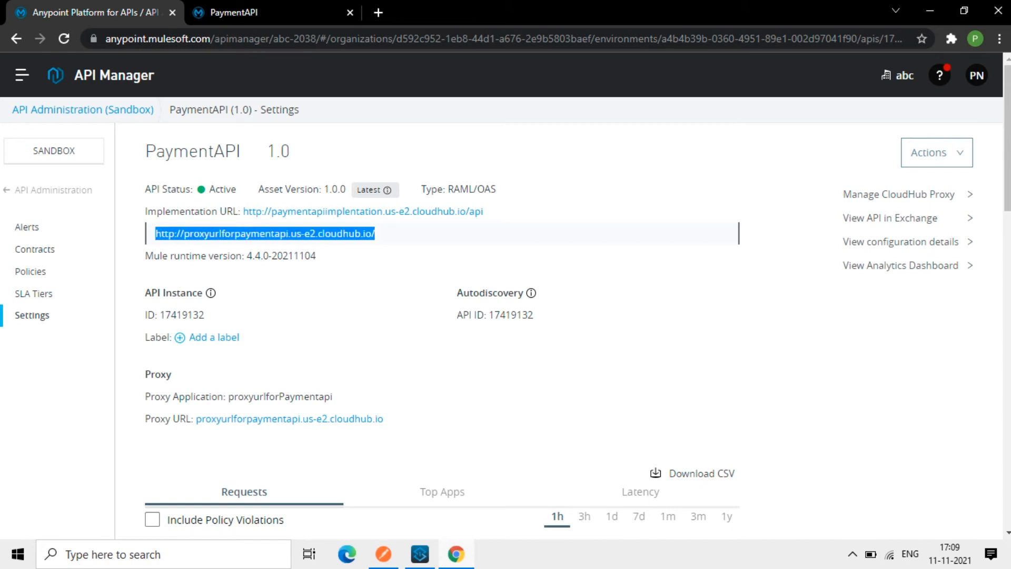
scroll(443, 337, down, 2)
scroll(442, 337, up, 2)
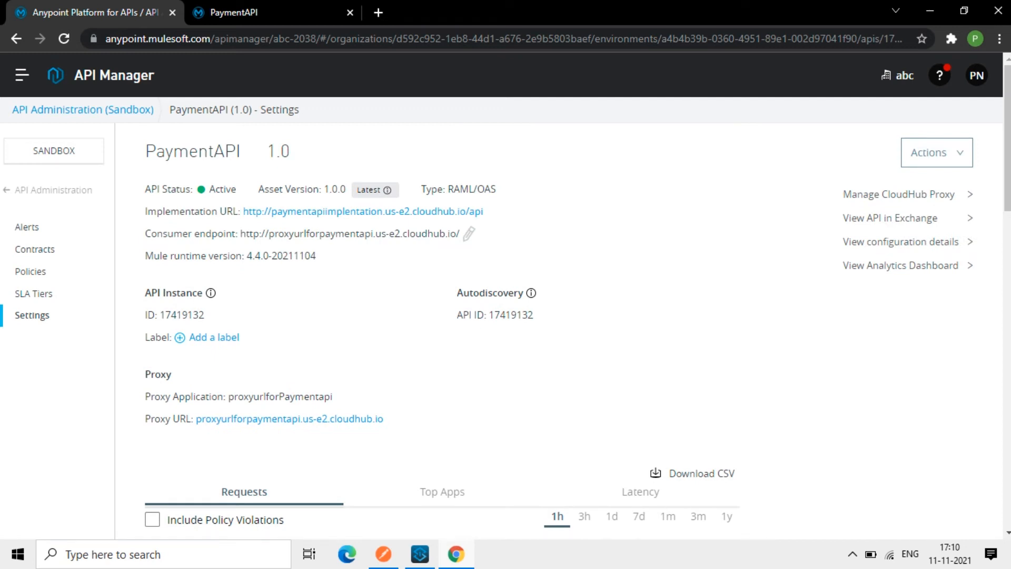
Step: Reload PaymentAPI's instances page in Exchange, check the Sandbox instance's URL, and compare its ID with the API instance ID in API Manager
click(263, 13)
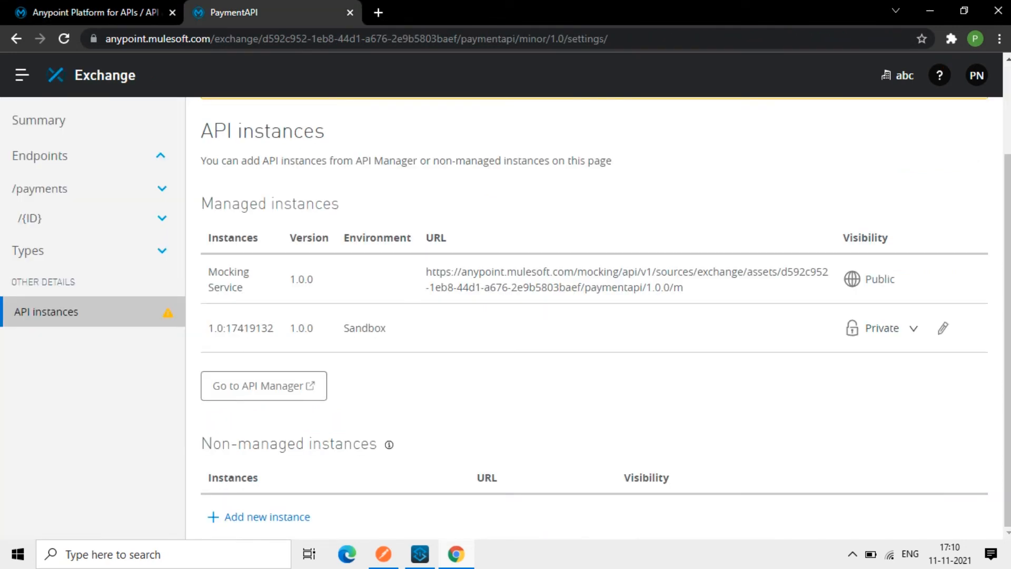
click(63, 38)
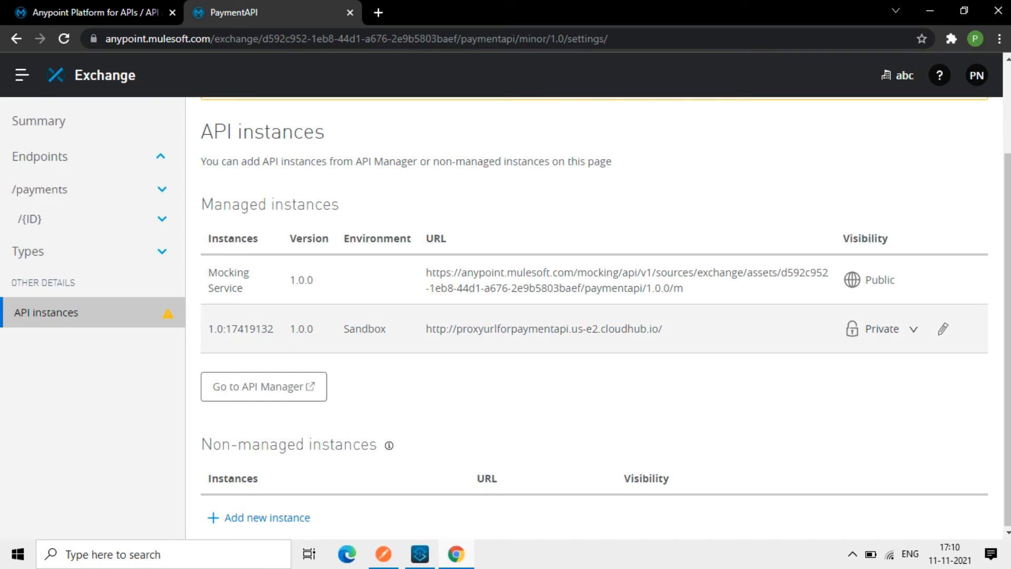
drag(426, 328, 661, 328)
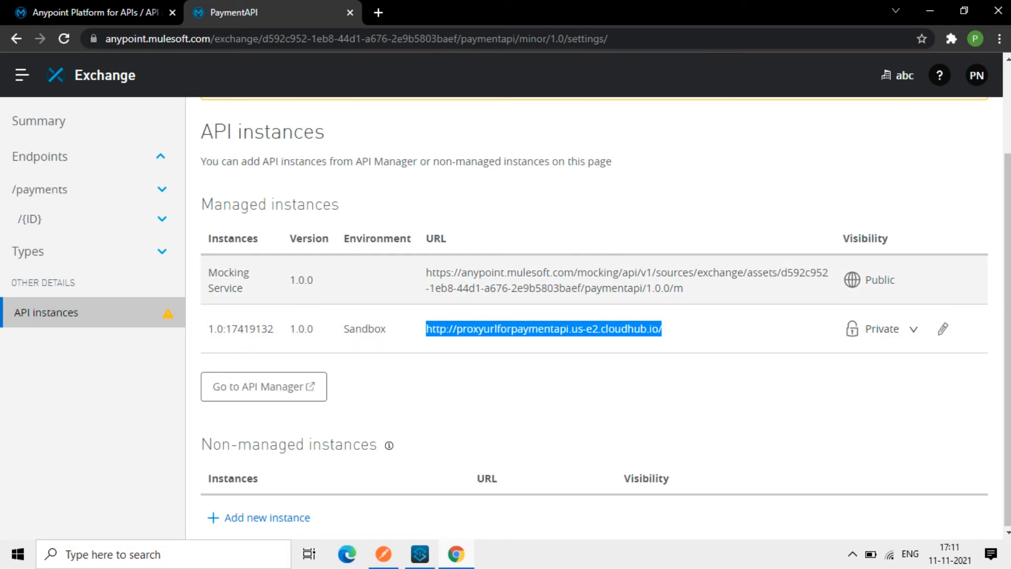
drag(208, 329, 273, 329)
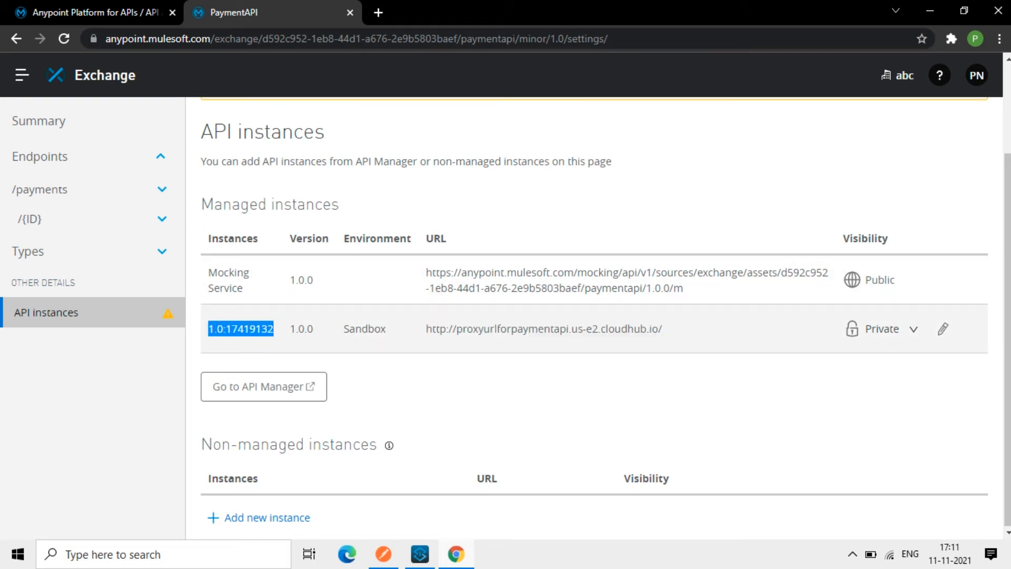
click(273, 330)
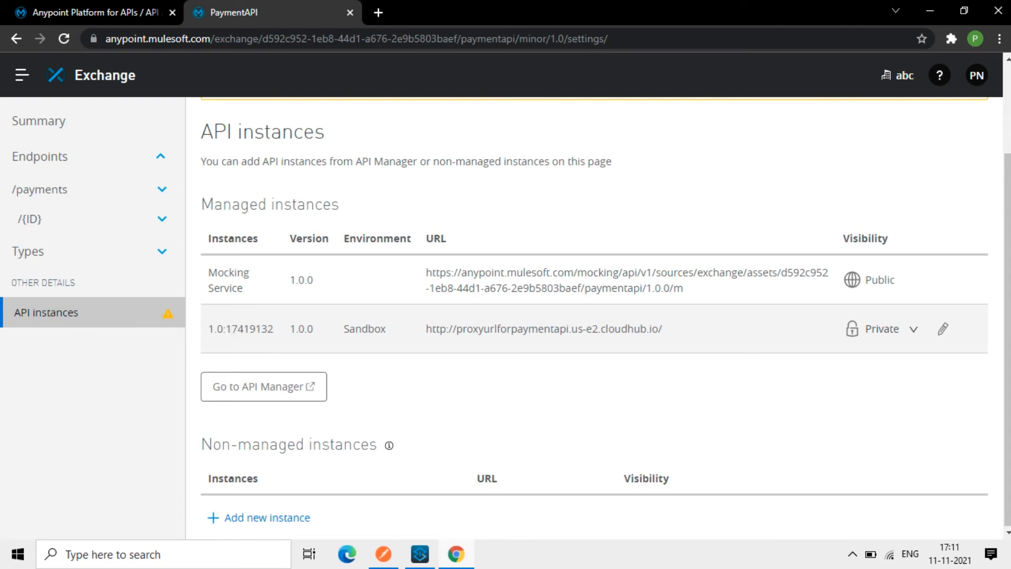
drag(208, 329, 274, 328)
click(95, 12)
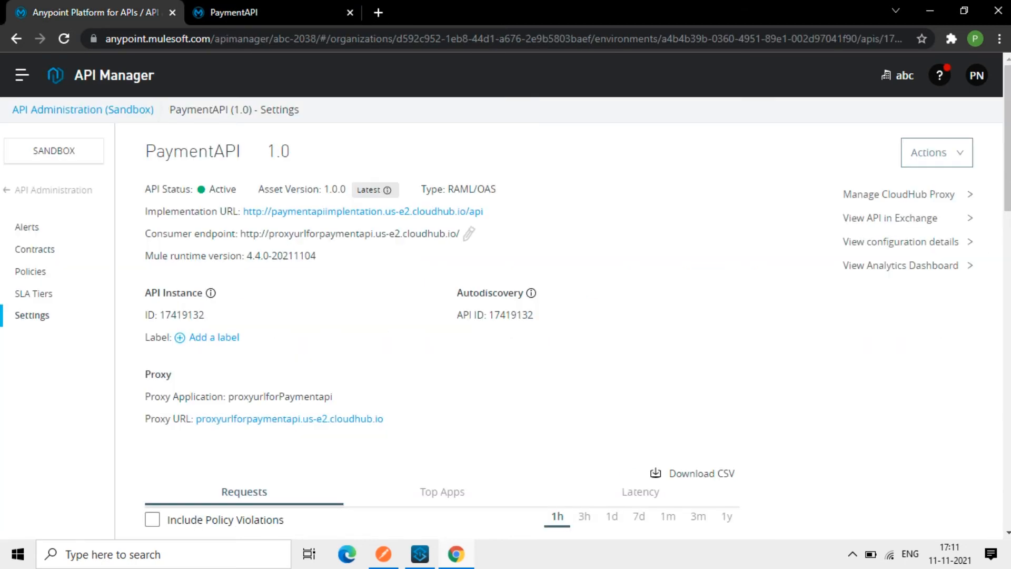
drag(160, 315, 204, 315)
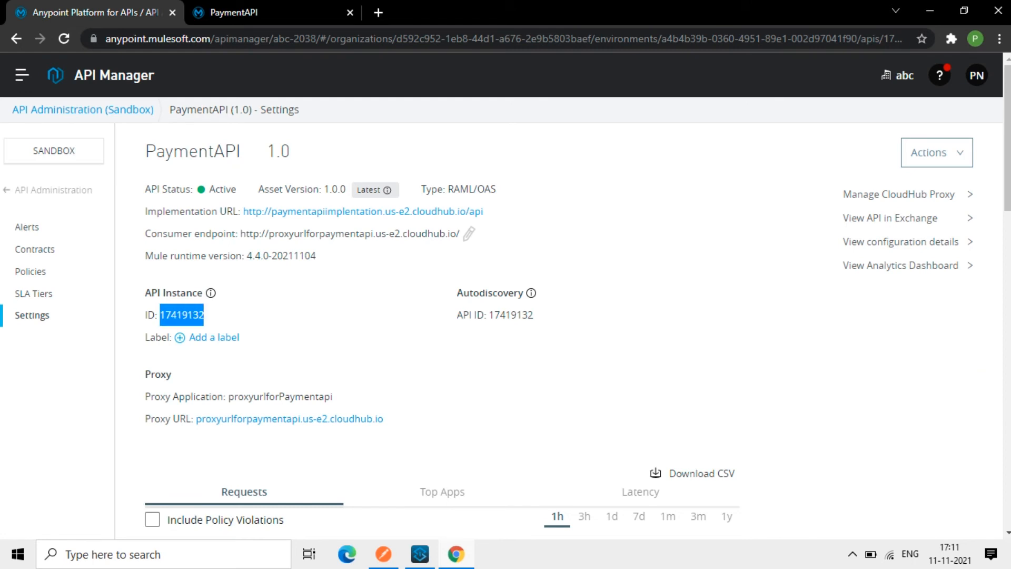
Step: Label the PaymentAPI instance policy1
click(214, 337)
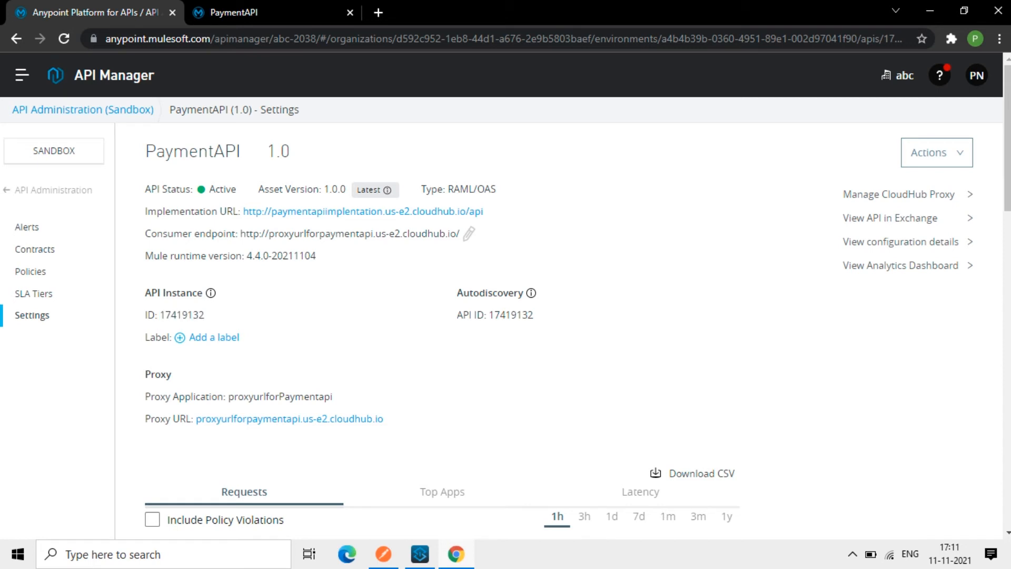
text(policy)
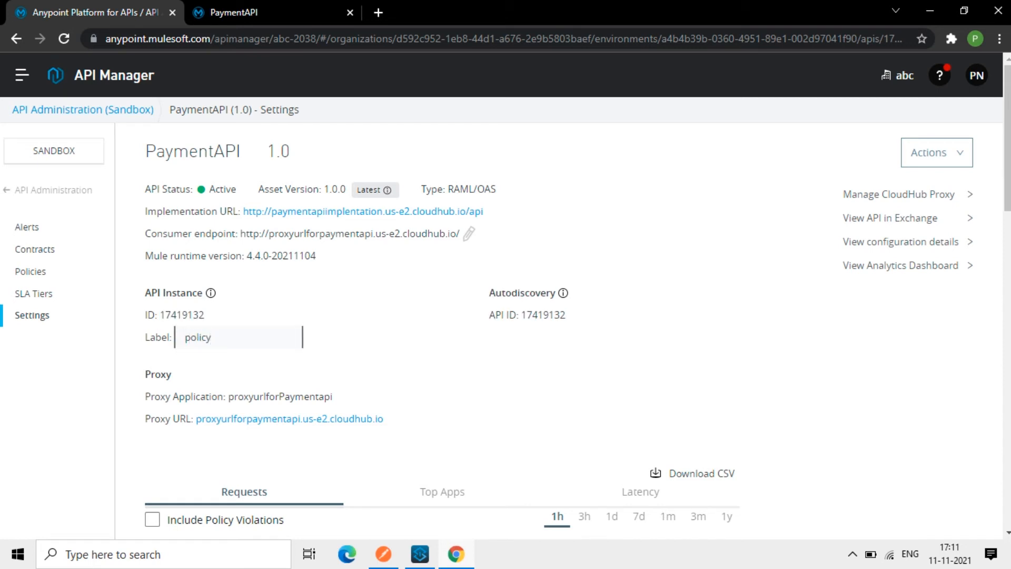
text(1)
key(Return)
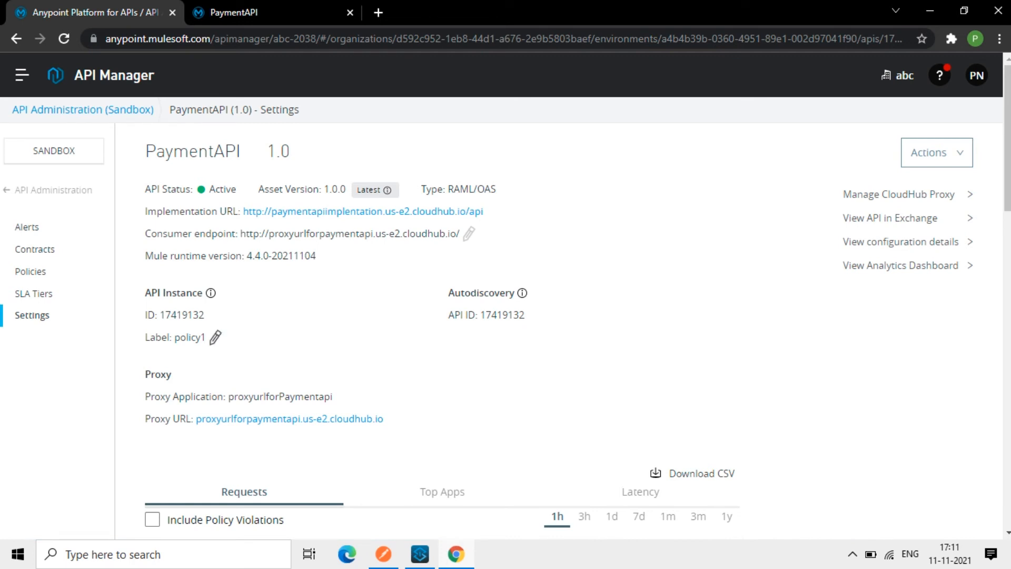
Step: Set the API instance's label to instance1
click(215, 337)
key(shift+Home)
text(instance)
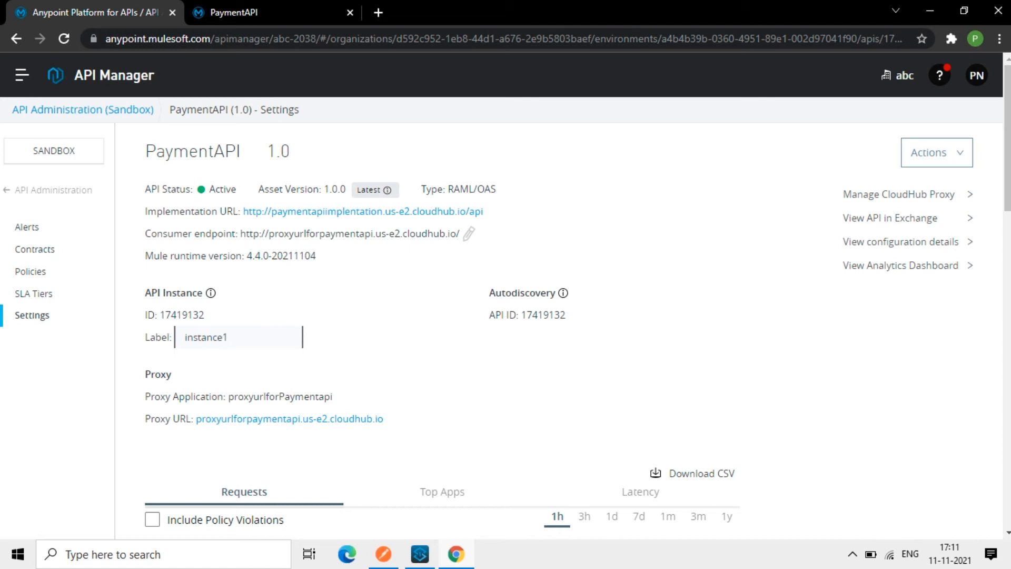
key(Return)
Step: Switch to Exchange, reload PaymentAPI's instances page and check the Sandbox instance's name
key(ctrl+Tab)
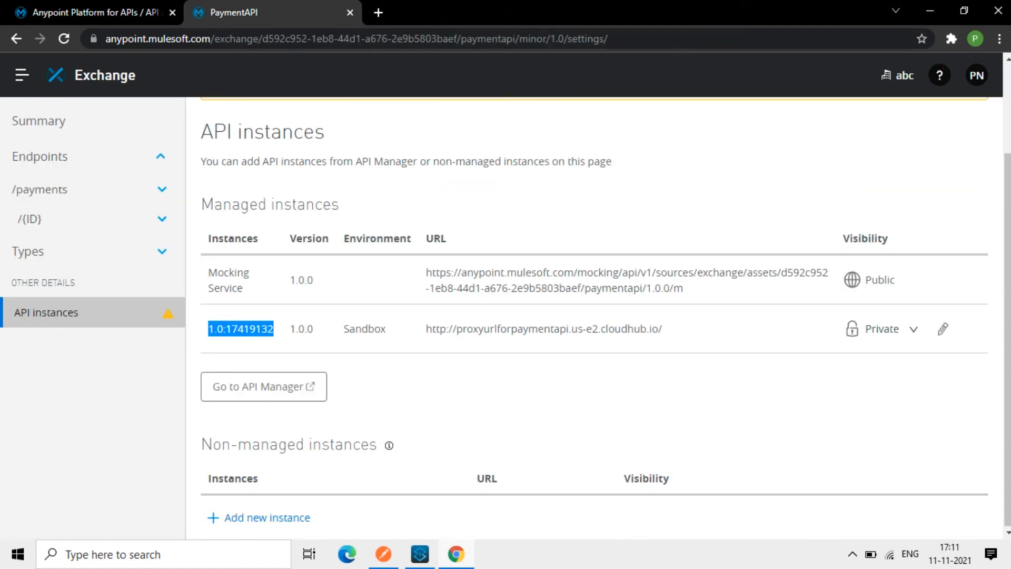
click(277, 329)
drag(274, 330, 208, 329)
click(64, 39)
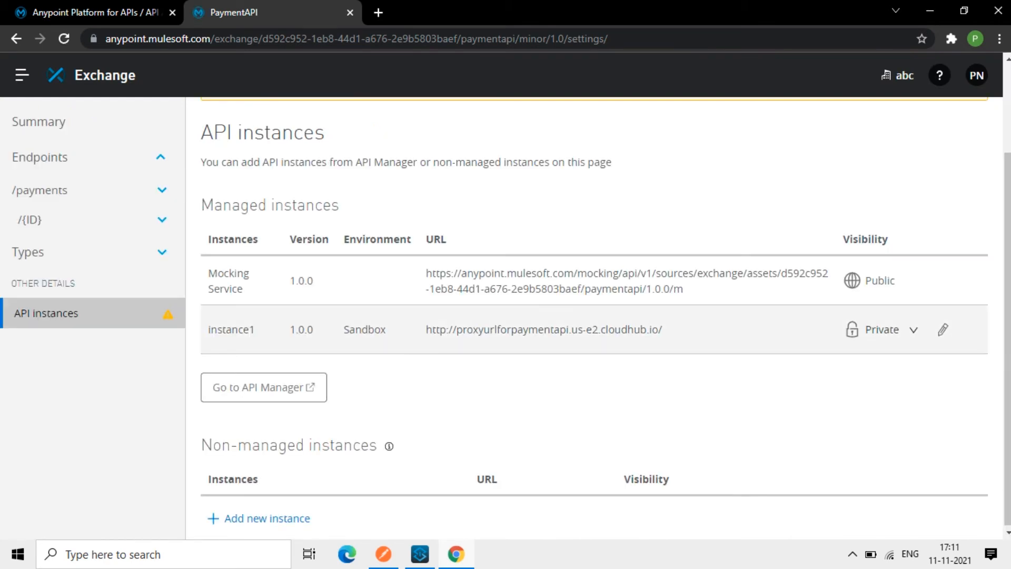
mouse_move(256, 330)
mouse_down()
mouse_move(208, 329)
mouse_move(256, 329)
mouse_up()
click(217, 331)
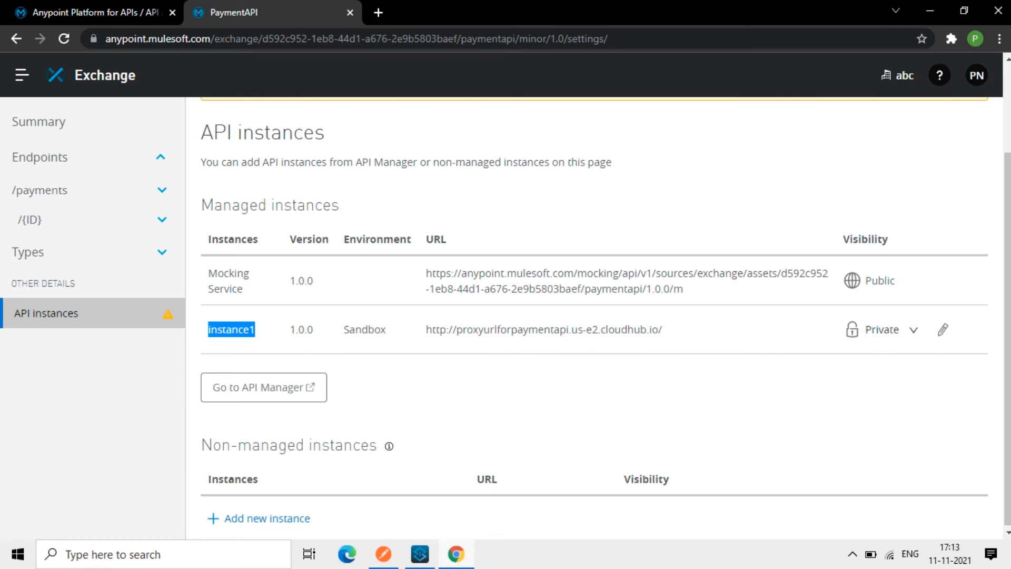
Step: Open PaymentAPI's specification summary and examine the asset version with its Mocking Service and Sandbox instances
click(39, 122)
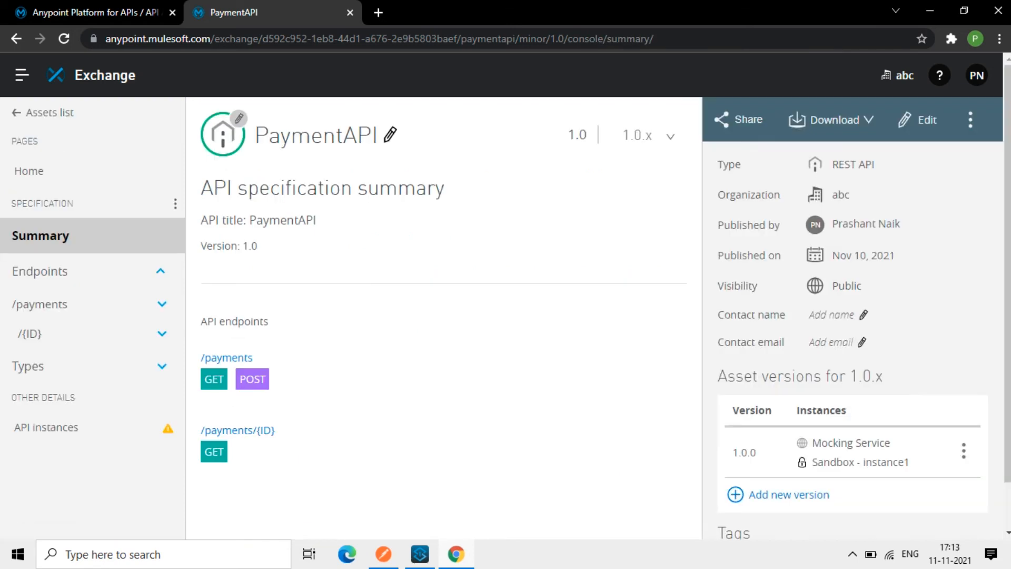
scroll(505, 316, down, 1)
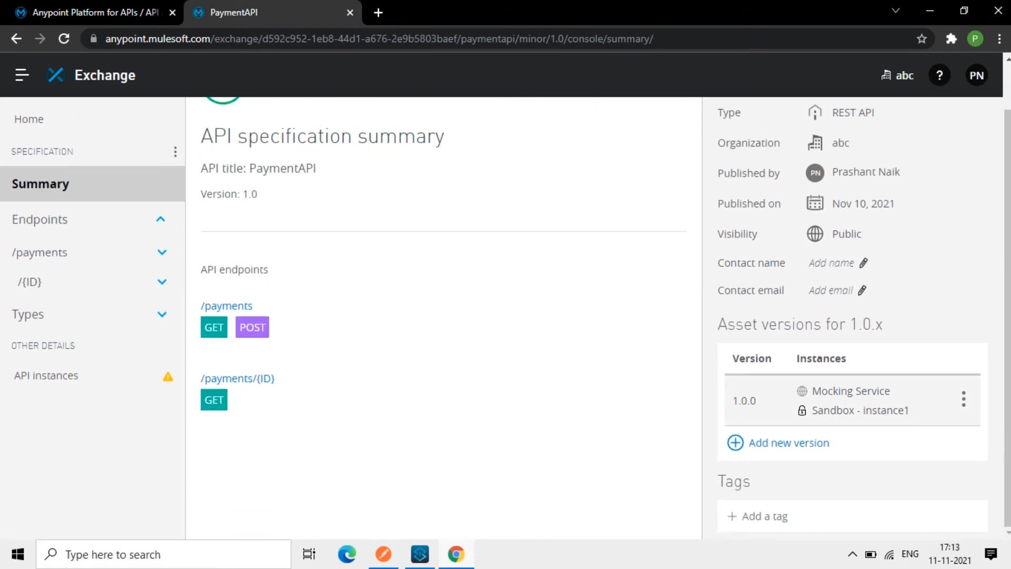
double_click(744, 401)
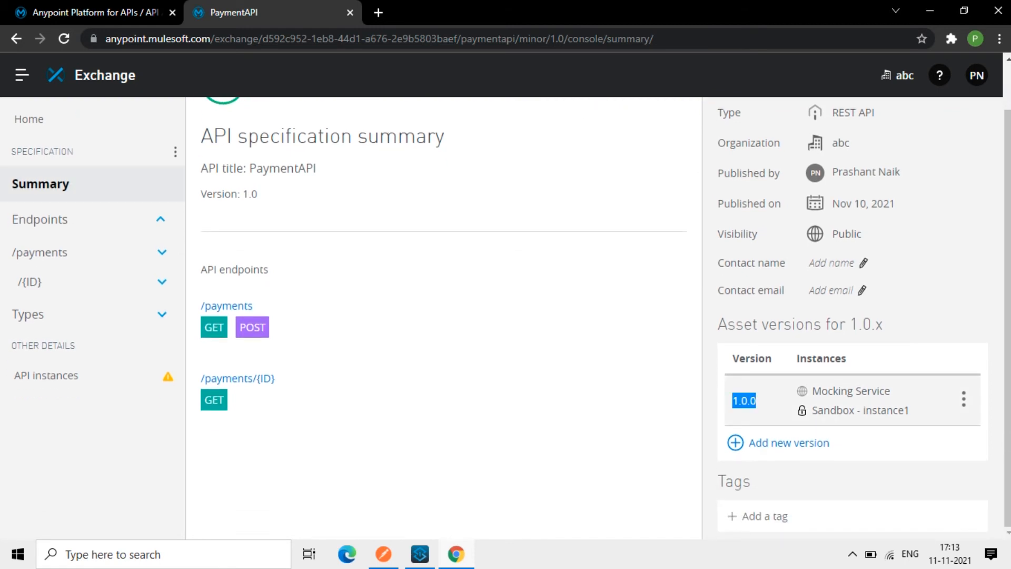
double_click(872, 391)
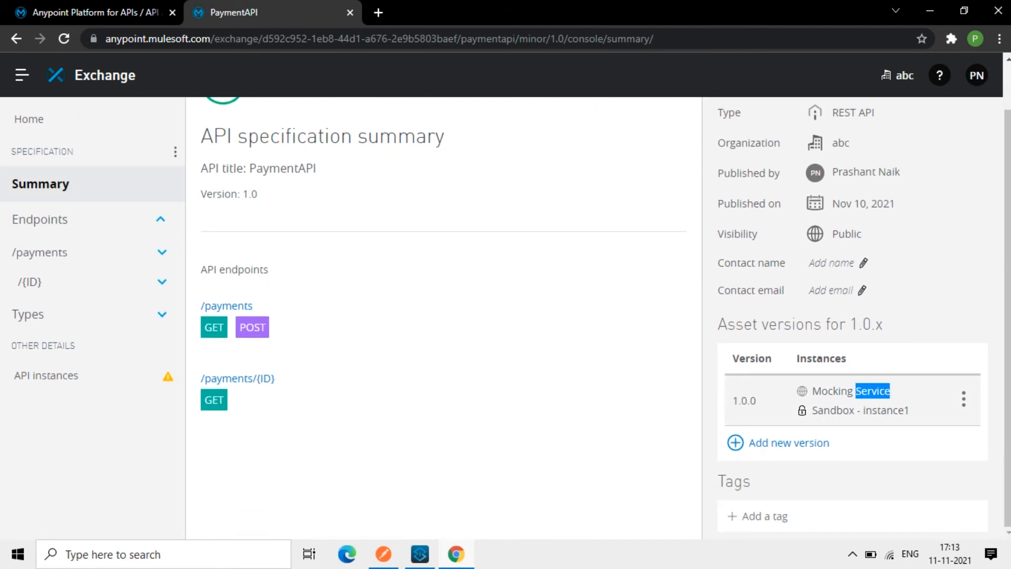
double_click(832, 410)
drag(860, 410, 909, 410)
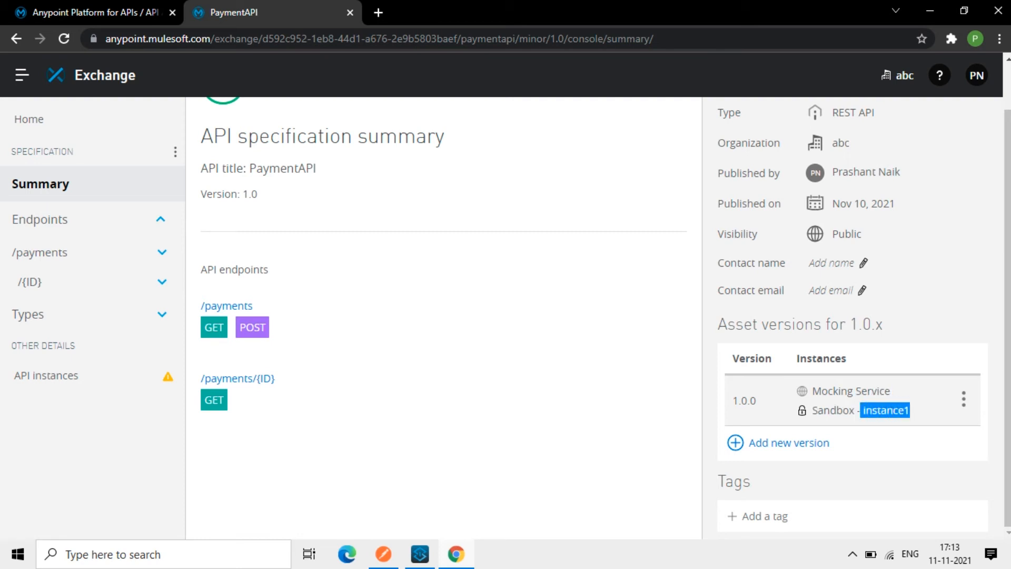
double_click(872, 391)
scroll(872, 391, up, 1)
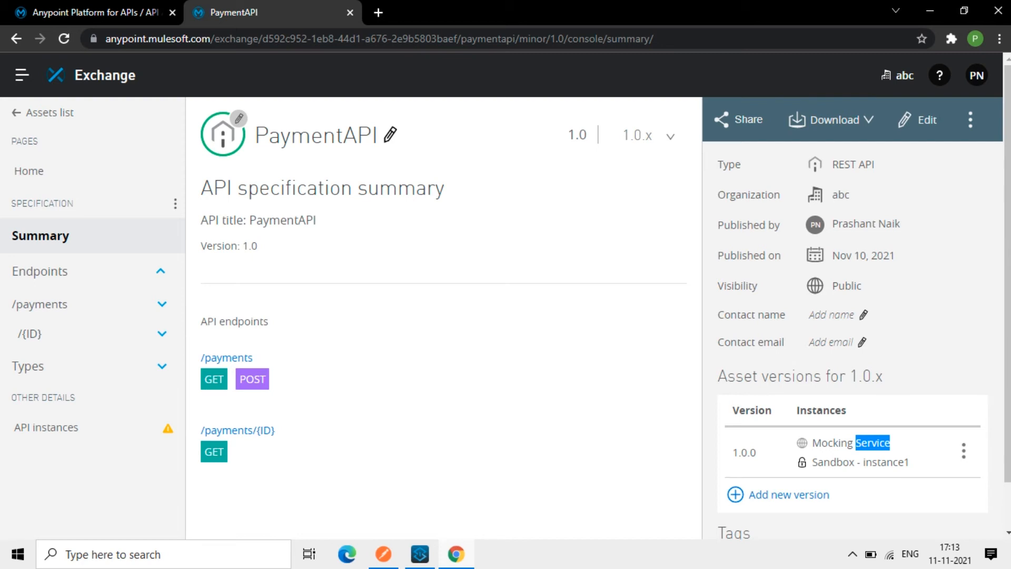
click(872, 442)
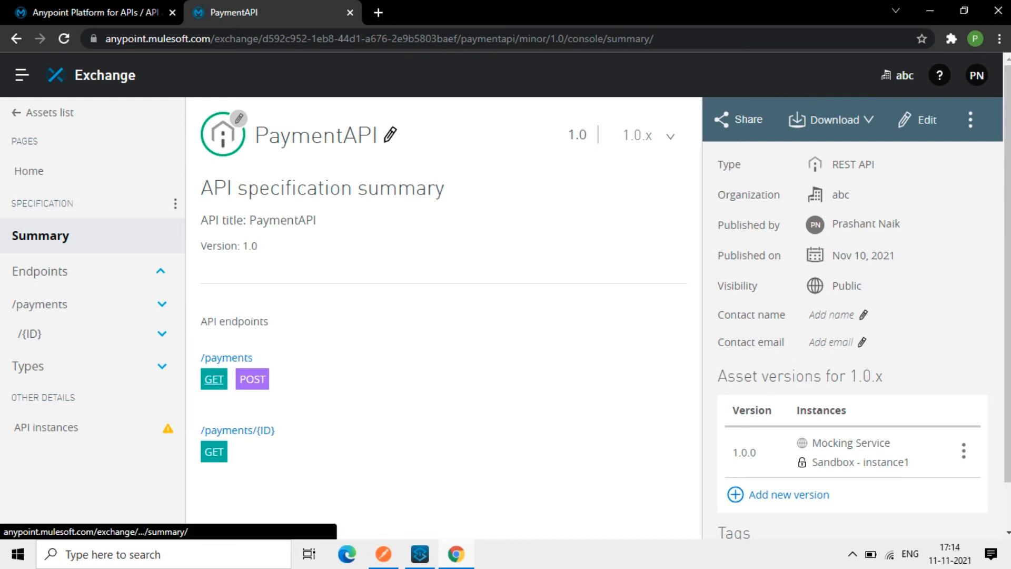
Step: Open the GET method of /payments and examine its server choices, the Mocking Service request URL and the query parameters
click(214, 379)
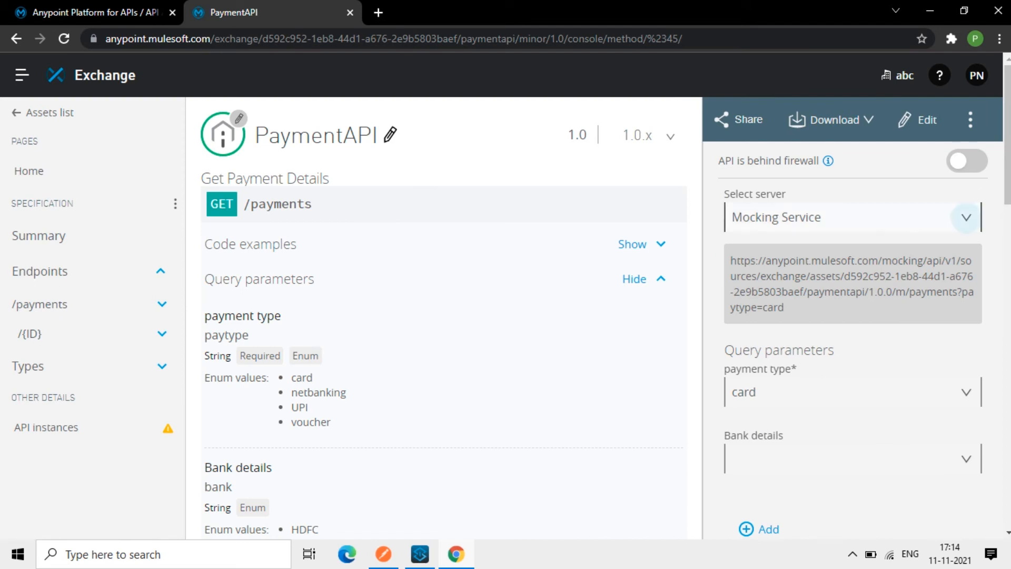
click(966, 217)
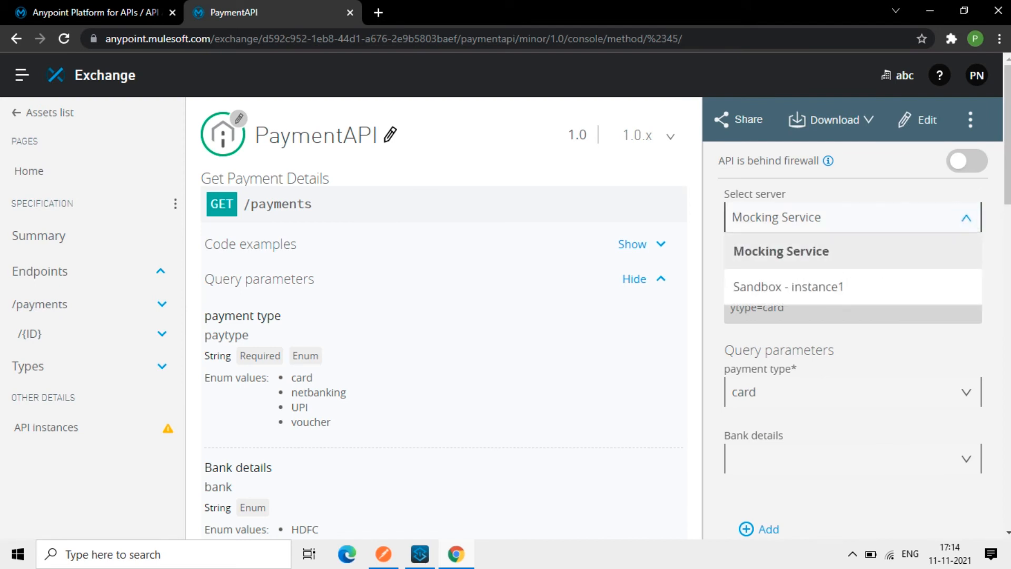
key(Escape)
drag(730, 260, 783, 308)
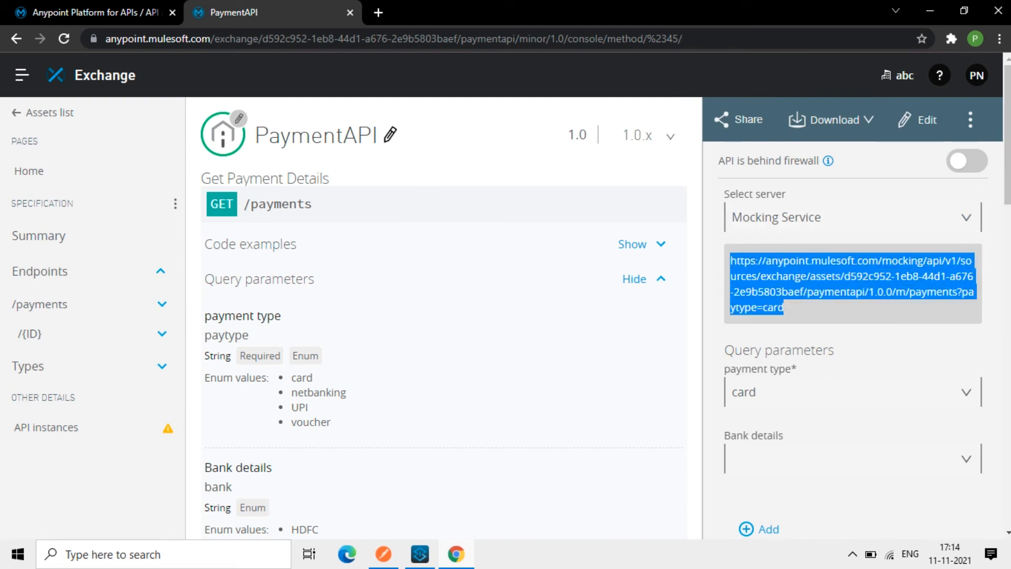
drag(868, 291, 892, 292)
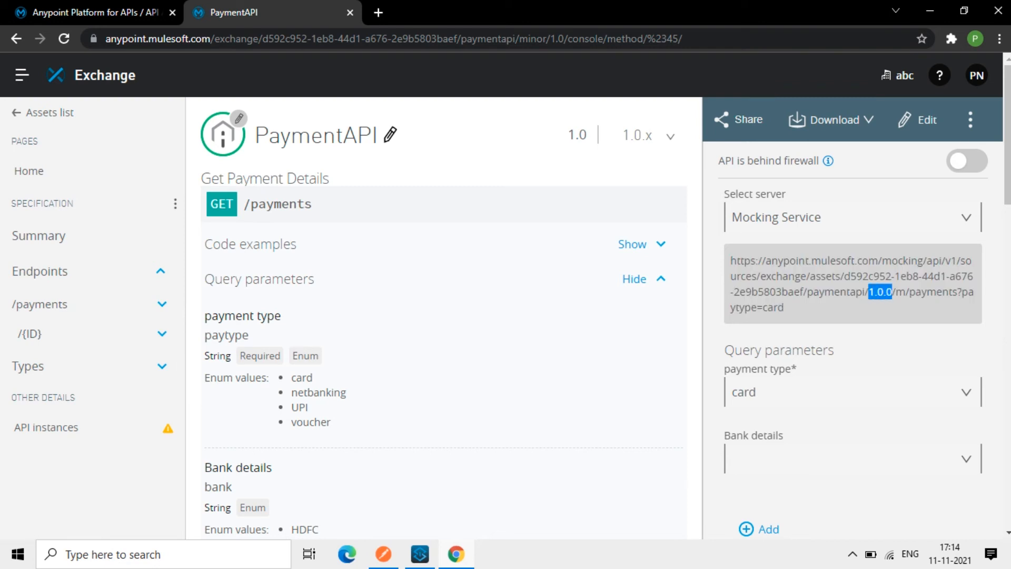
click(892, 291)
scroll(579, 316, down, 3)
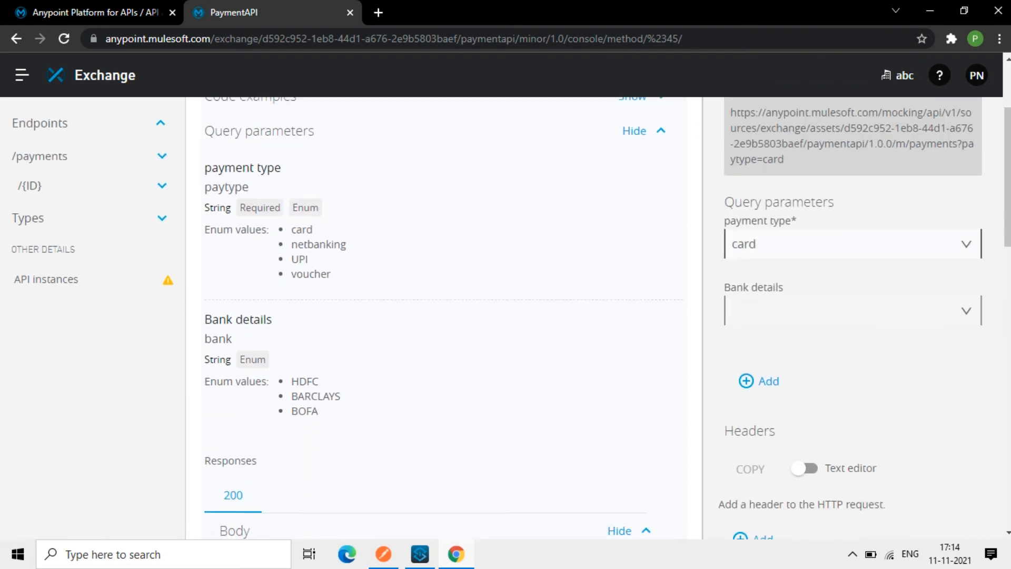
scroll(442, 315, down, 4)
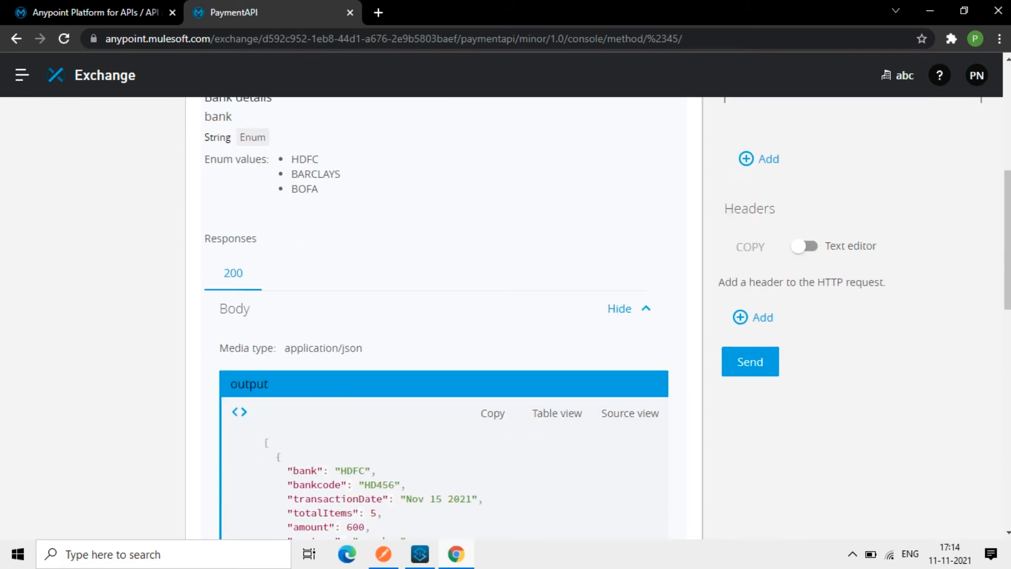
Step: Send the GET /payments request with payment type card to the Mocking Service and review the response
click(750, 361)
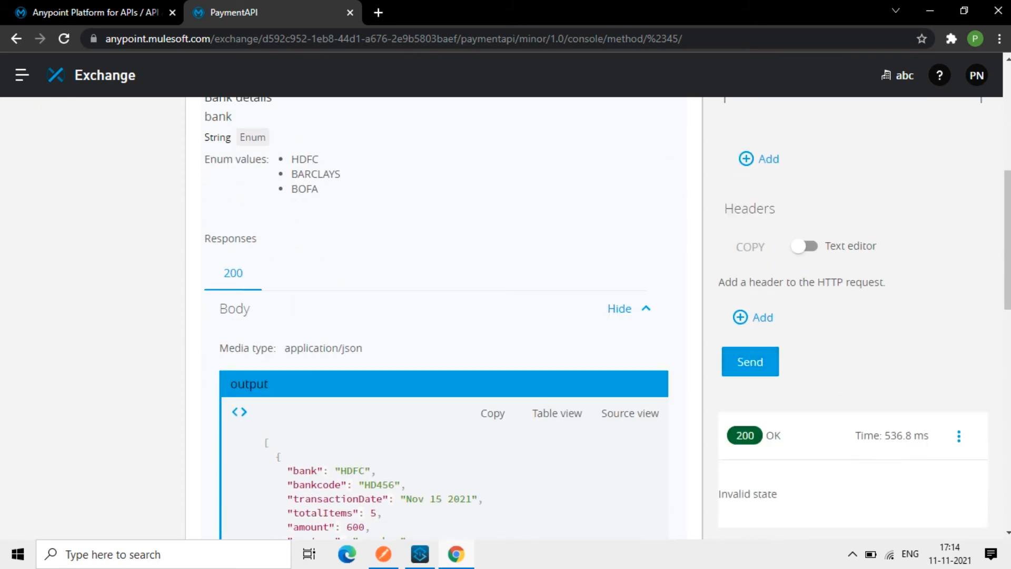
scroll(442, 316, down, 5)
scroll(442, 316, up, 15)
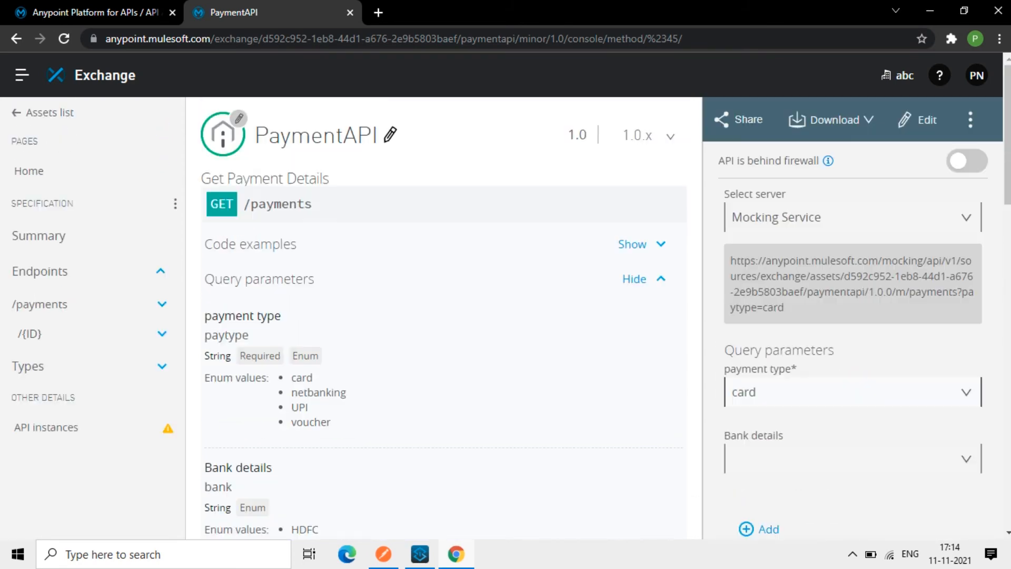
Step: Select Sandbox - instance1 as the server, send the GET /payments request with payment type card and review the response
click(853, 217)
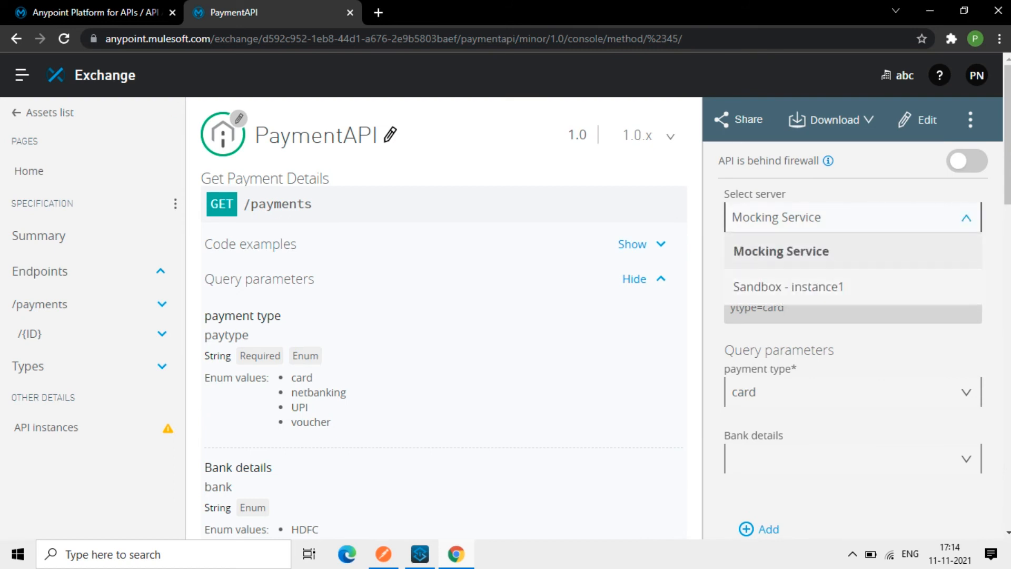
click(788, 287)
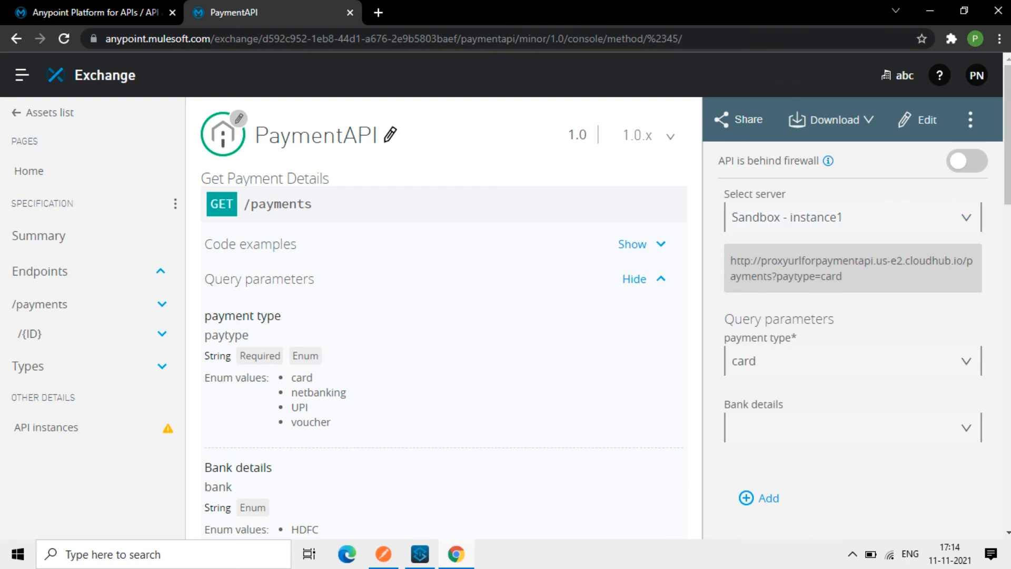
drag(759, 260, 974, 260)
drag(776, 275, 842, 276)
scroll(852, 315, down, 6)
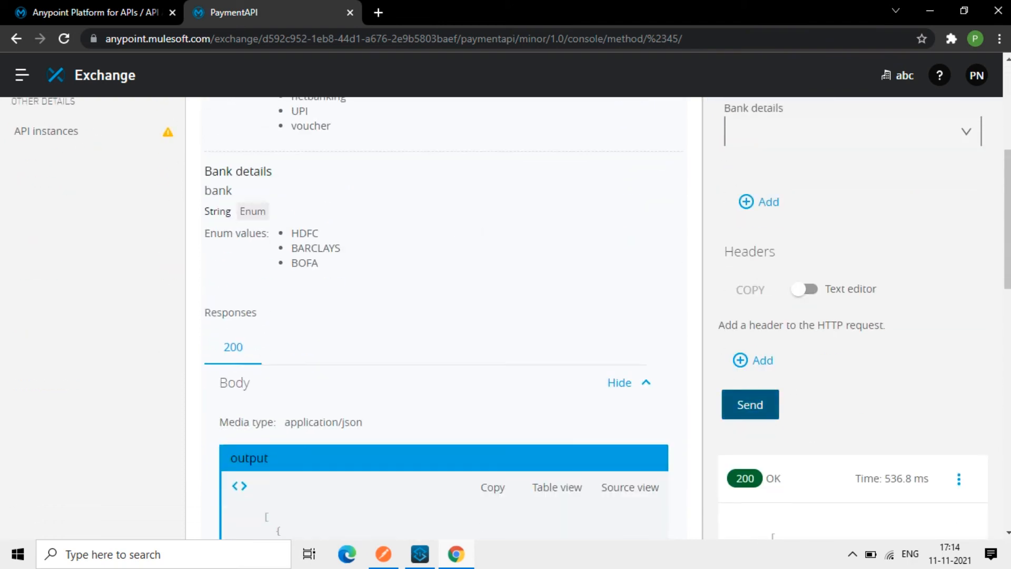
click(750, 404)
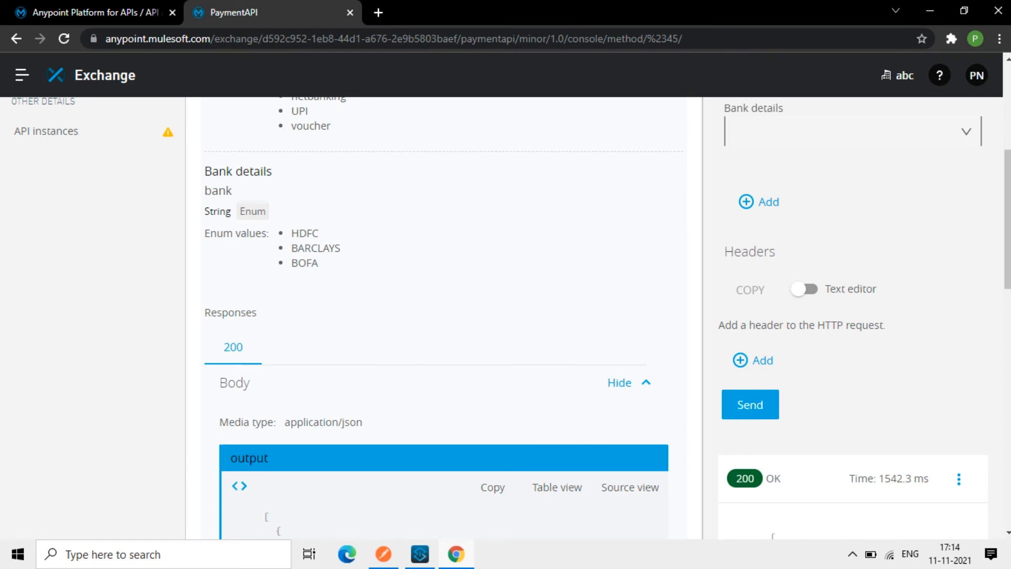
scroll(853, 315, down, 7)
scroll(852, 315, up, 13)
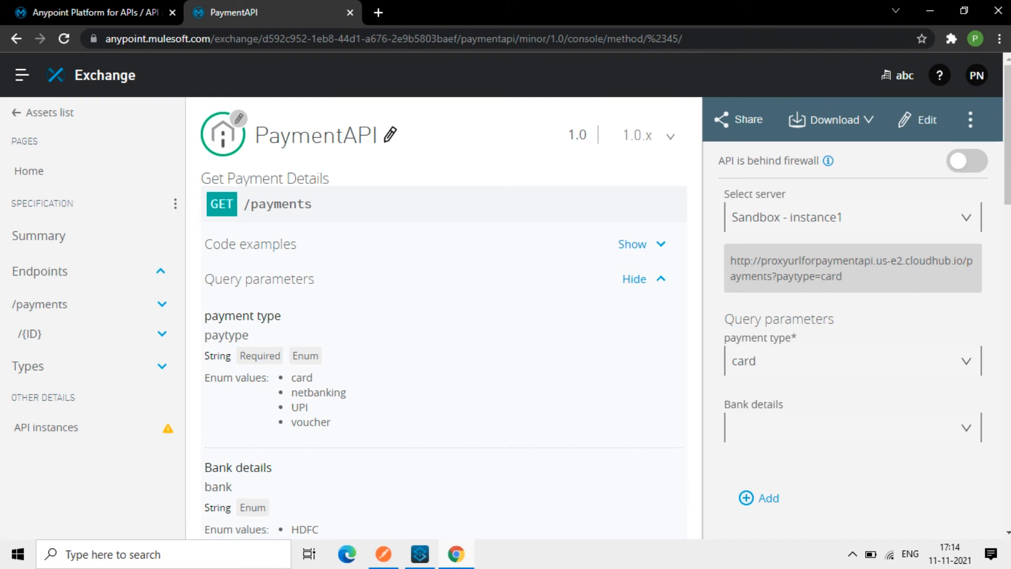
Step: Examine the request URL used for the Sandbox - instance1 server
drag(842, 276, 730, 260)
click(842, 217)
click(779, 286)
drag(842, 276, 730, 260)
mouse_move(730, 260)
mouse_down()
mouse_move(842, 276)
mouse_move(730, 260)
mouse_move(842, 276)
mouse_move(771, 276)
mouse_move(731, 260)
mouse_up()
click(731, 261)
click(842, 276)
click(730, 260)
drag(842, 276, 730, 260)
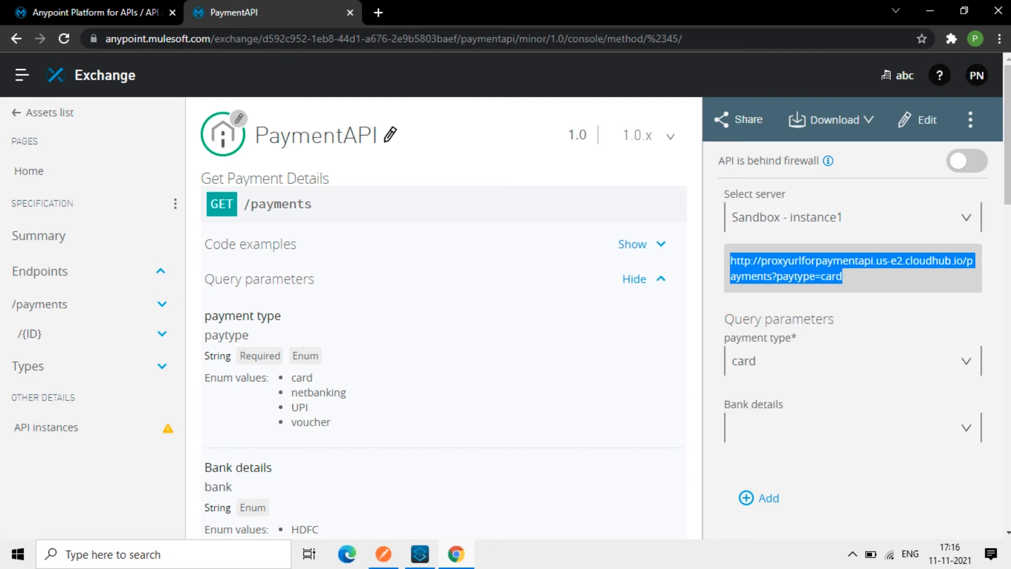
Step: Return to the assets list, open the public developer portal and show the GET method of PaymentAPI's /payments
click(43, 112)
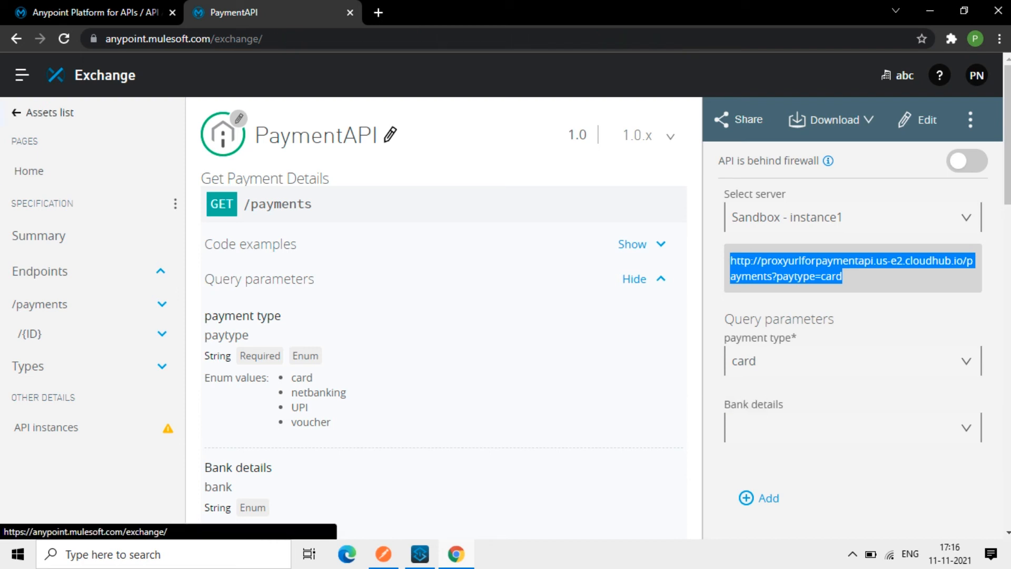
click(45, 322)
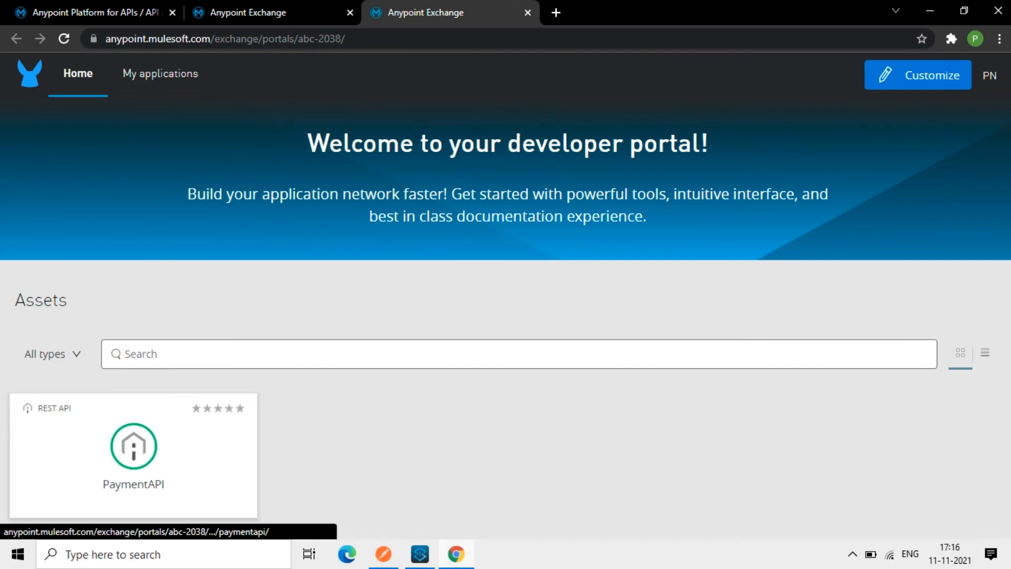
click(134, 453)
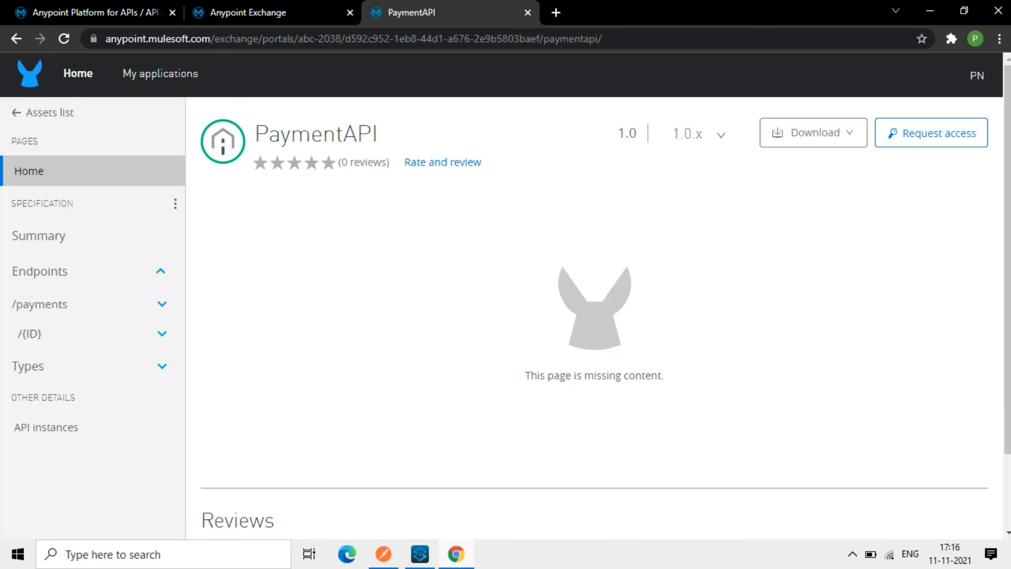
click(39, 304)
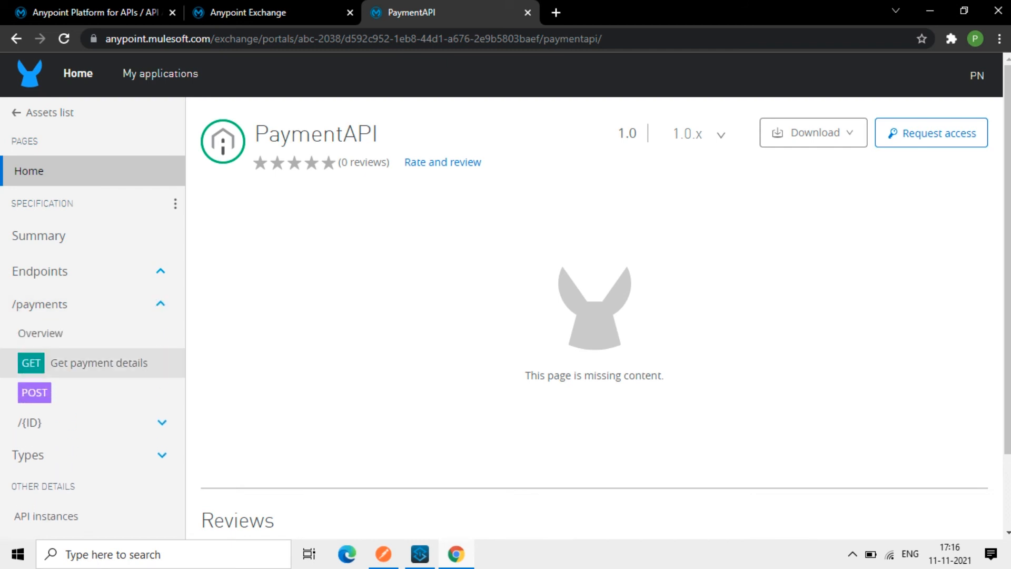
click(103, 363)
Step: Select Sandbox - instance1 as the portal's server, send the GET /payments request with payment type card and review the response
click(966, 173)
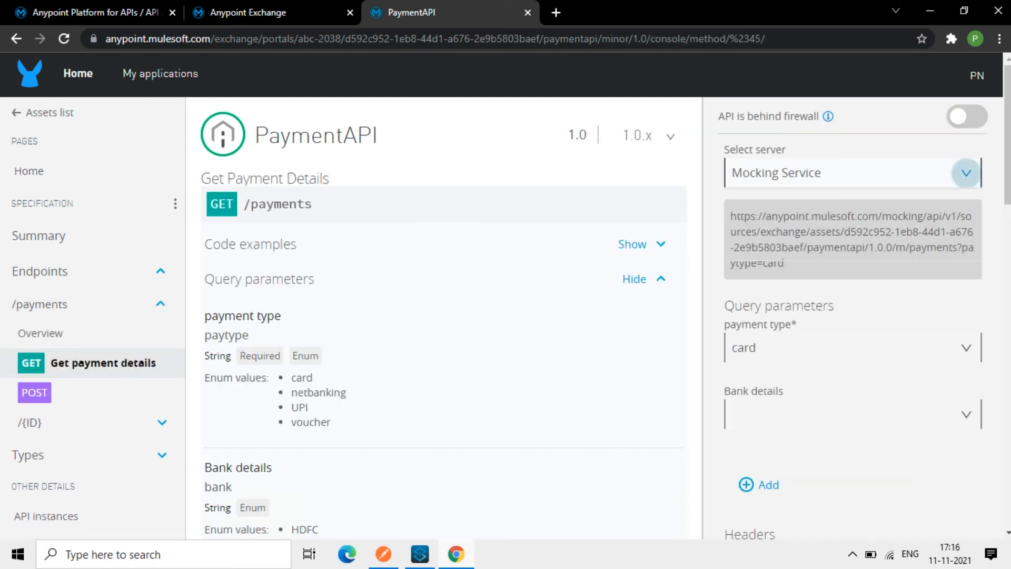
click(966, 173)
click(966, 173)
click(788, 242)
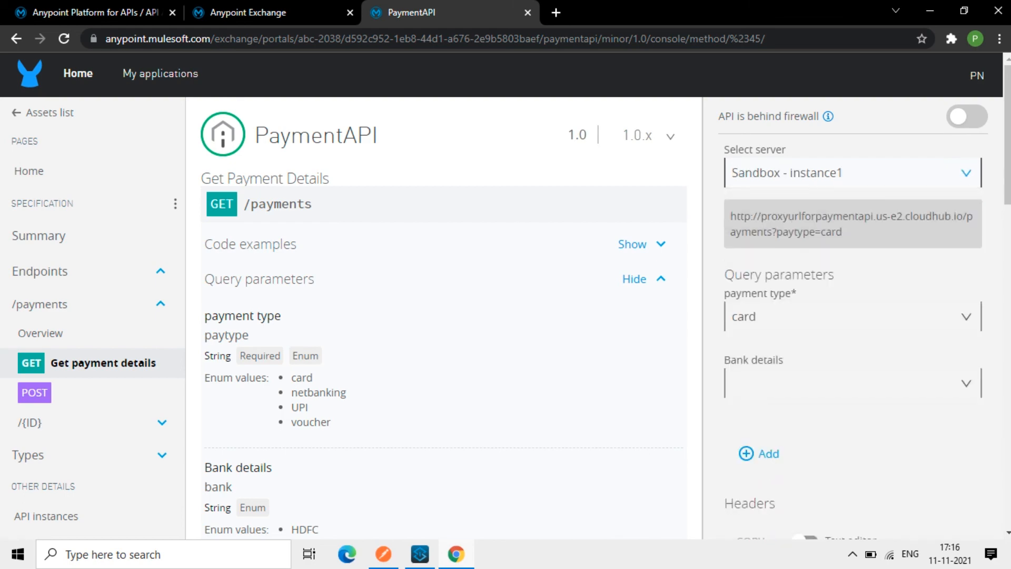
scroll(505, 316, down, 5)
scroll(505, 315, down, 2)
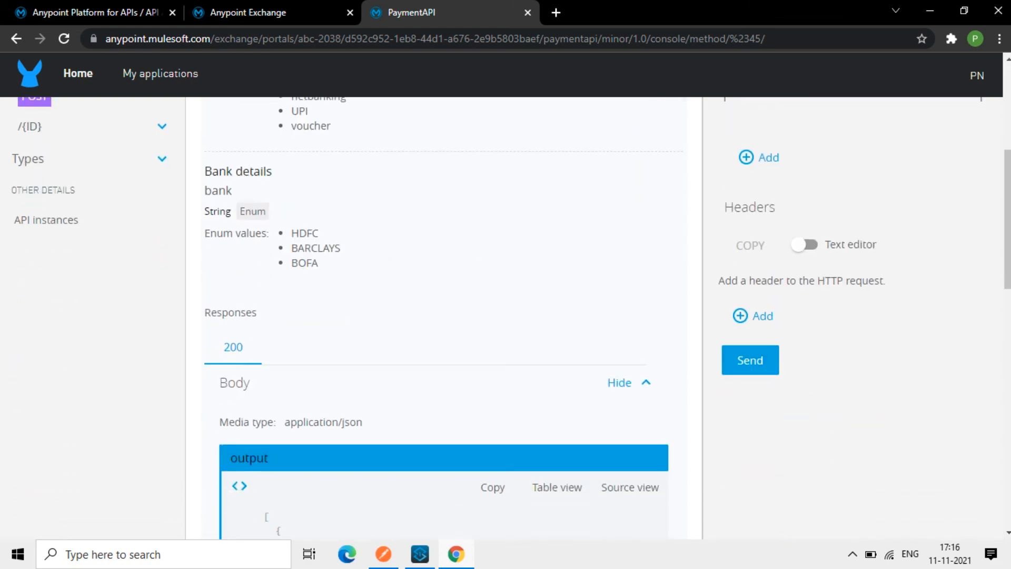
click(750, 359)
scroll(506, 316, down, 1)
scroll(506, 316, down, 5)
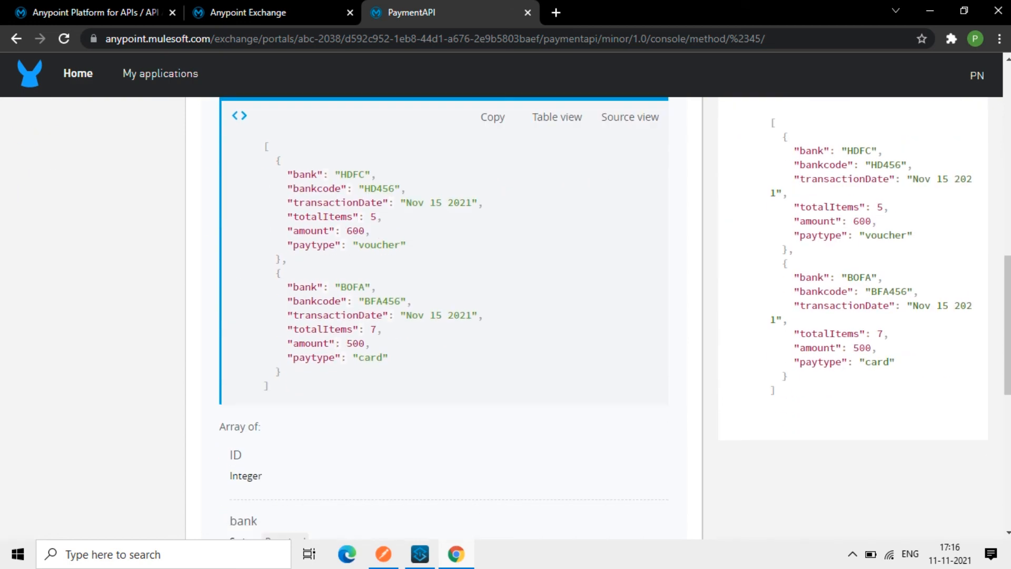
scroll(506, 315, up, 10)
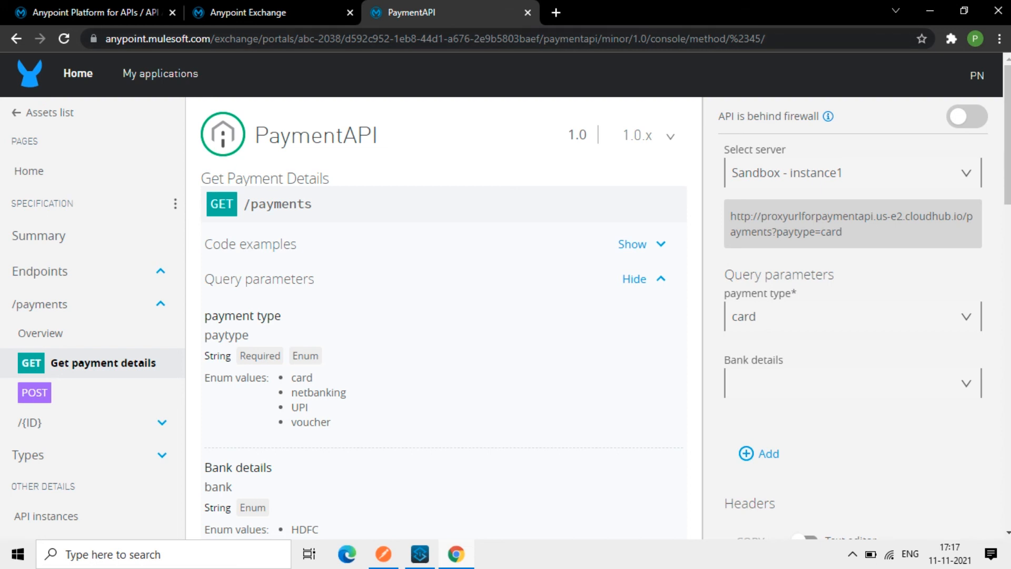
Step: Copy the portal page's address and load it in a new Incognito window
double_click(977, 75)
key(ctrl+l)
key(ctrl+c)
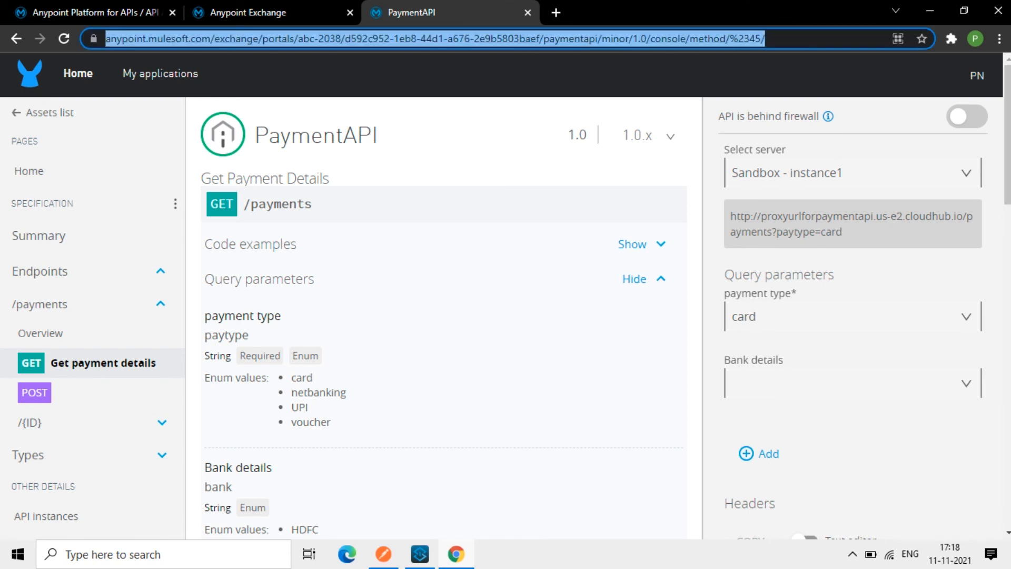
click(998, 39)
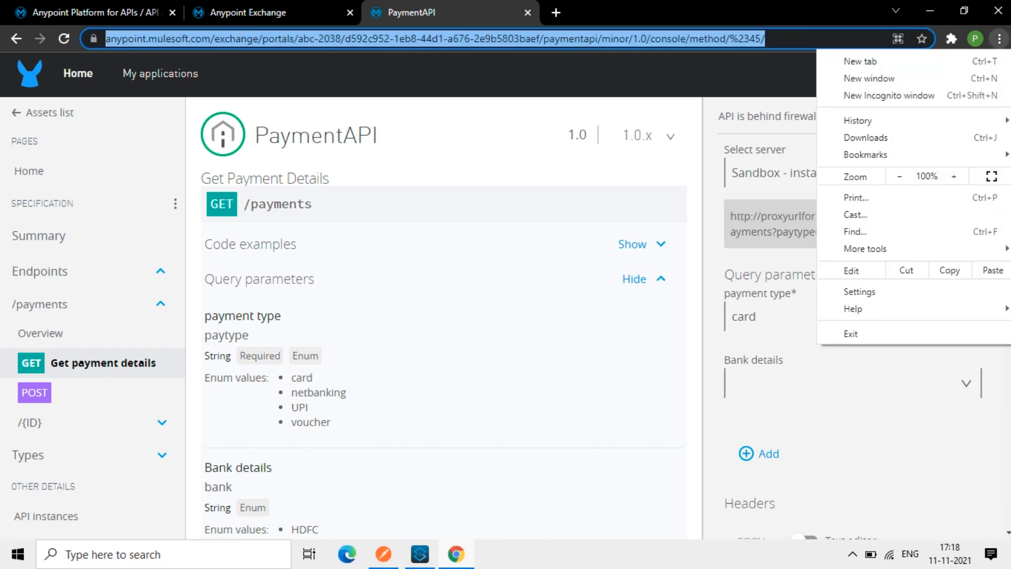
click(884, 90)
key(ctrl+v)
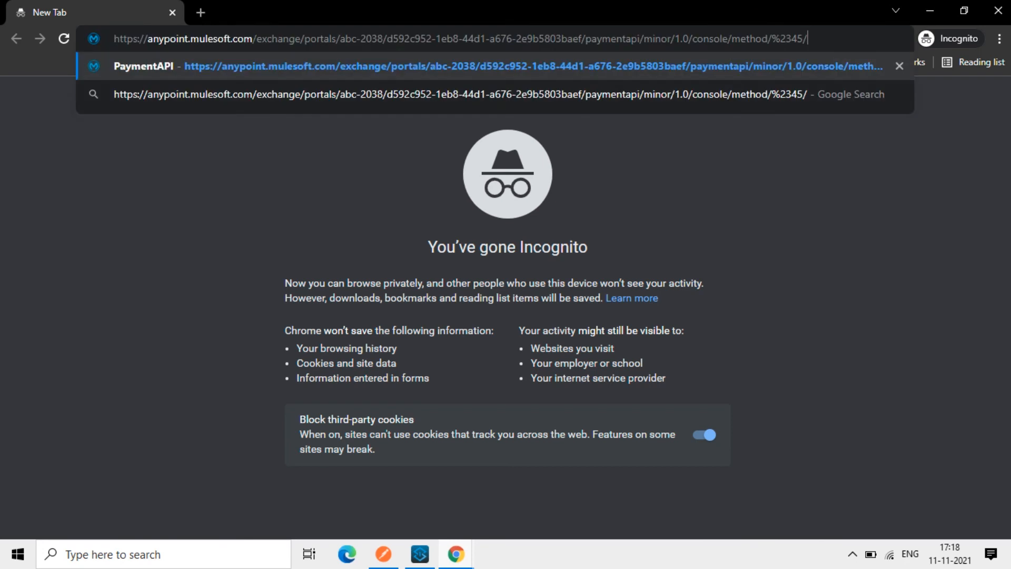
key(Return)
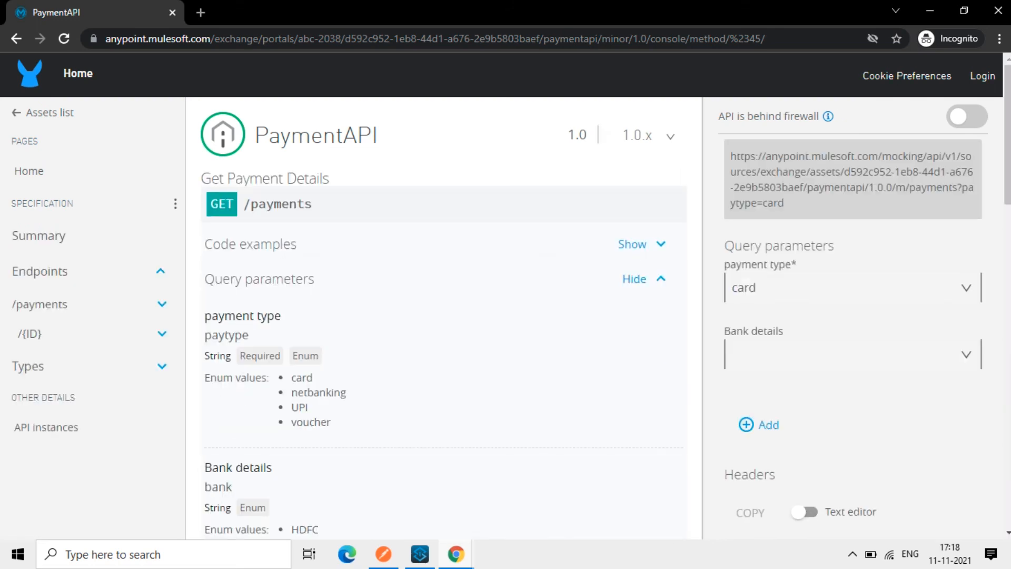
Step: Open the GET method of /payments in the Incognito window and examine its request URL
click(162, 271)
click(161, 271)
click(161, 303)
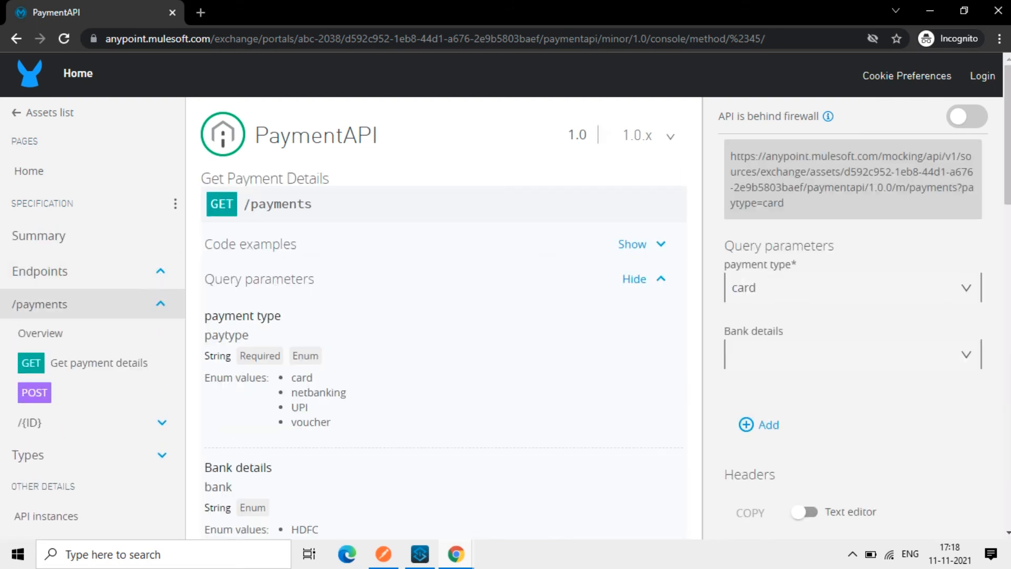
click(99, 362)
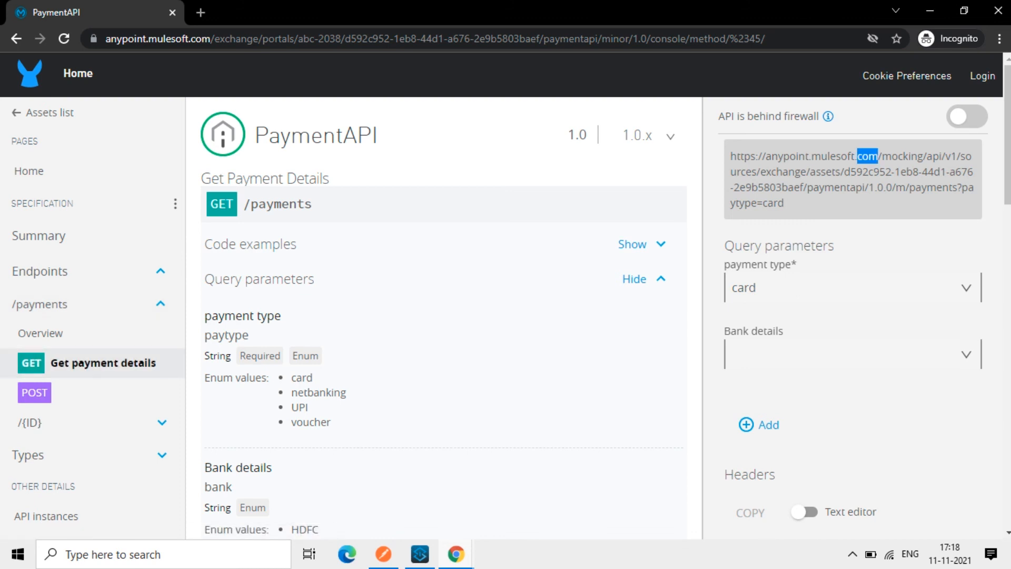
drag(730, 156, 783, 202)
Step: Compare the server choices in the logged-in portal window with the request URL offered in the Incognito window
click(455, 554)
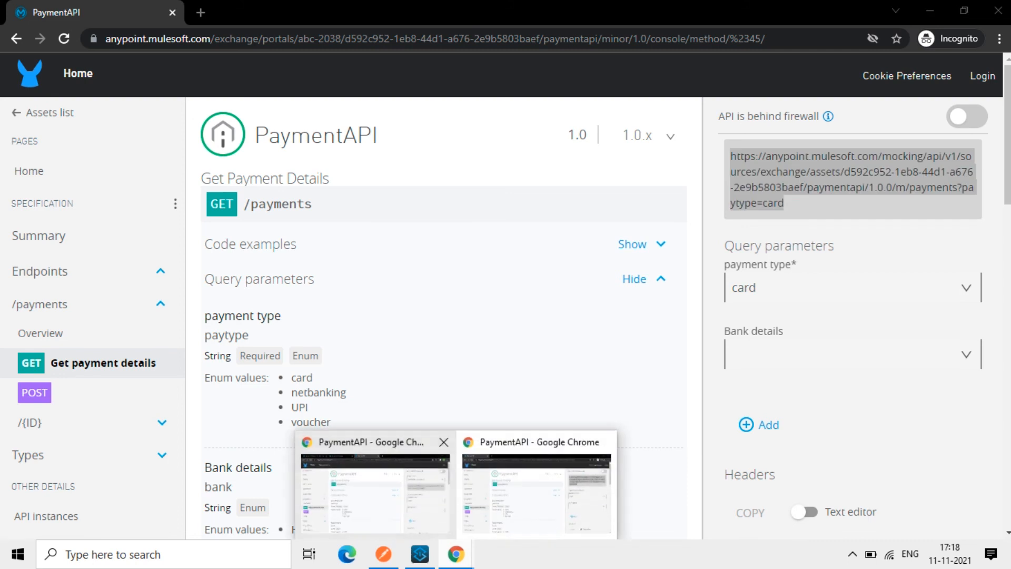
click(377, 493)
click(966, 172)
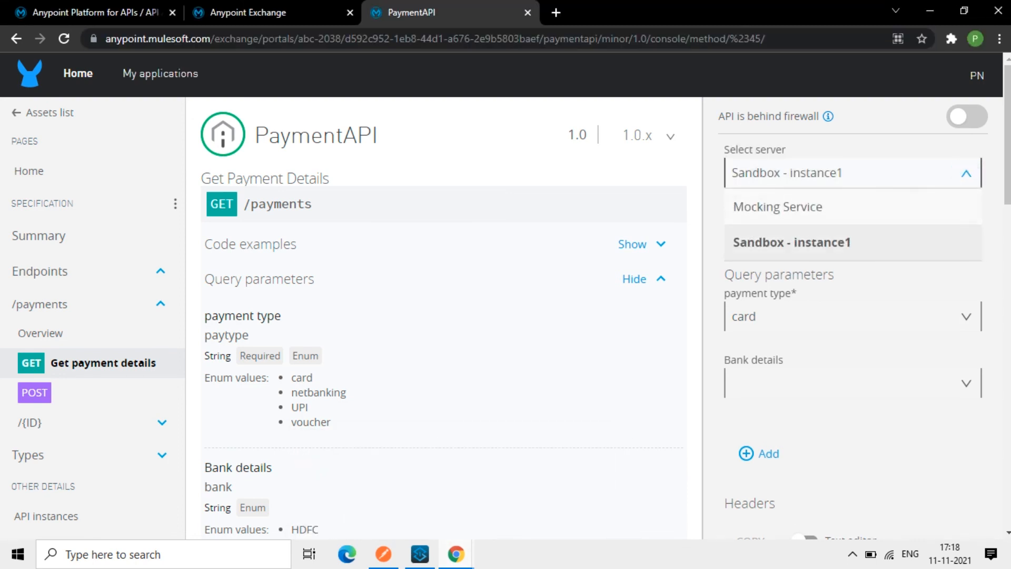
click(456, 553)
click(532, 489)
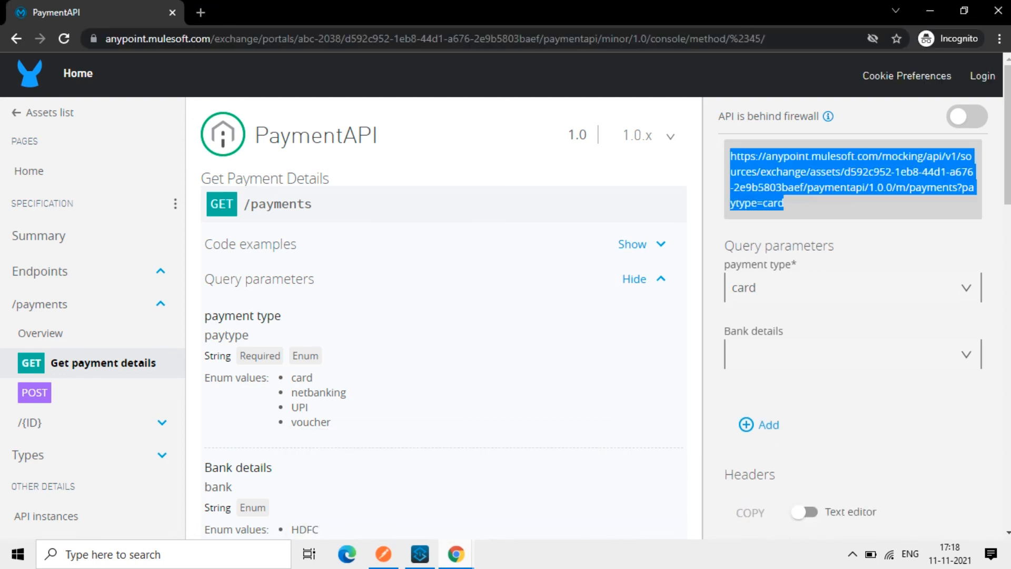
click(843, 203)
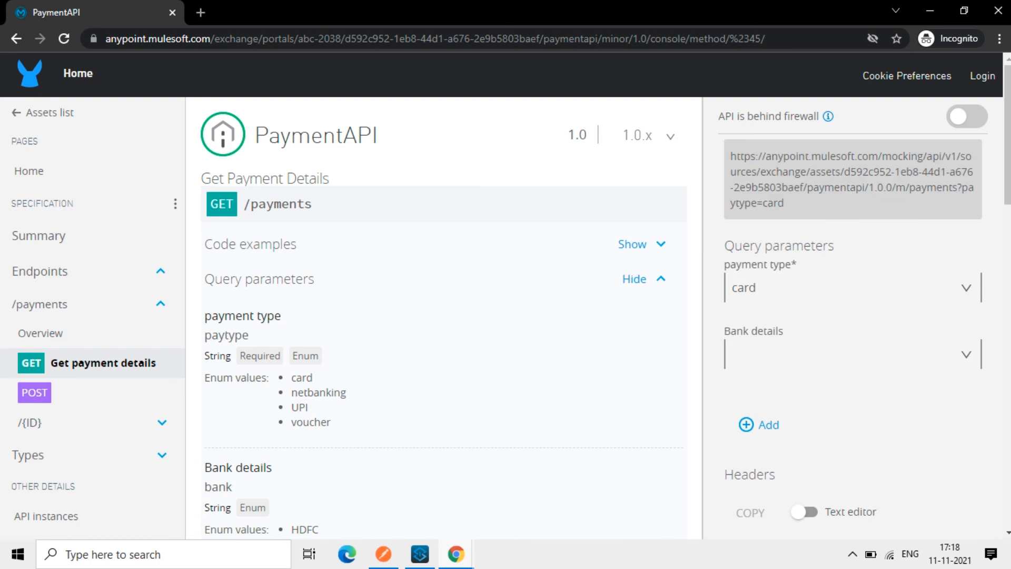
drag(730, 156, 784, 203)
click(789, 205)
click(730, 157)
click(785, 204)
click(730, 156)
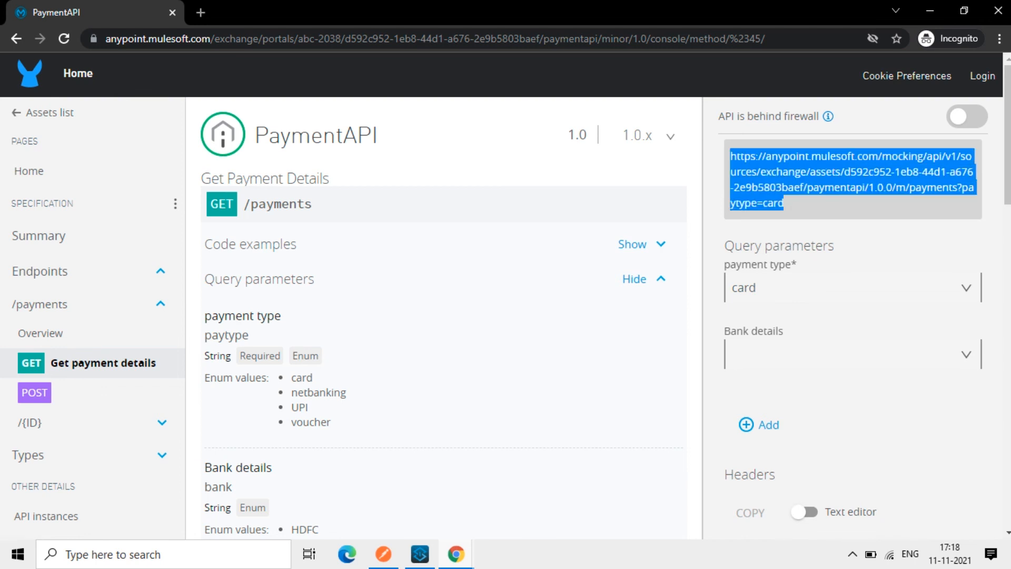
mouse_move(456, 553)
click(377, 485)
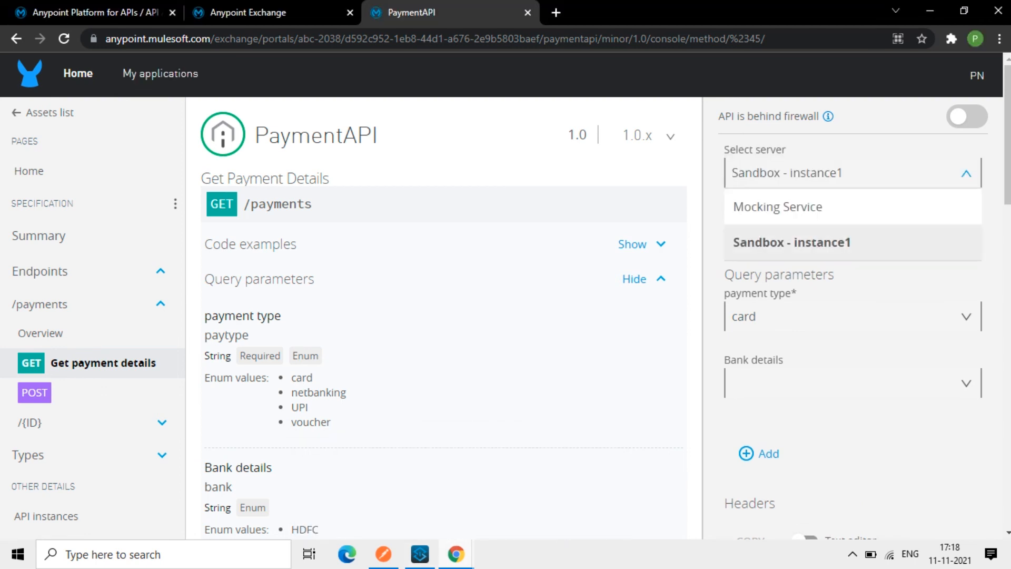
click(853, 172)
click(853, 173)
mouse_move(456, 554)
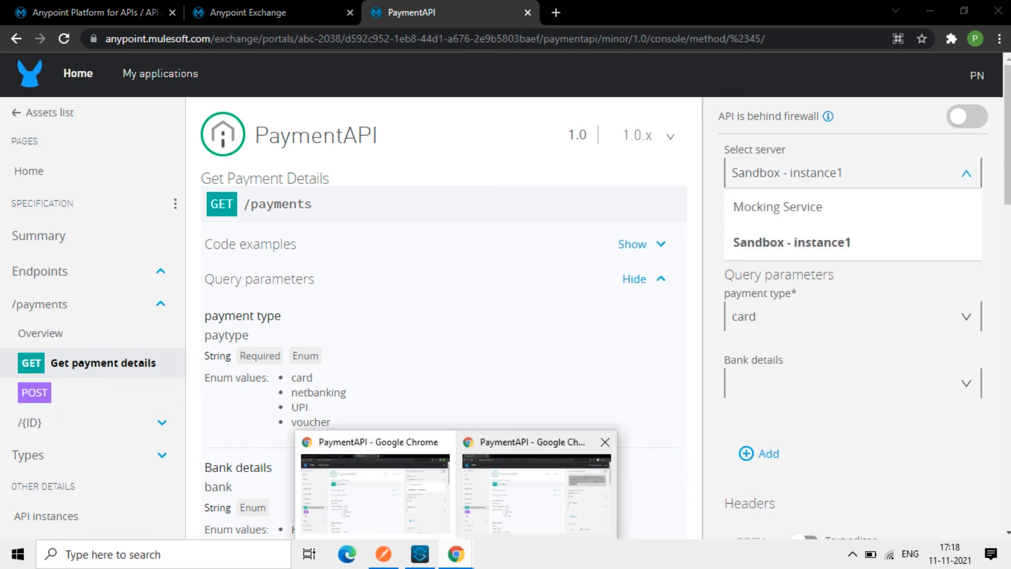
click(543, 485)
click(853, 203)
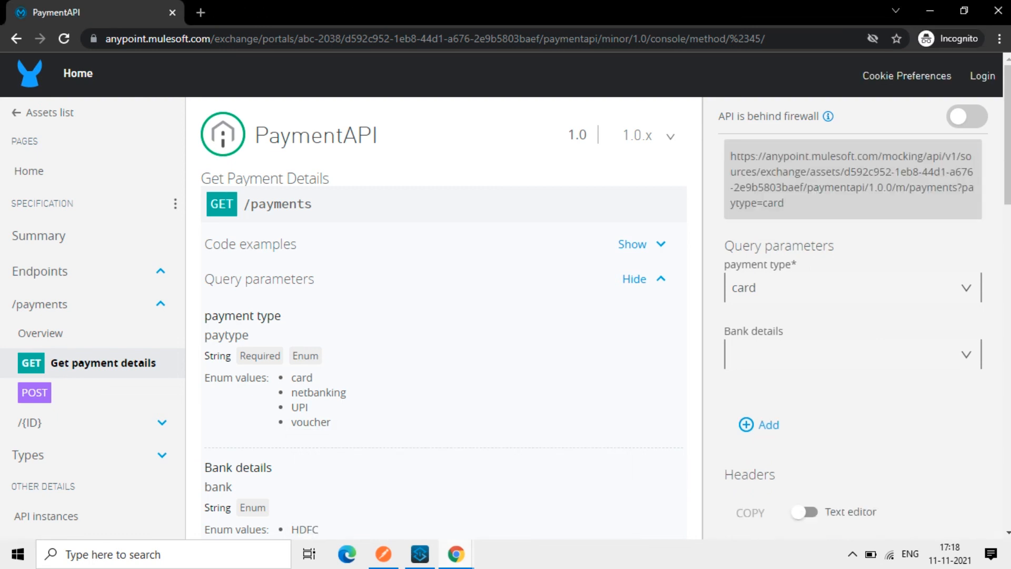
mouse_move(456, 553)
click(374, 485)
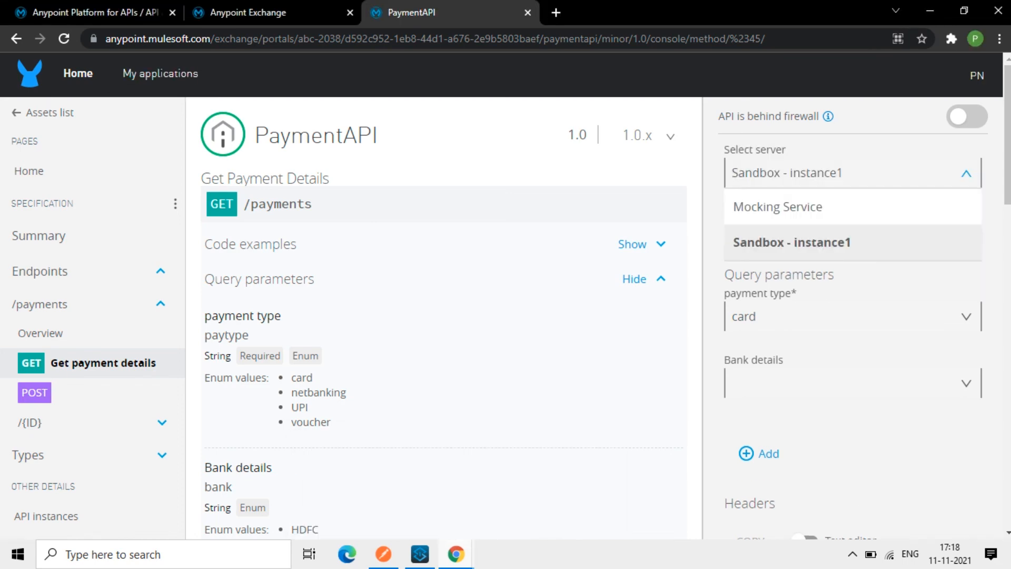
Step: Switch back to Exchange, open PaymentAPI and show its API instances page
click(247, 12)
click(266, 342)
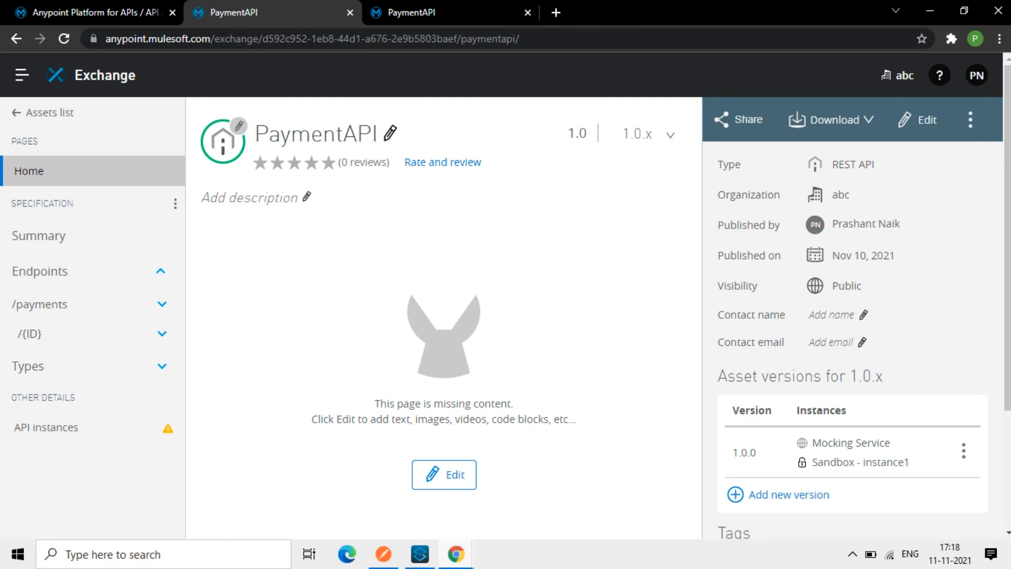
scroll(444, 316, down, 3)
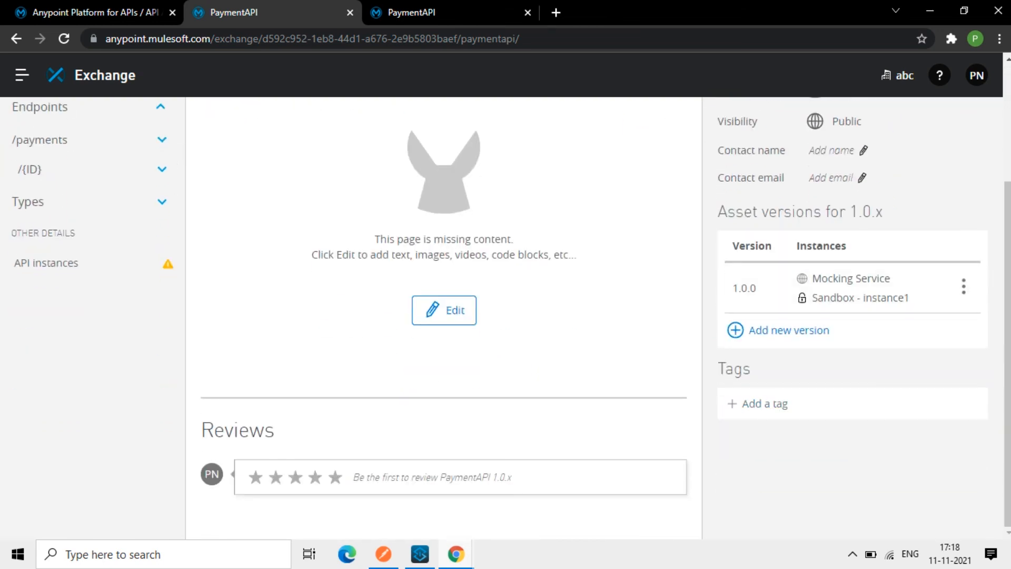
click(46, 262)
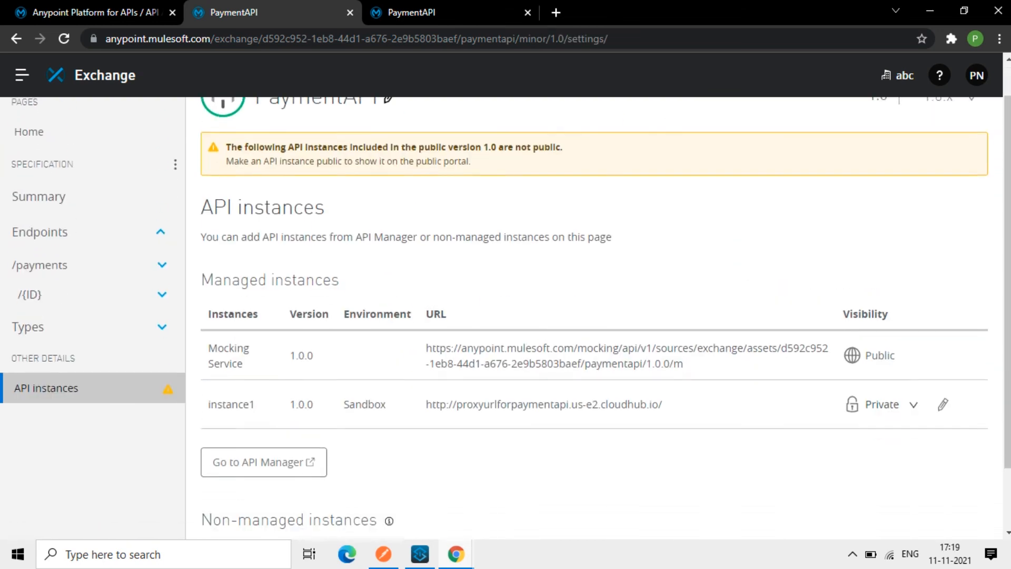
Step: Compare the Mocking Service's URL and visibility with instance1's, and set instance1's visibility to Public
scroll(594, 321, down, 2)
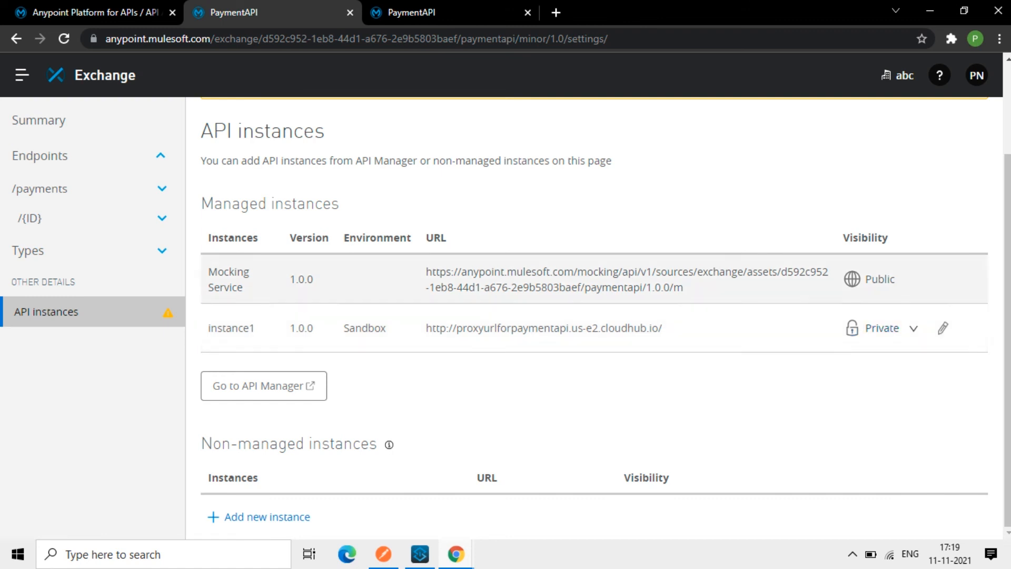
drag(683, 287, 431, 272)
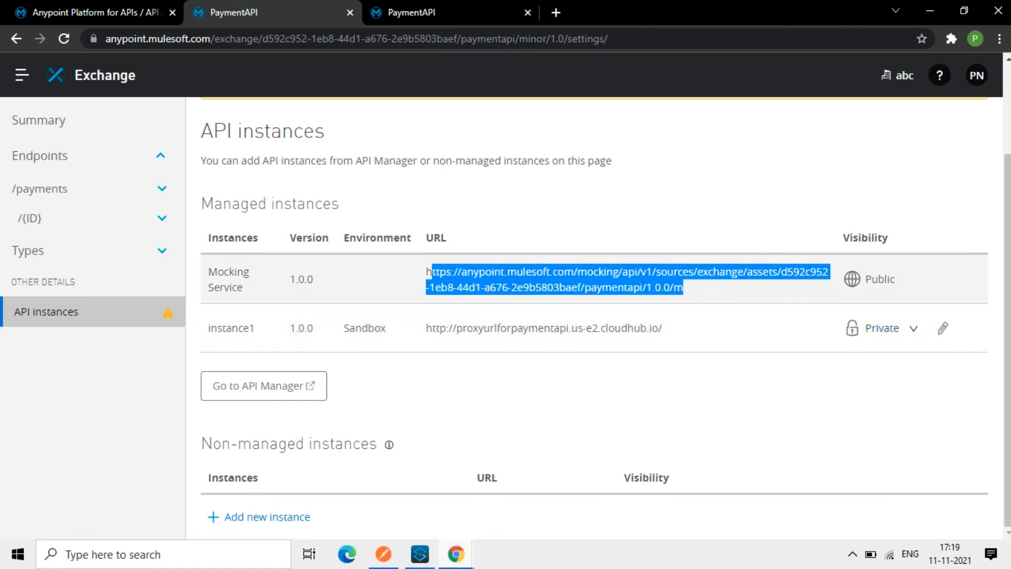
double_click(879, 279)
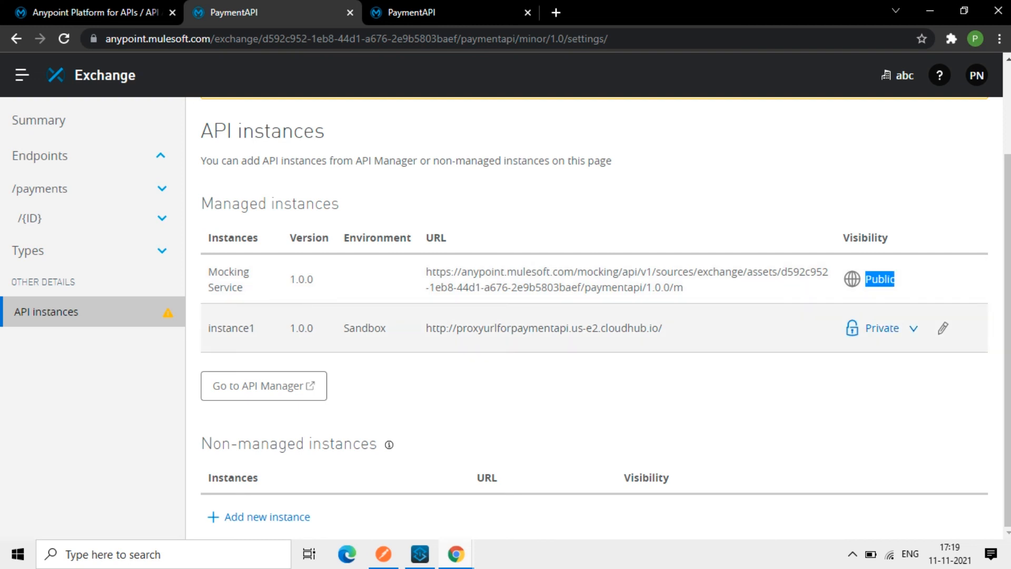
click(889, 327)
click(882, 361)
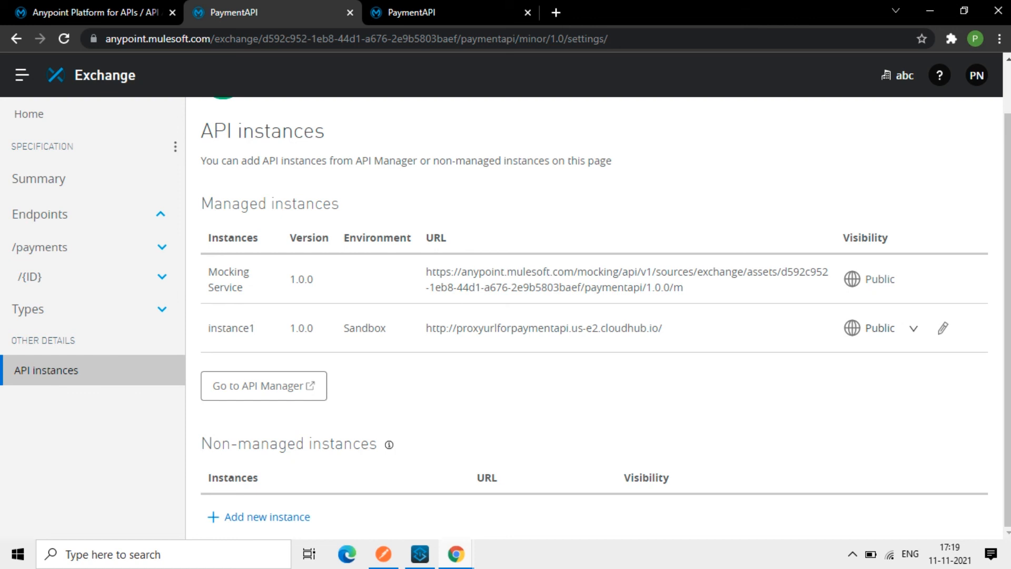
Step: Reload the public portal page in the Incognito window and select Sandbox - instance1 as the server
mouse_move(456, 554)
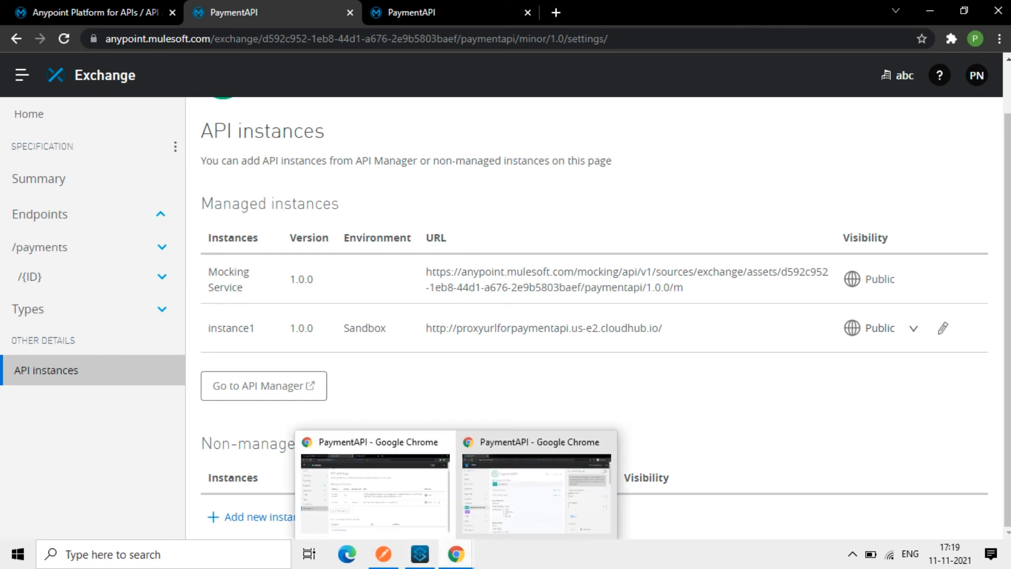
click(532, 468)
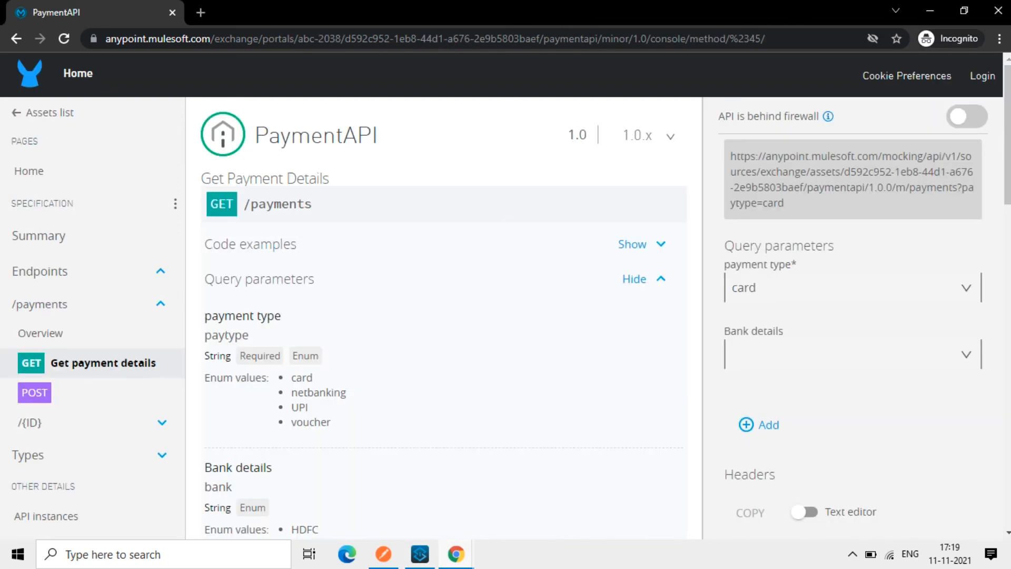
click(64, 38)
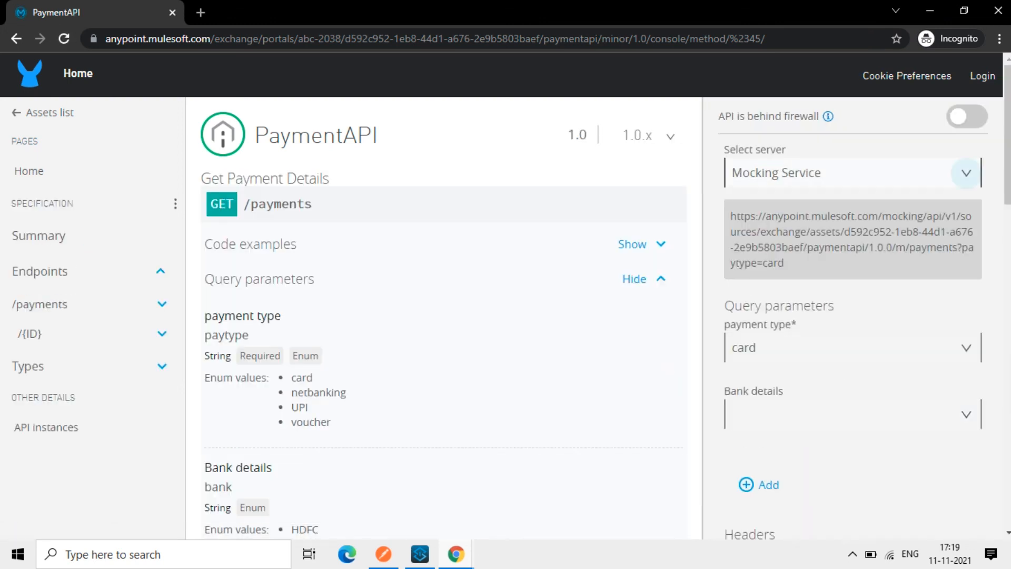
click(966, 173)
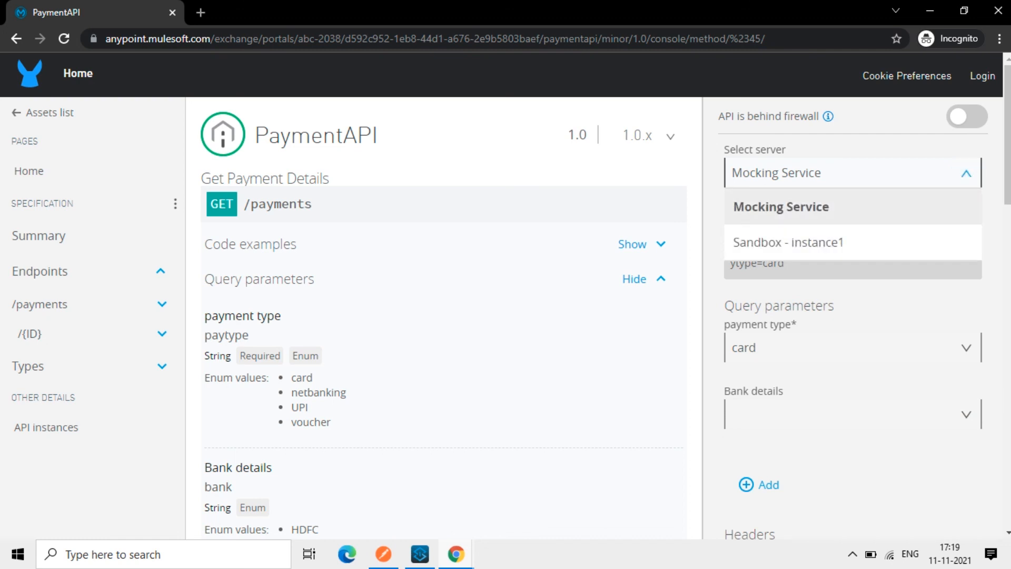
click(853, 207)
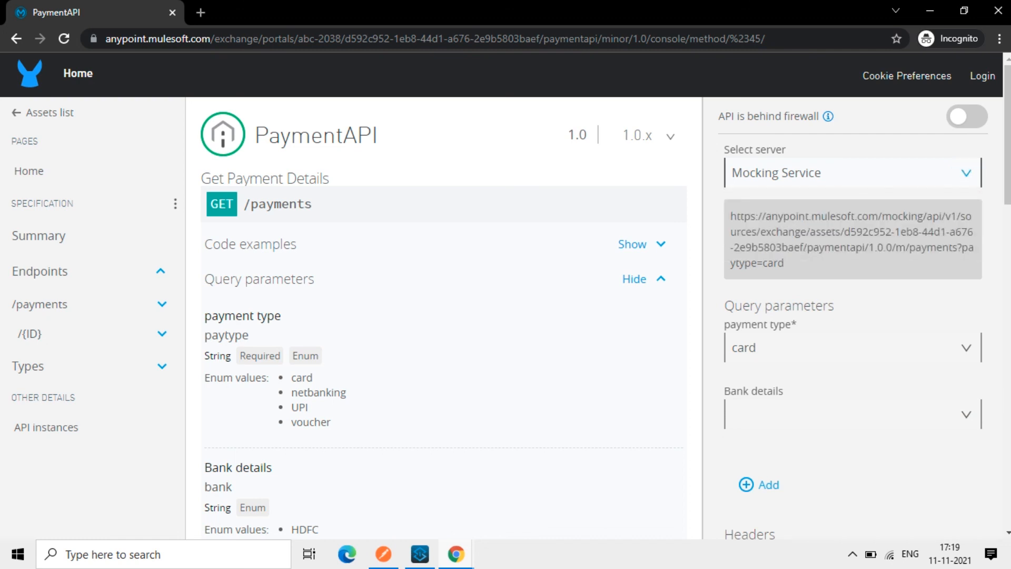
click(965, 173)
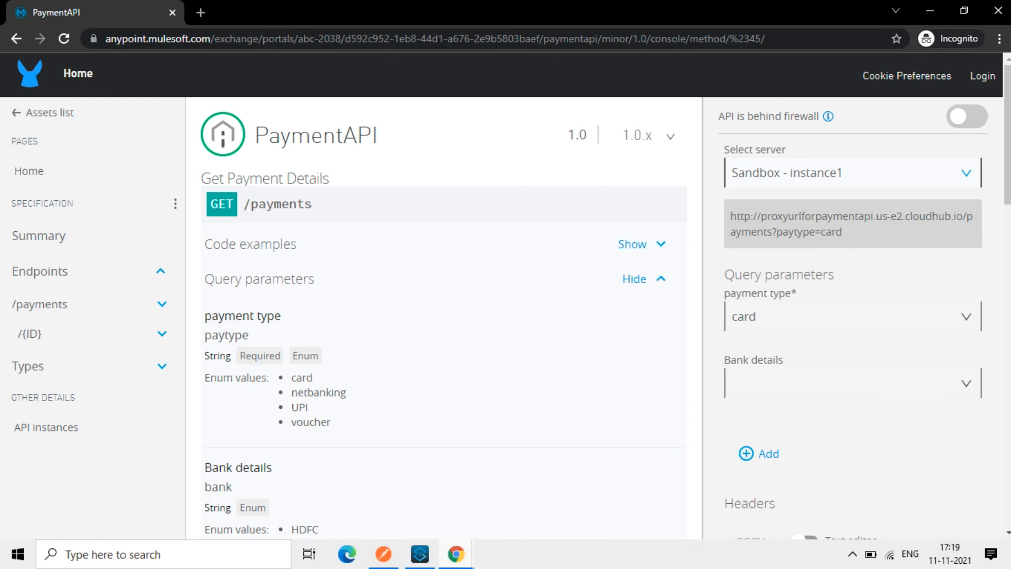
Step: Send the GET /payments request to instance1 from the public portal with payment type card
drag(842, 232, 730, 216)
scroll(843, 221, down, 4)
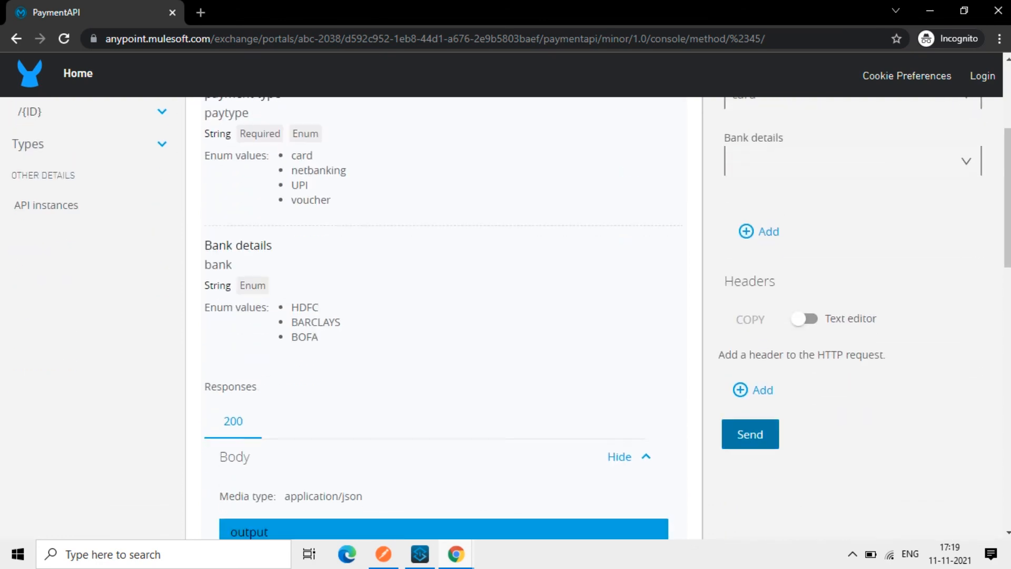
click(750, 433)
scroll(790, 369, up, 4)
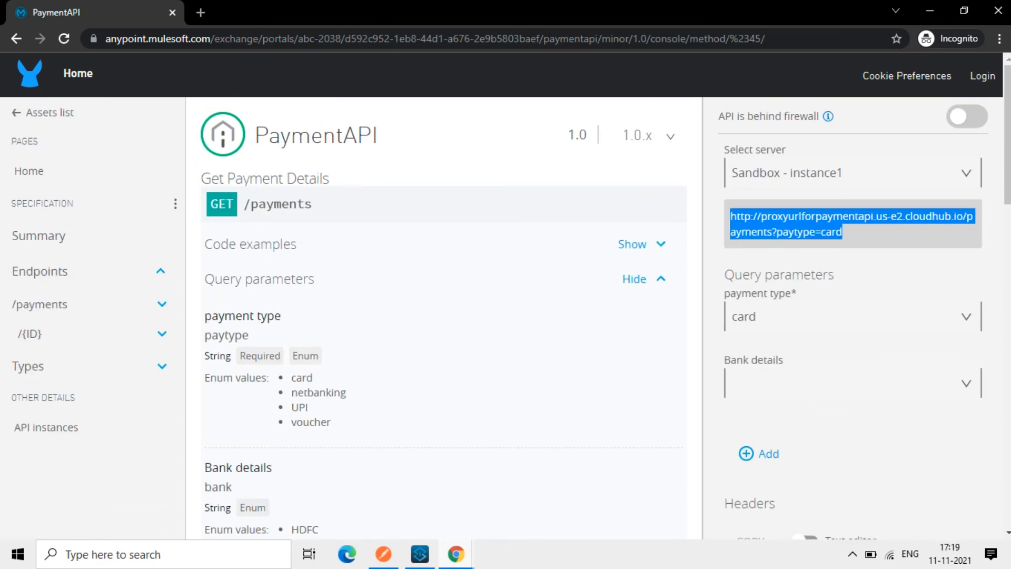
click(863, 232)
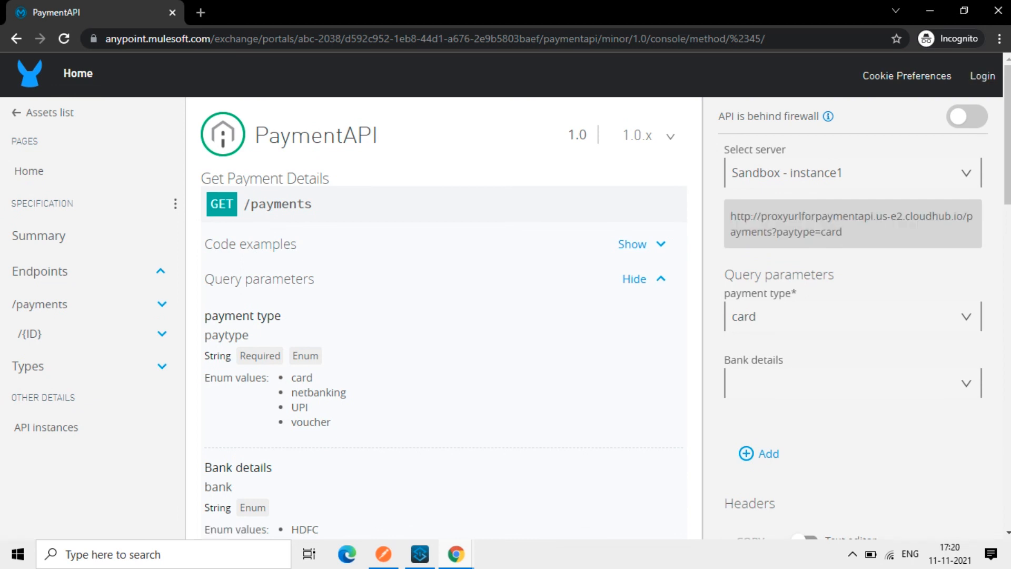
Step: Copy instance1's request URL from the portal, switch to Postman and paste it into a new GET request
drag(843, 232, 729, 216)
key(ctrl+c)
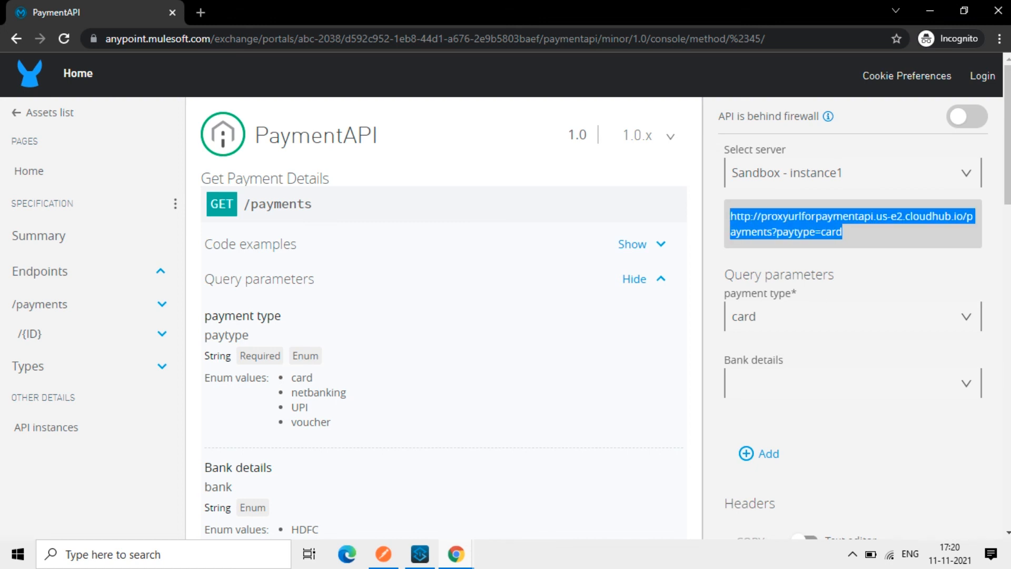
key(alt+Tab)
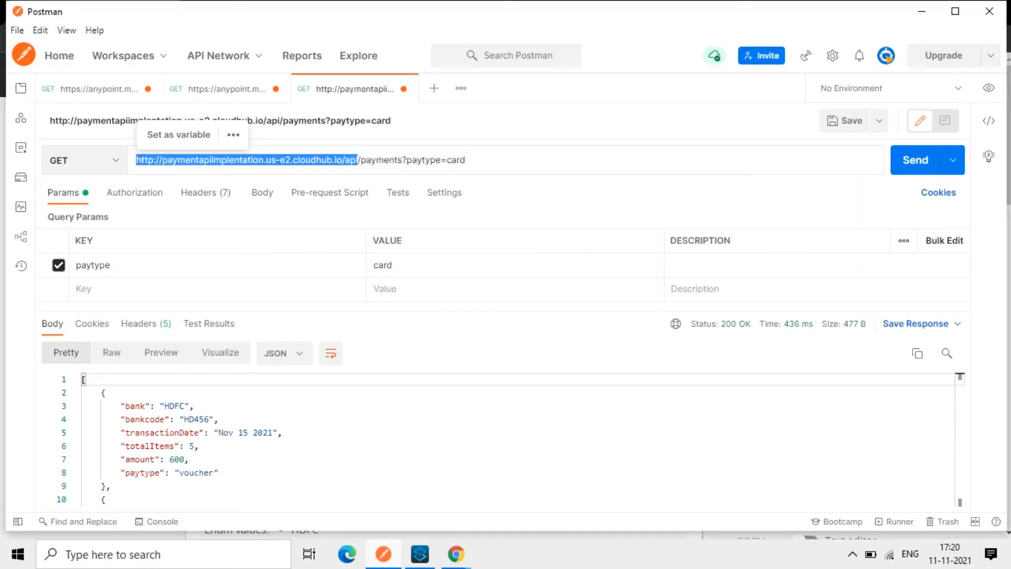
click(289, 160)
click(434, 88)
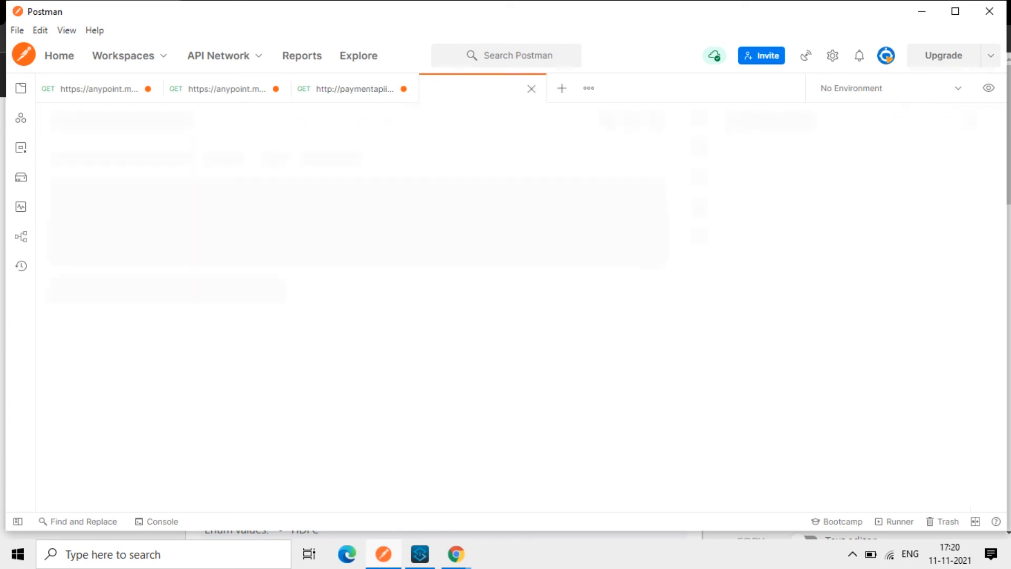
key(ctrl+v)
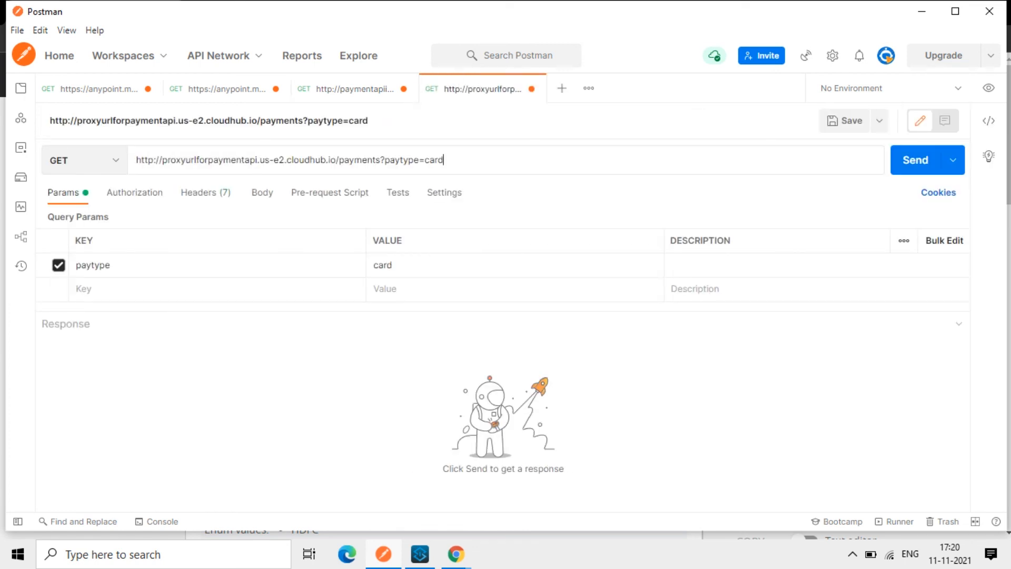
Step: Examine the proxy request's paytype parameter and compare its host with the host in the implementation API request
click(221, 348)
click(112, 265)
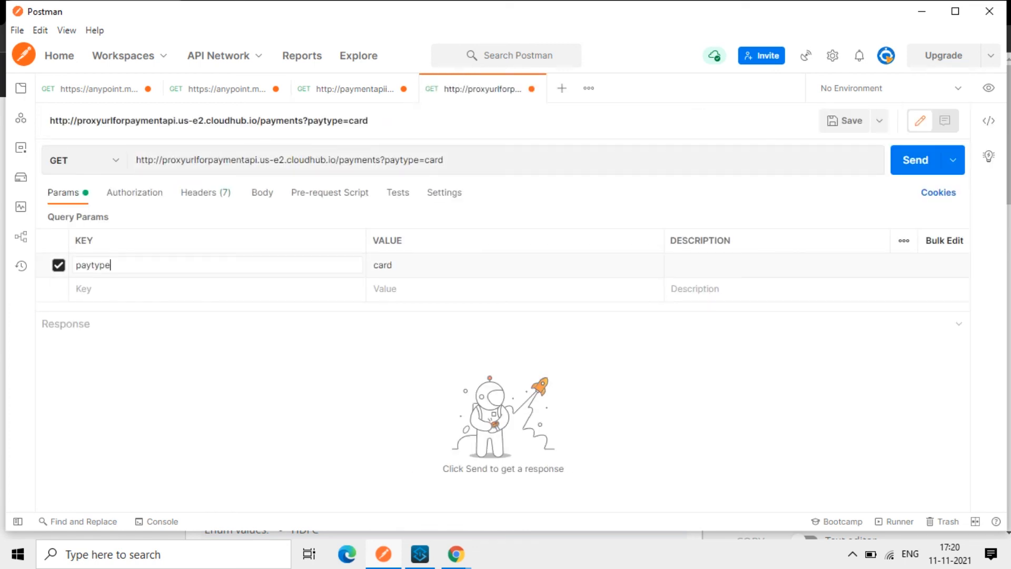
drag(444, 161, 385, 160)
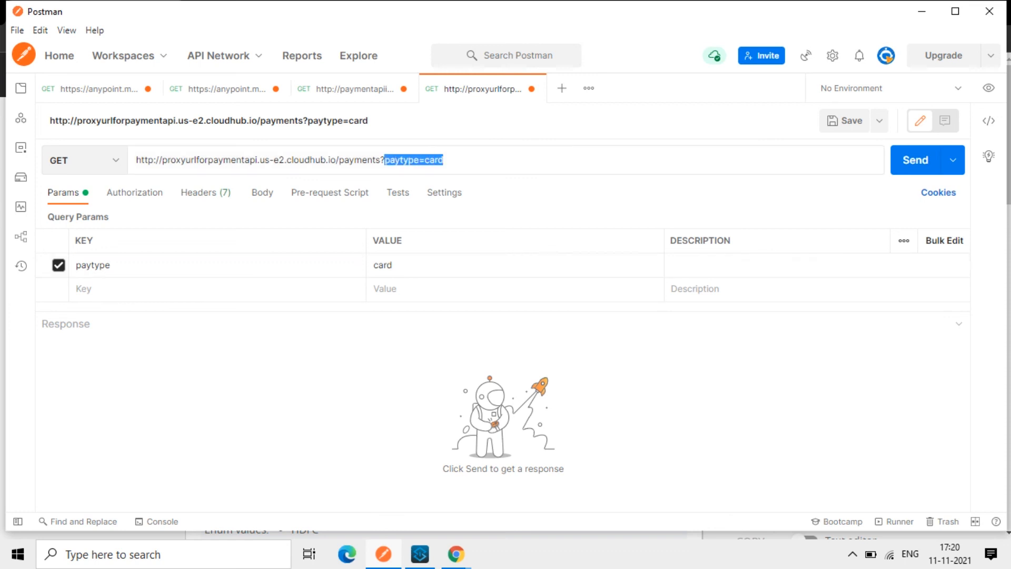
click(445, 160)
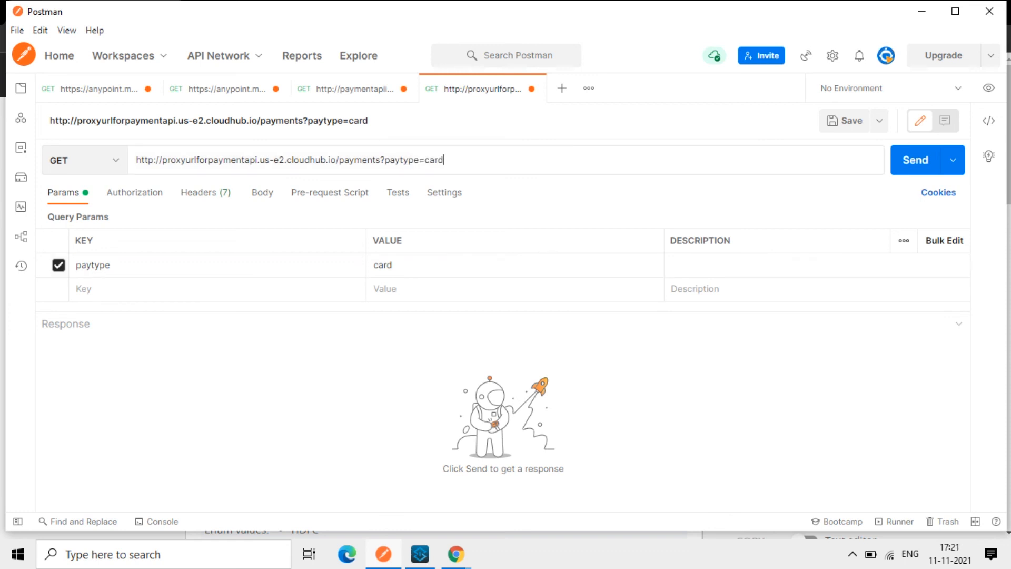
drag(162, 160, 335, 160)
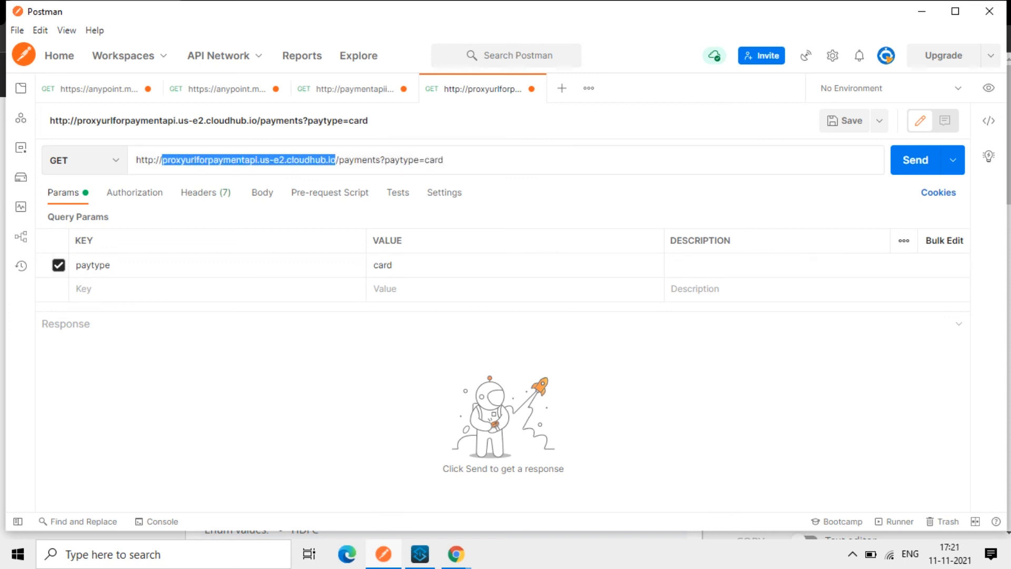
click(354, 89)
click(162, 160)
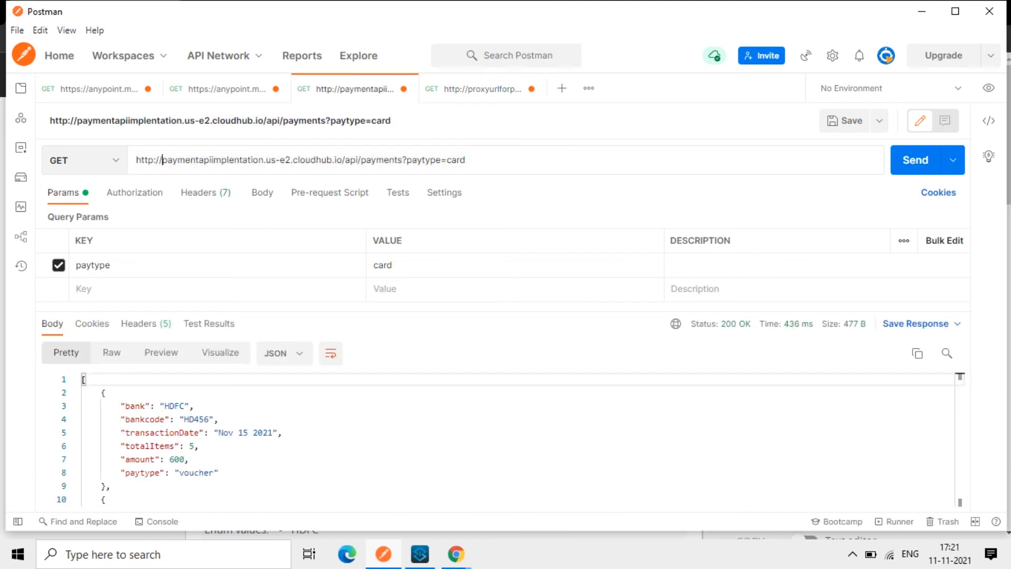
drag(162, 160, 266, 160)
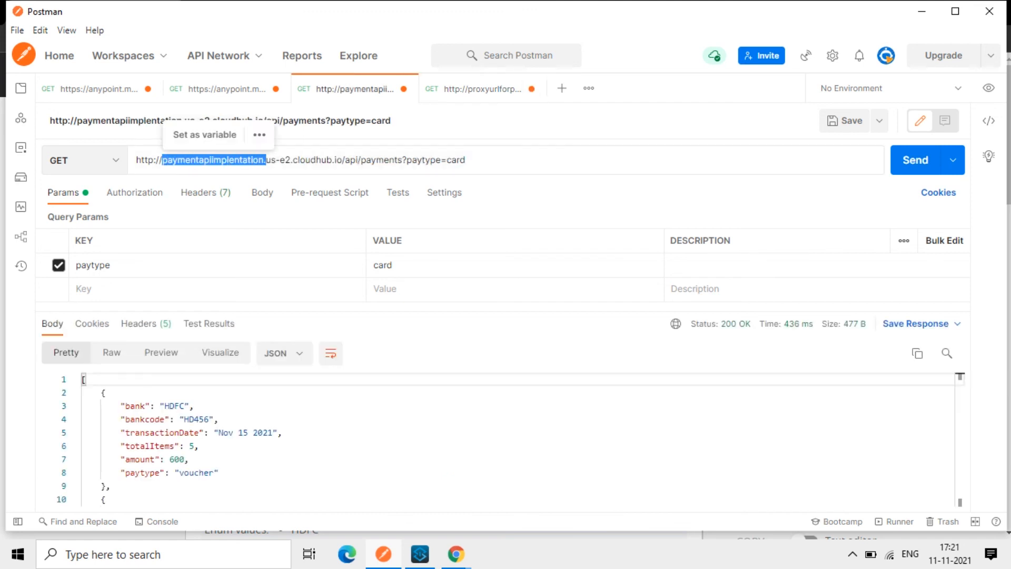
click(482, 89)
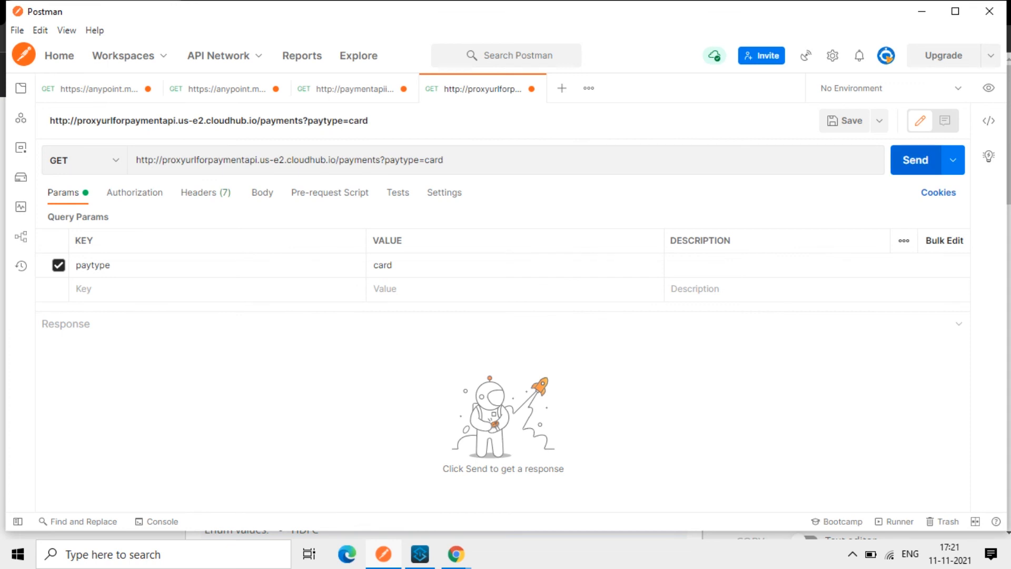
Step: Send the GET request to the proxy URL with paytype=card and examine the response status and body
click(914, 160)
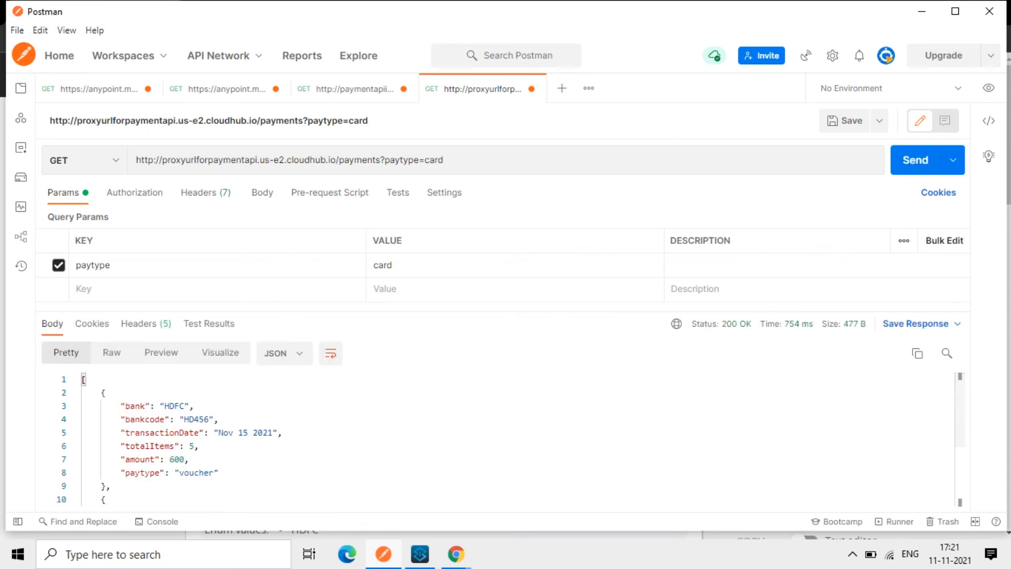
mouse_move(736, 323)
click(199, 445)
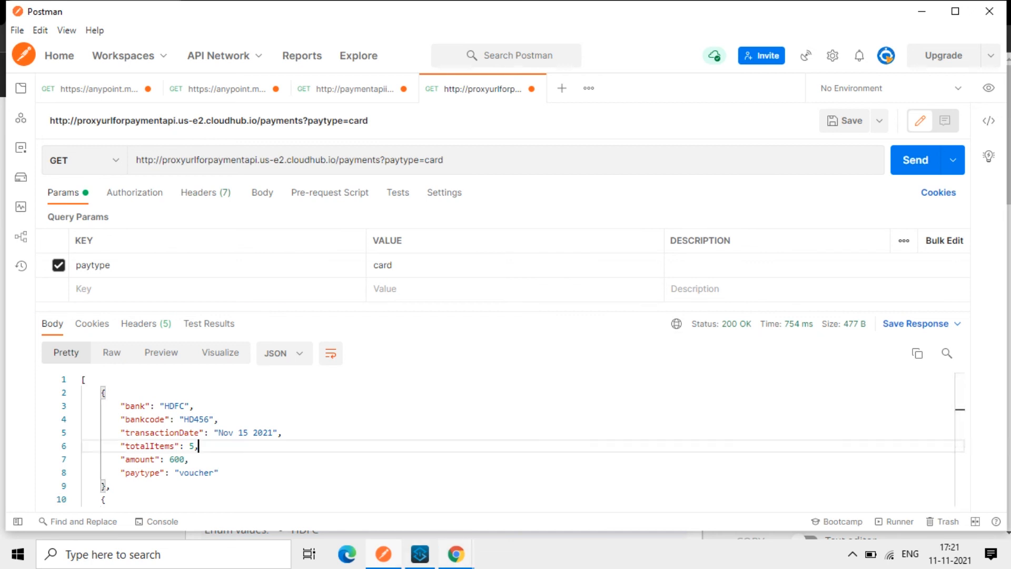
Step: Switch back to the Exchange window with PaymentAPI's API instances page
mouse_move(456, 554)
click(376, 474)
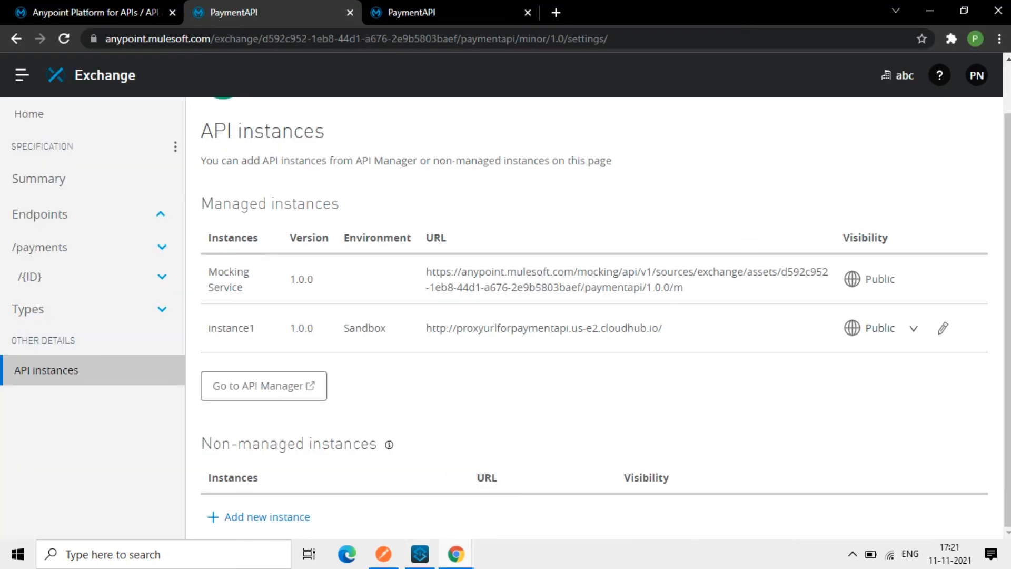